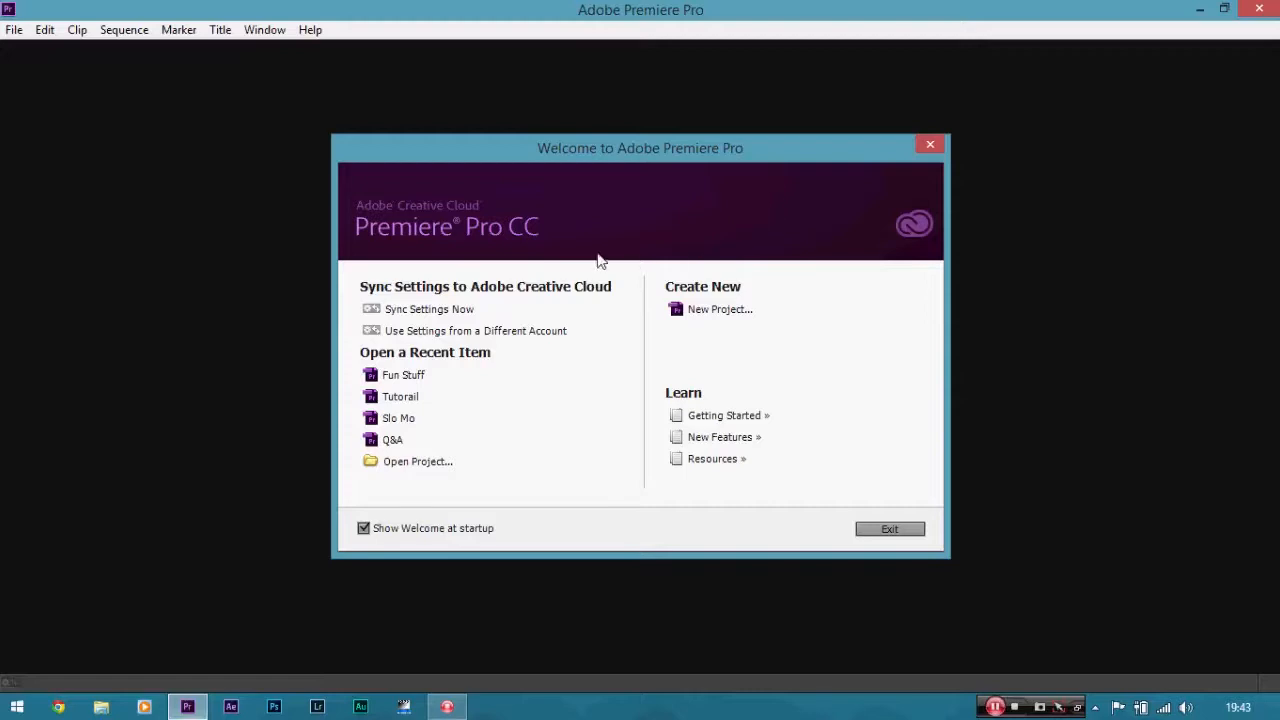
# Create a new project named Fuun Stuff in the default location.
pyautogui.click(684, 316)
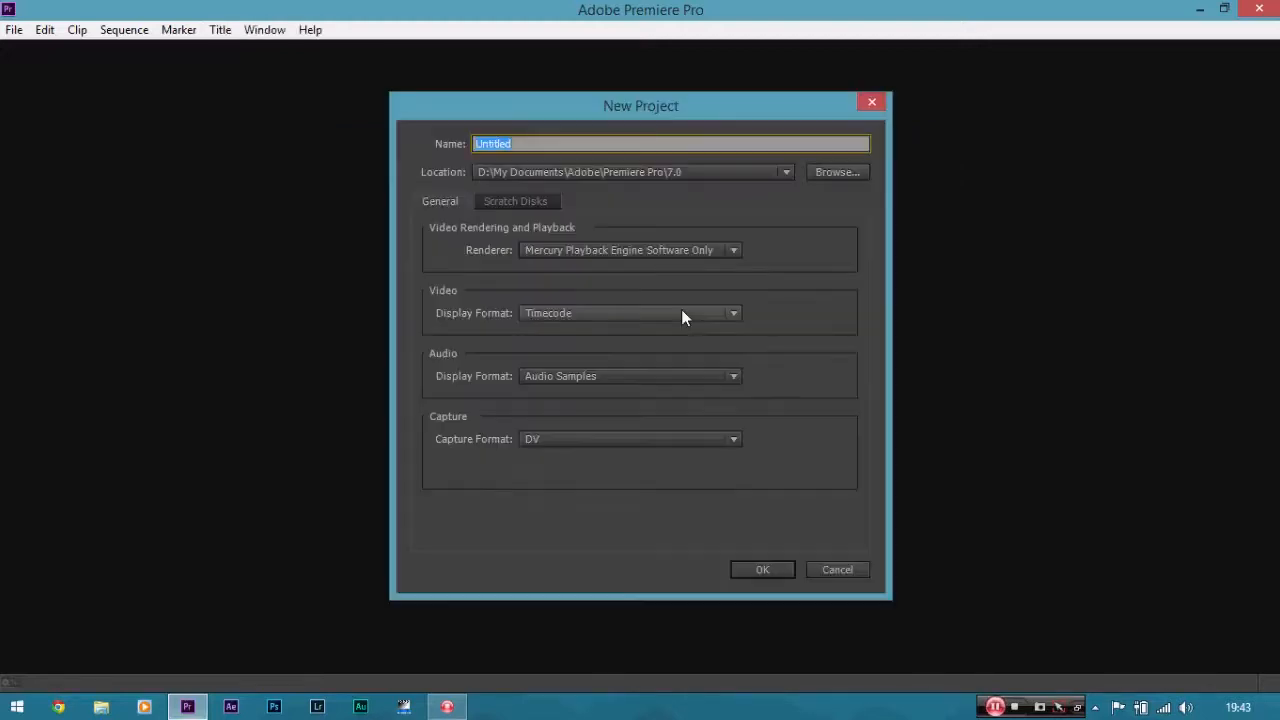
pyautogui.press('BackSpace')
pyautogui.write('Fuun Stuff')
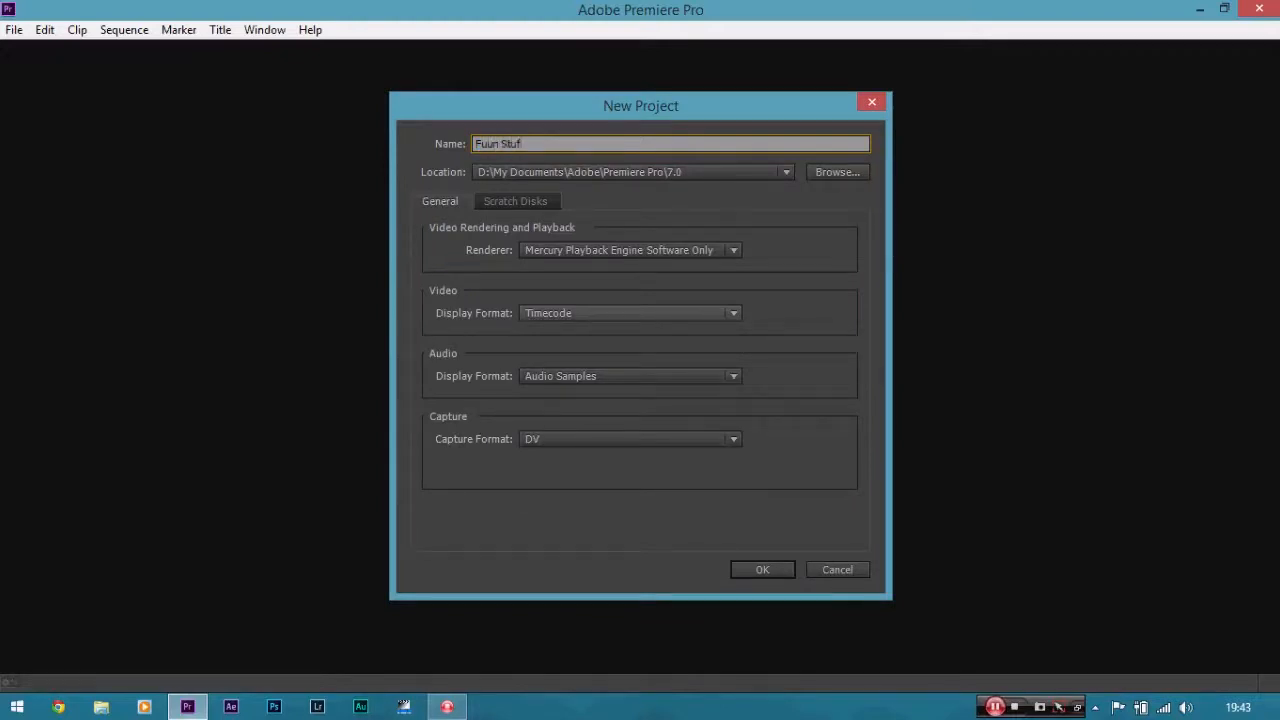
pyautogui.click(761, 576)
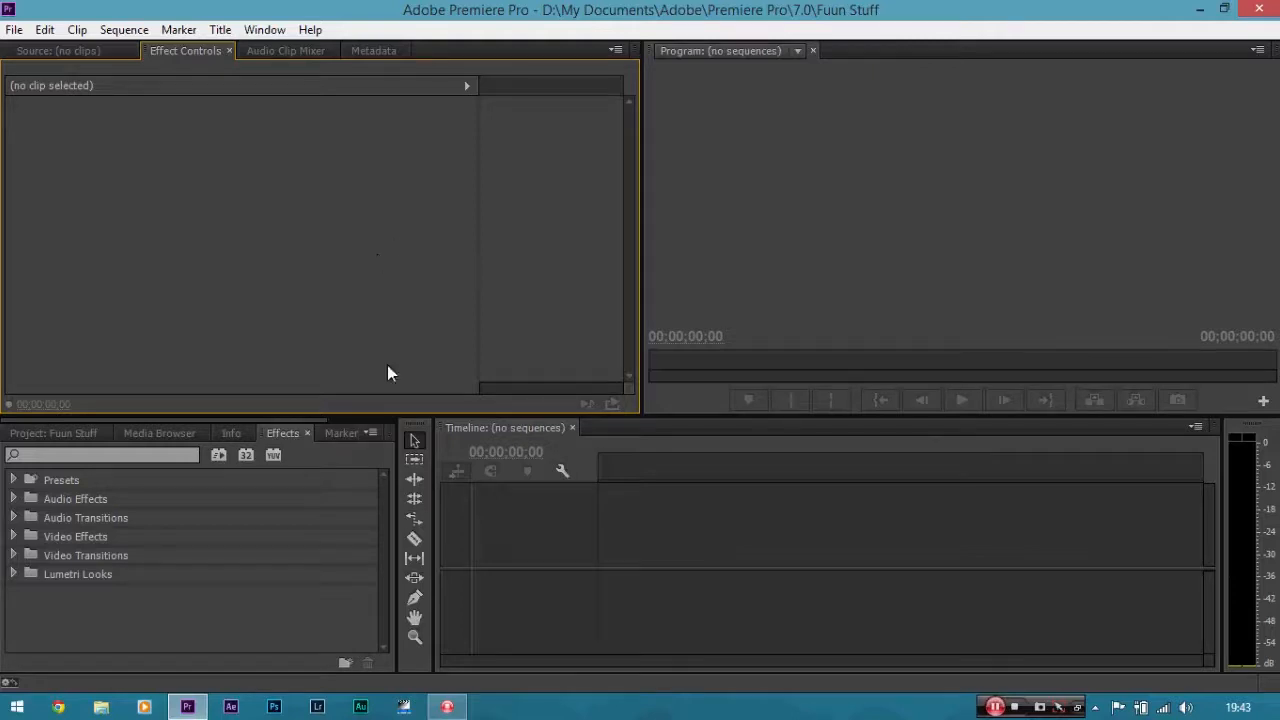
# Start a new sequence and select the Digital SLR 1080p DSLR 1080p24 preset.
pyautogui.click(14, 29)
pyautogui.moveTo(42, 55)
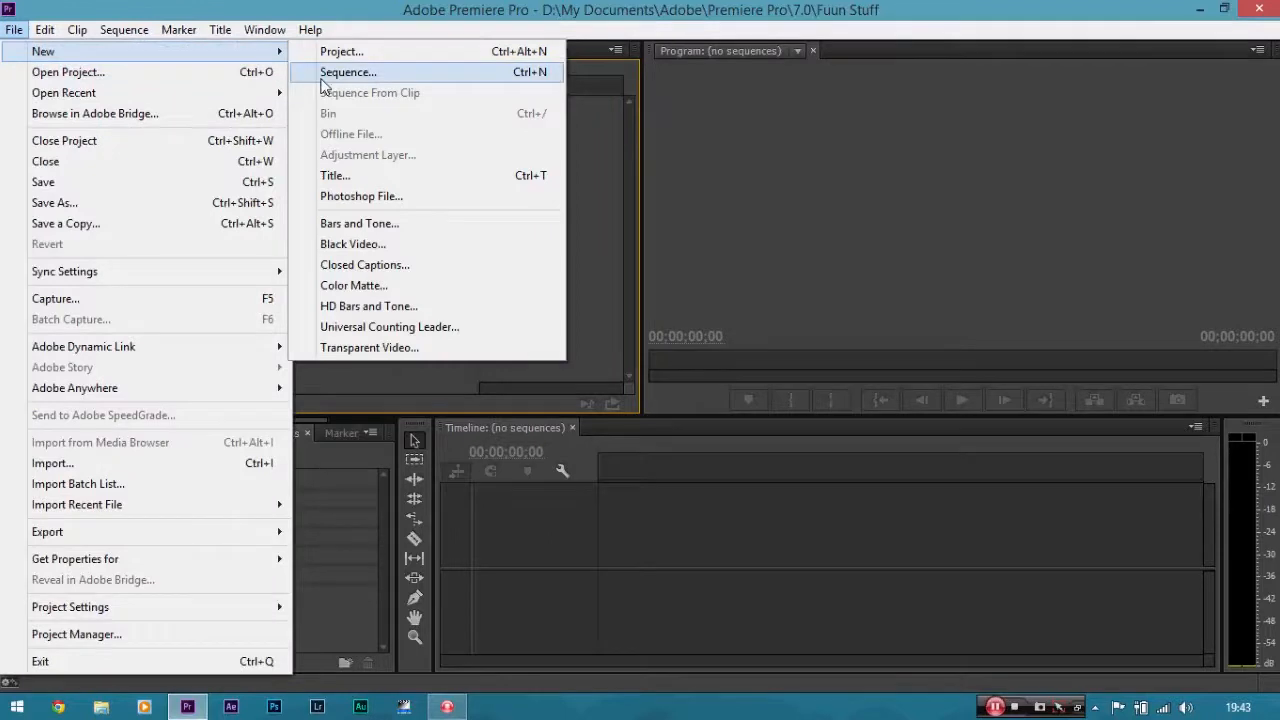
pyautogui.click(368, 72)
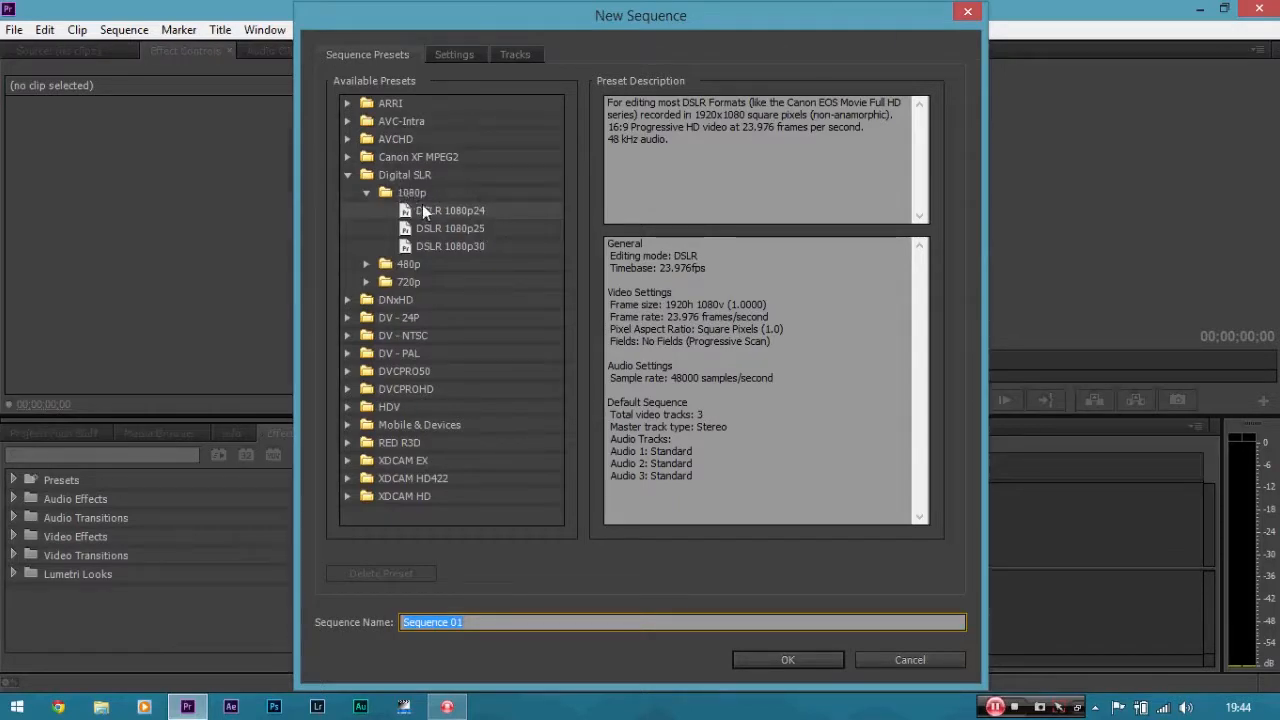
pyautogui.click(478, 210)
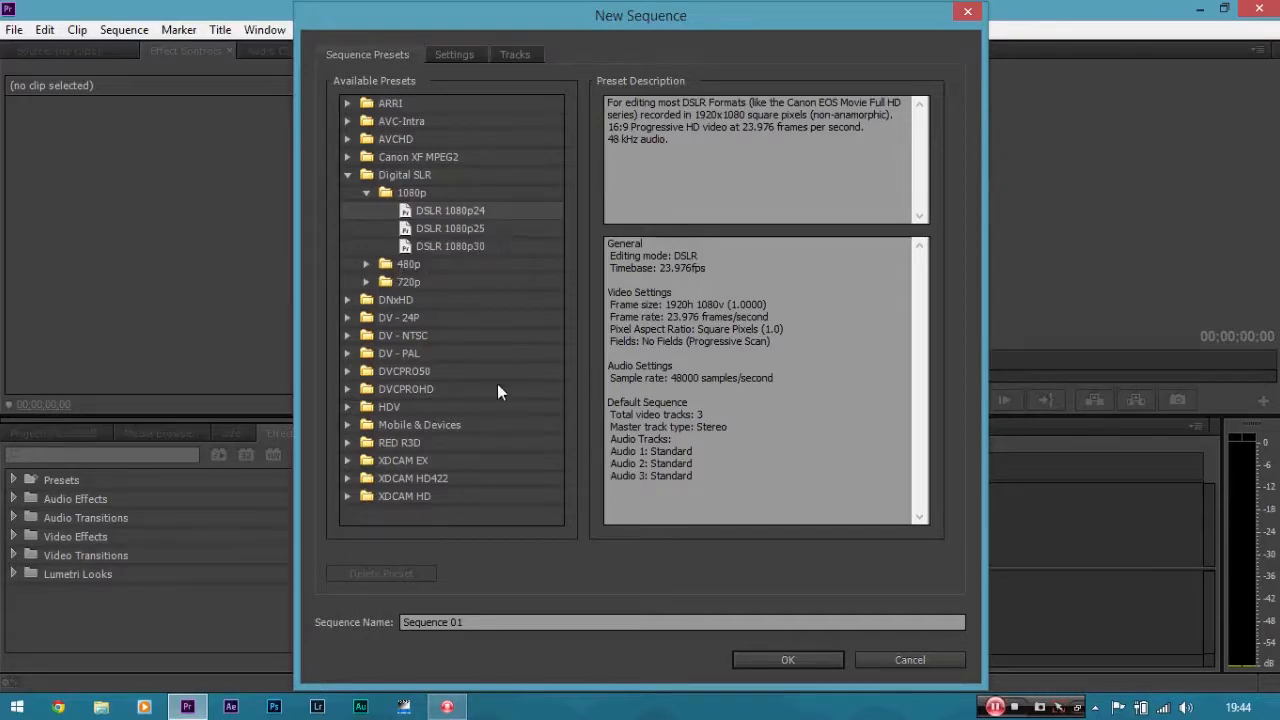
# Browse the RED R3D and DV - NTSC preset folders to compare the available presets.
pyautogui.click(348, 445)
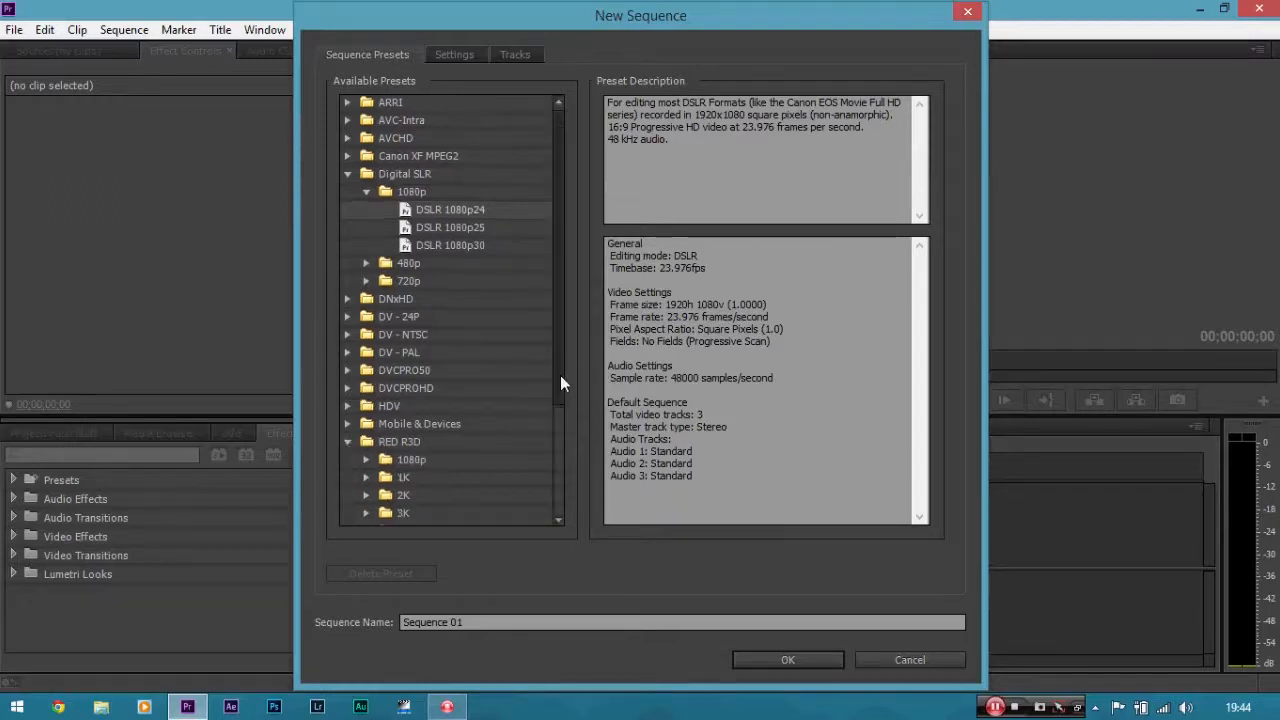
pyautogui.moveTo(560, 375); pyautogui.dragTo(541, 463)
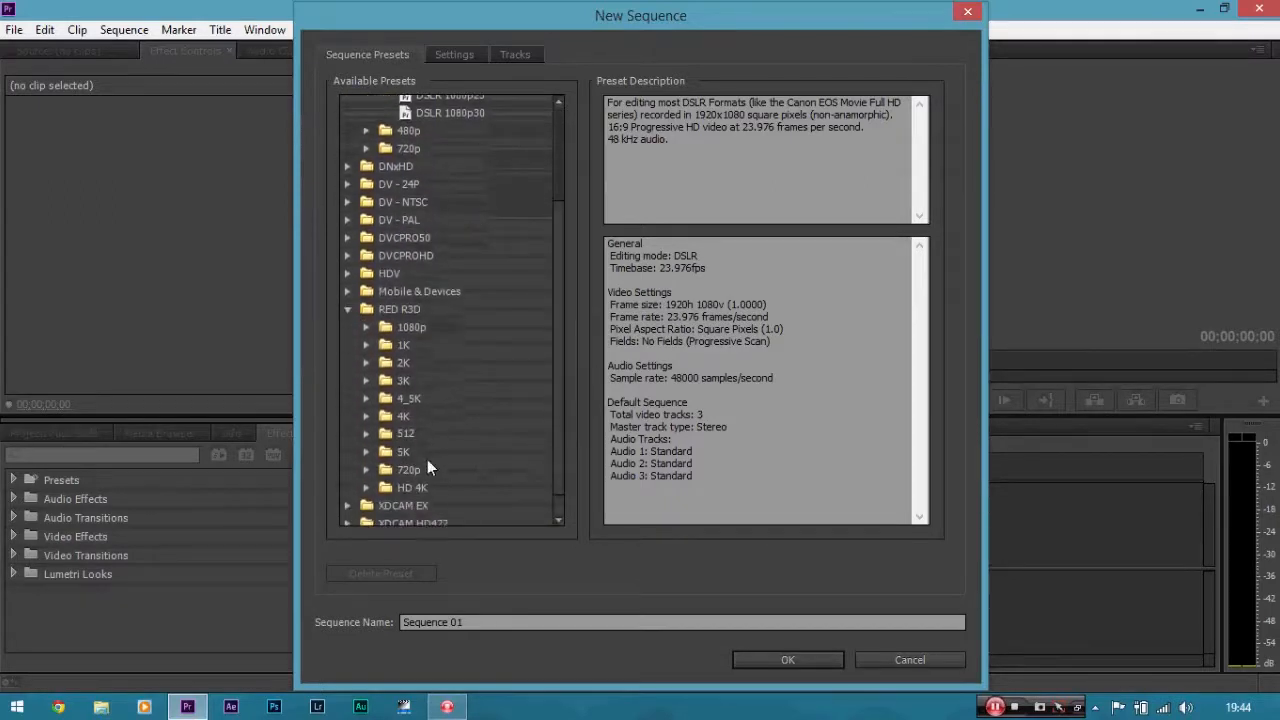
pyautogui.click(368, 453)
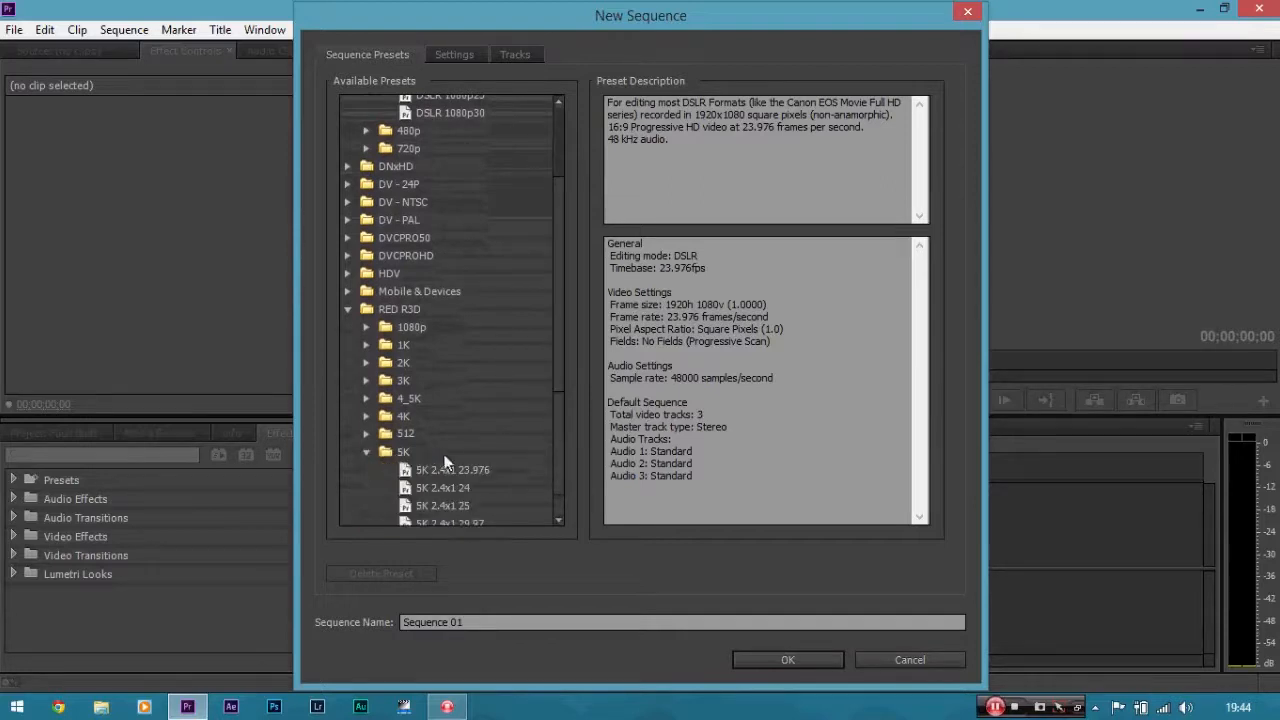
pyautogui.click(367, 453)
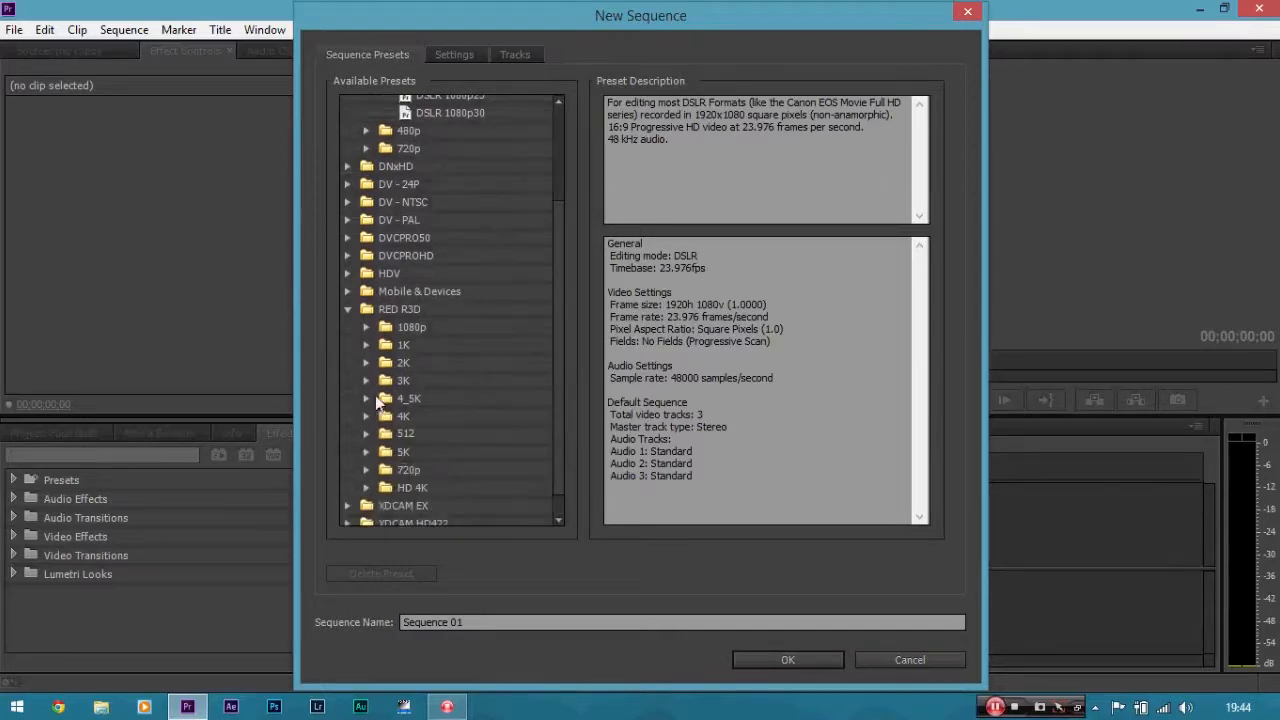
pyautogui.click(349, 310)
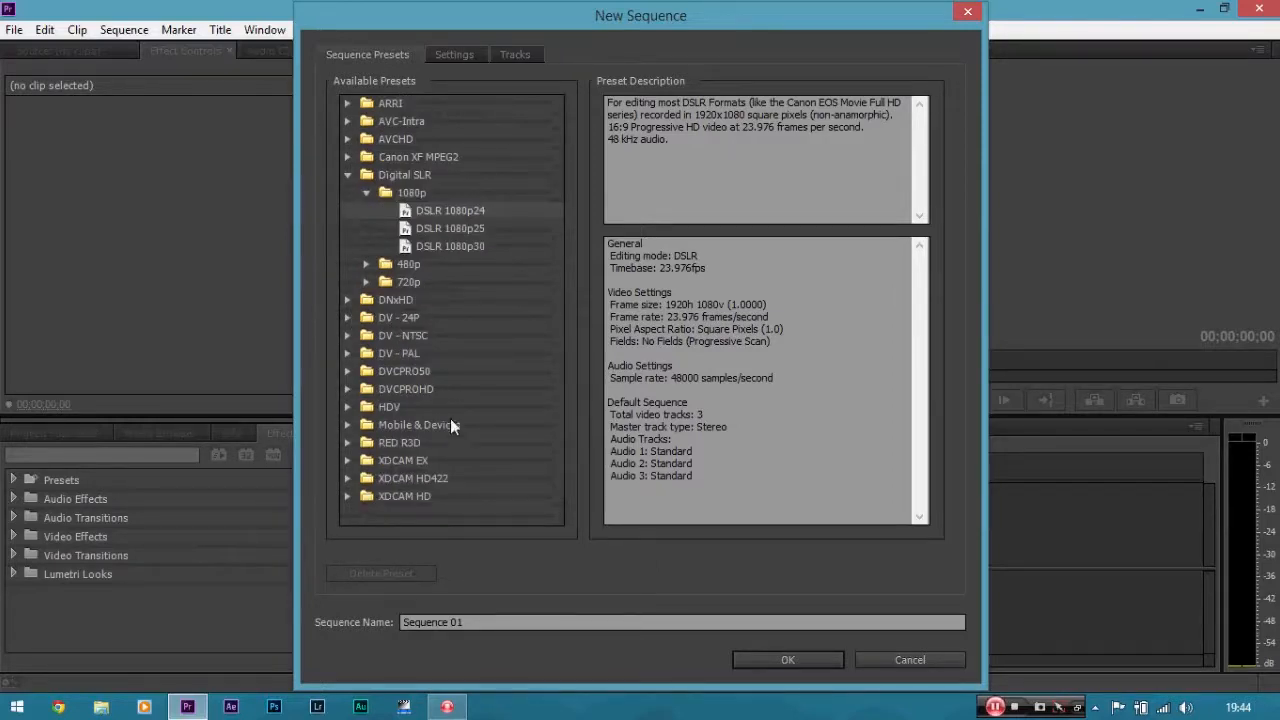
pyautogui.click(352, 337)
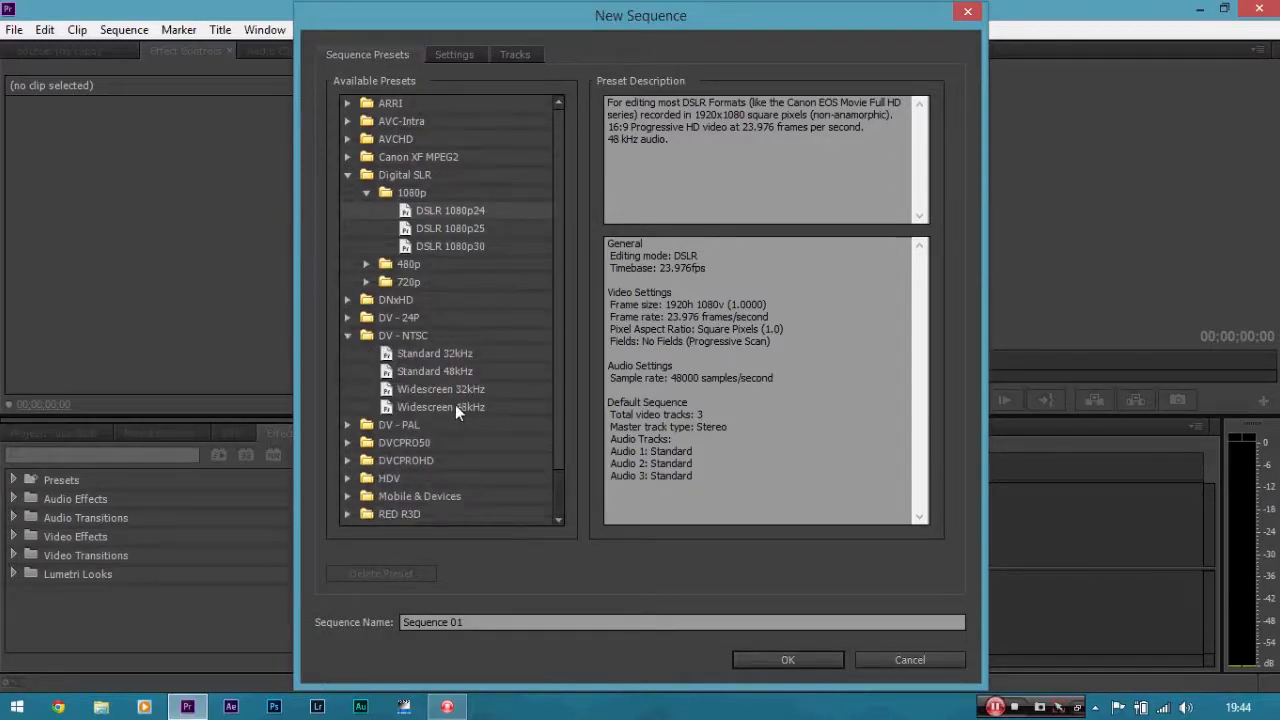
pyautogui.click(347, 335)
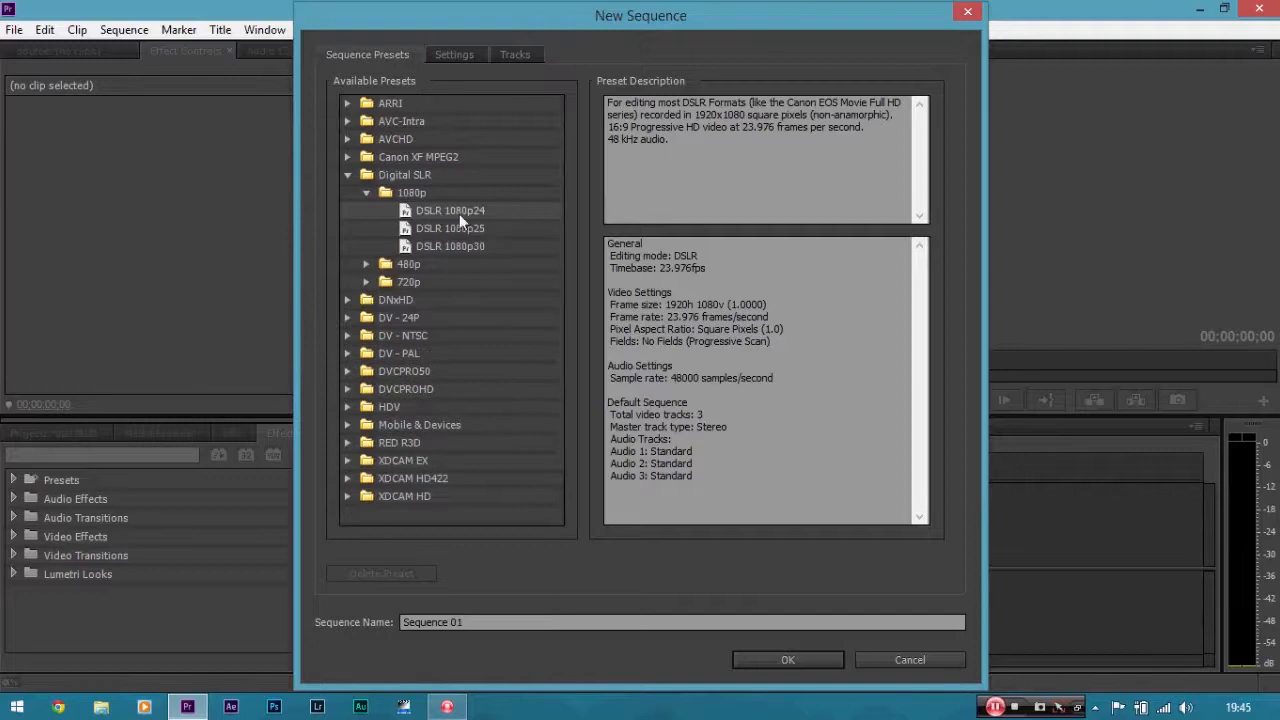
# Review the preset's sequence settings and create the sequence with DSLR 1080p24.
pyautogui.click(456, 54)
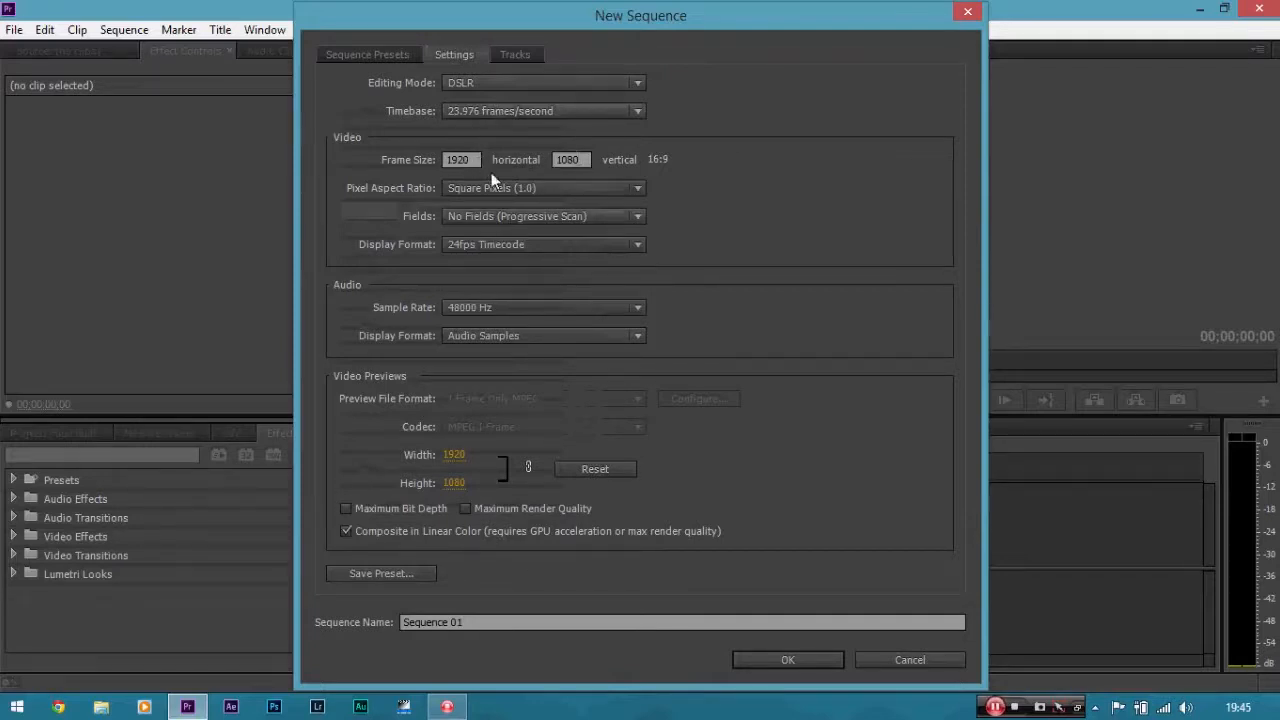
pyautogui.click(374, 60)
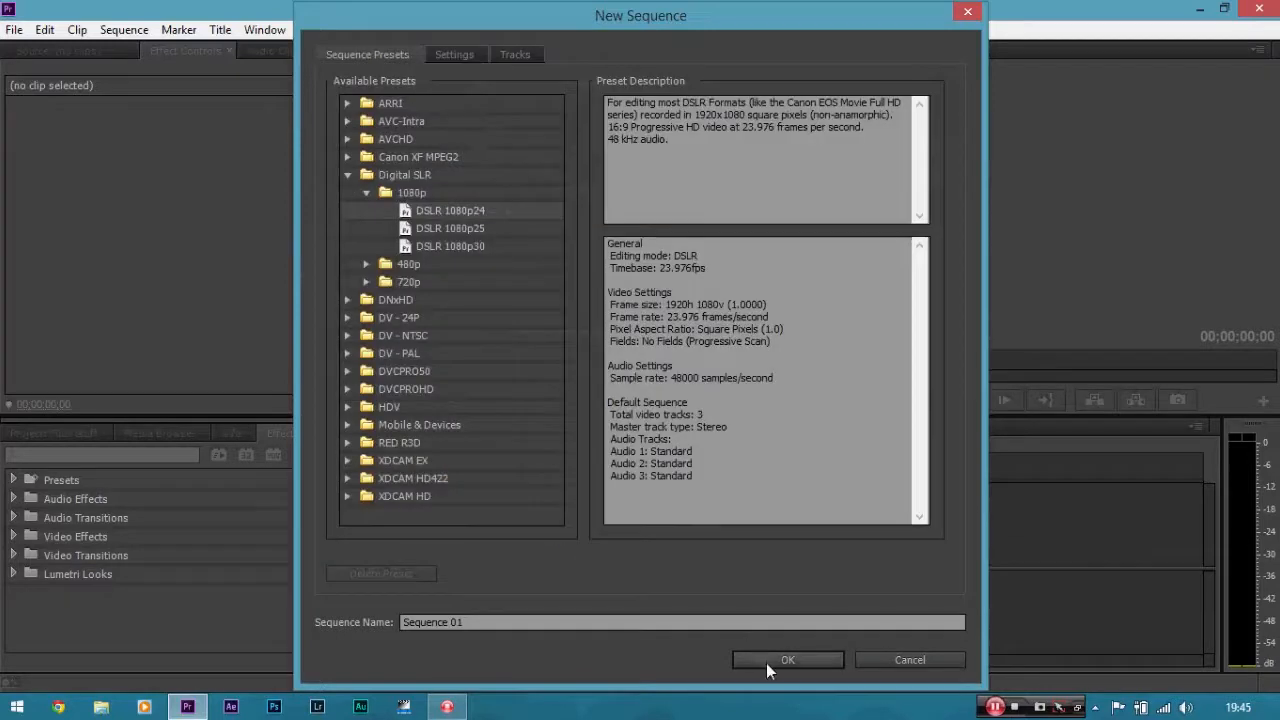
pyautogui.click(766, 663)
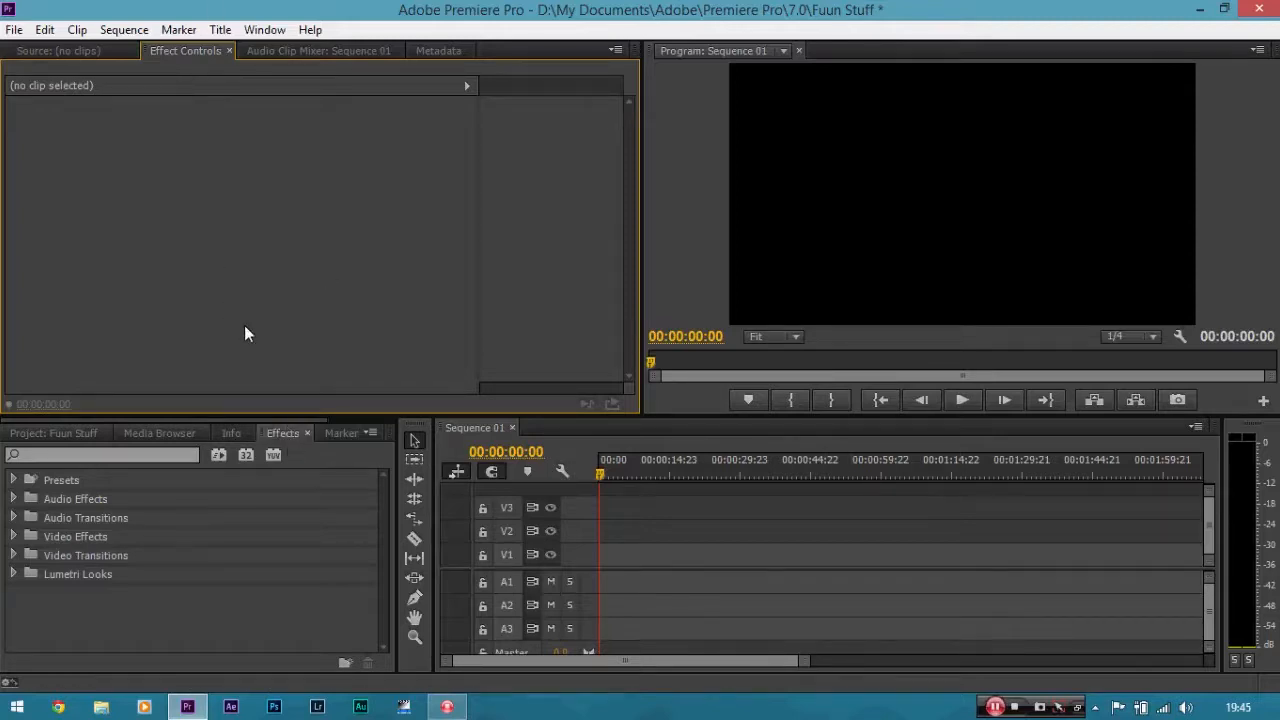
# Import the _DSC5689 video clip from the Desktop into the project.
pyautogui.click(70, 431)
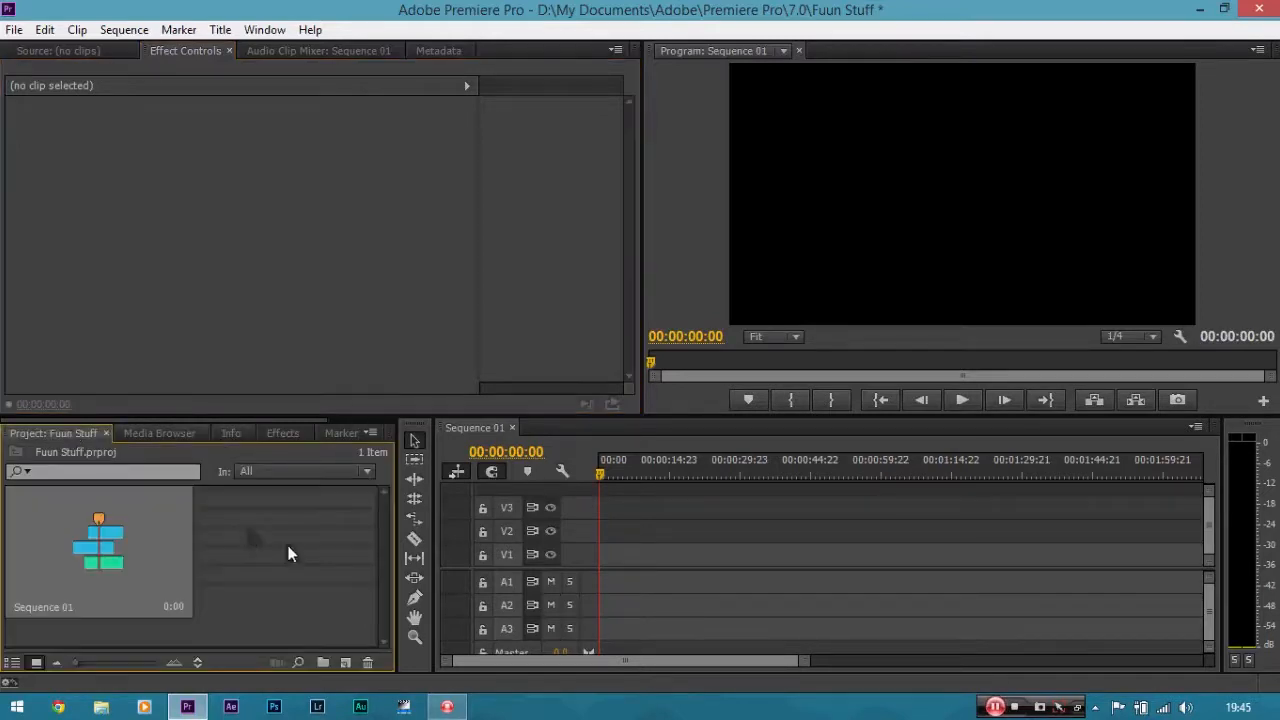
pyautogui.rightClick(258, 527)
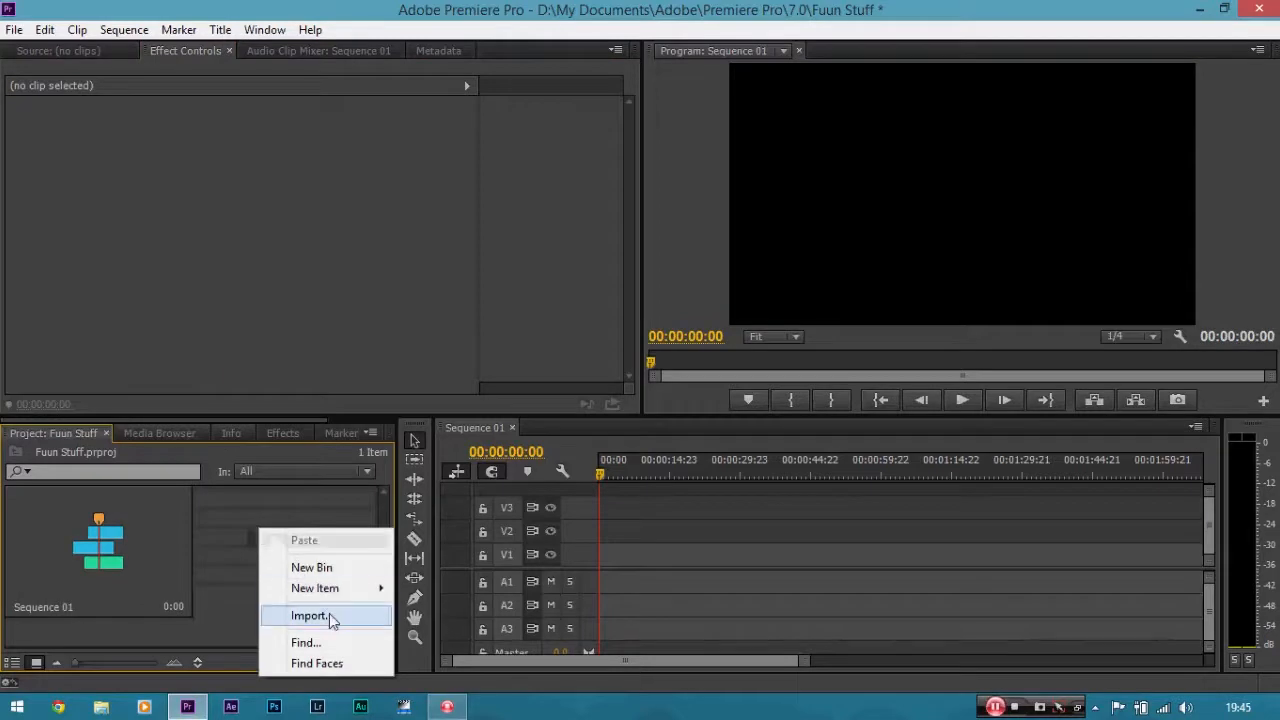
pyautogui.click(329, 614)
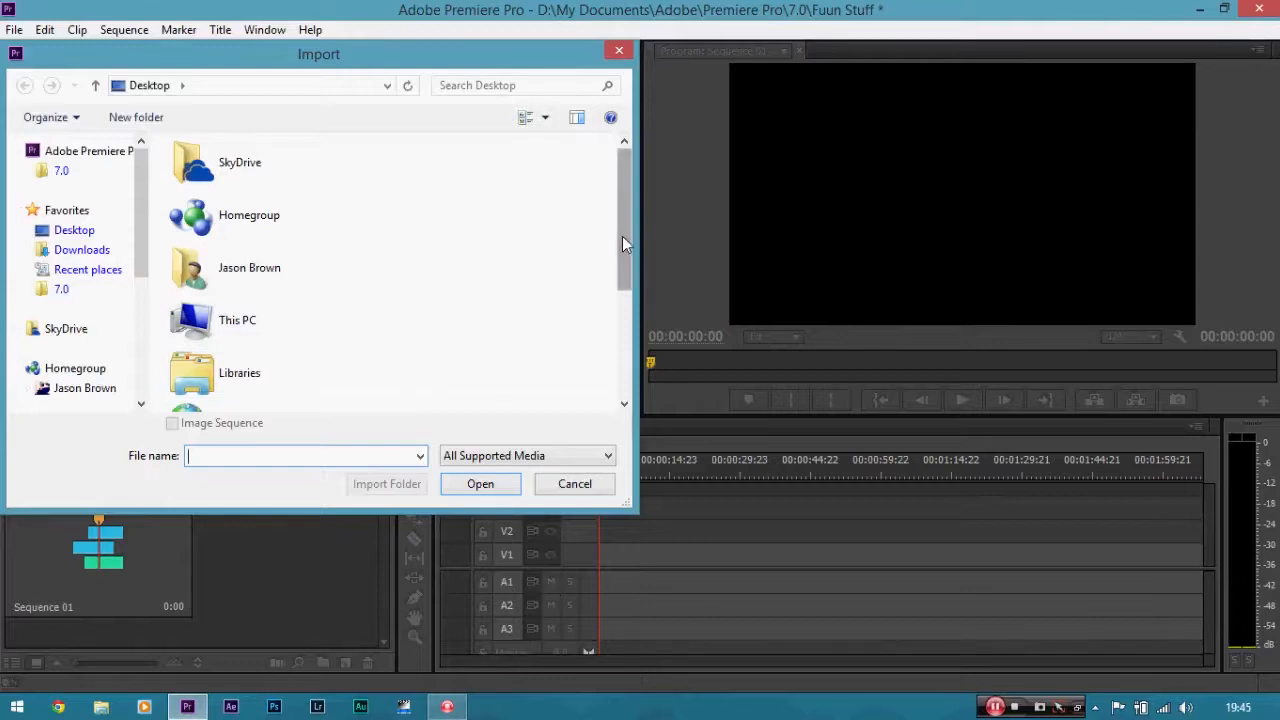
pyautogui.moveTo(622, 236); pyautogui.dragTo(617, 345)
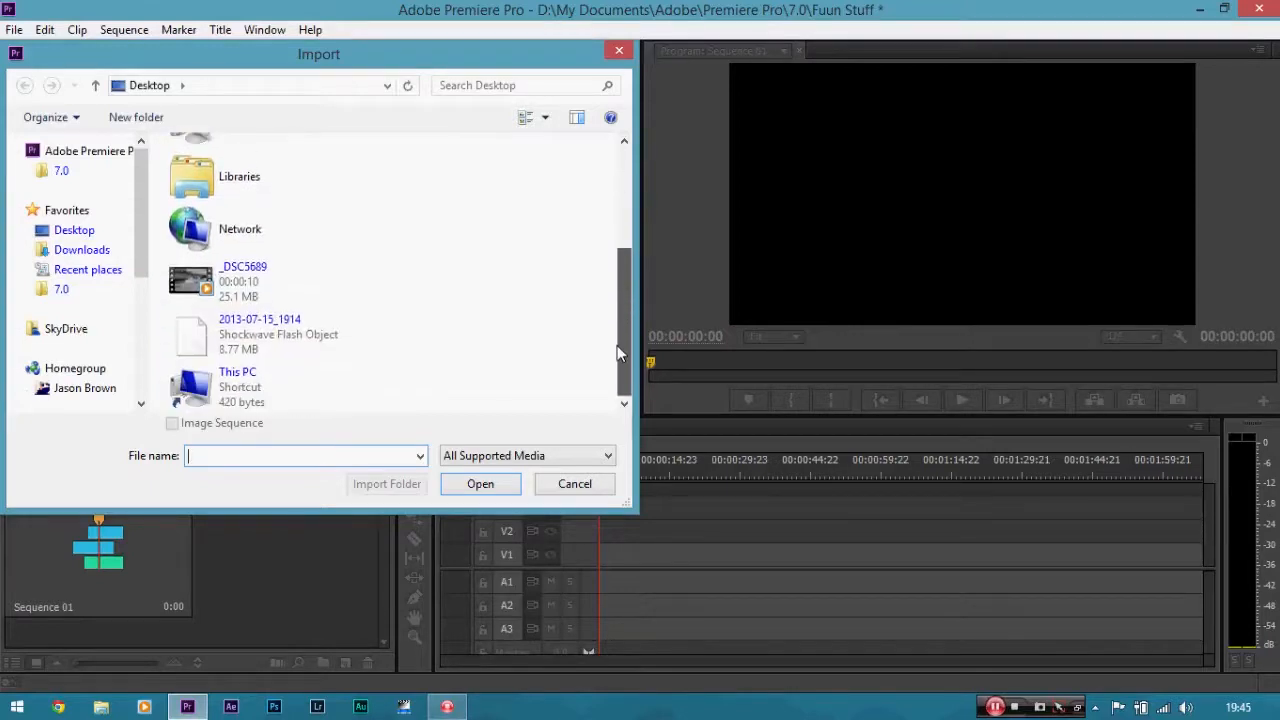
pyautogui.doubleClick(268, 290)
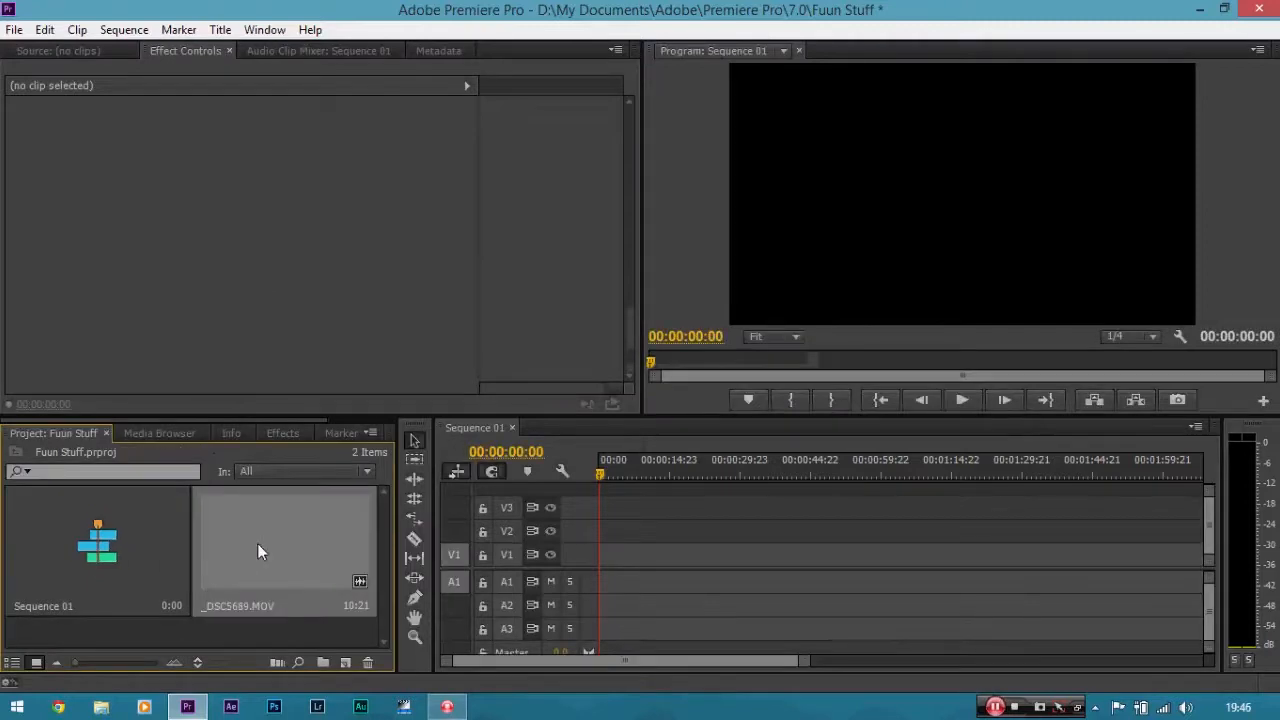
# Add the _DSC5689 clip to the start of the sequence timeline.
pyautogui.moveTo(257, 543); pyautogui.dragTo(590, 560)
pyautogui.click(629, 560)
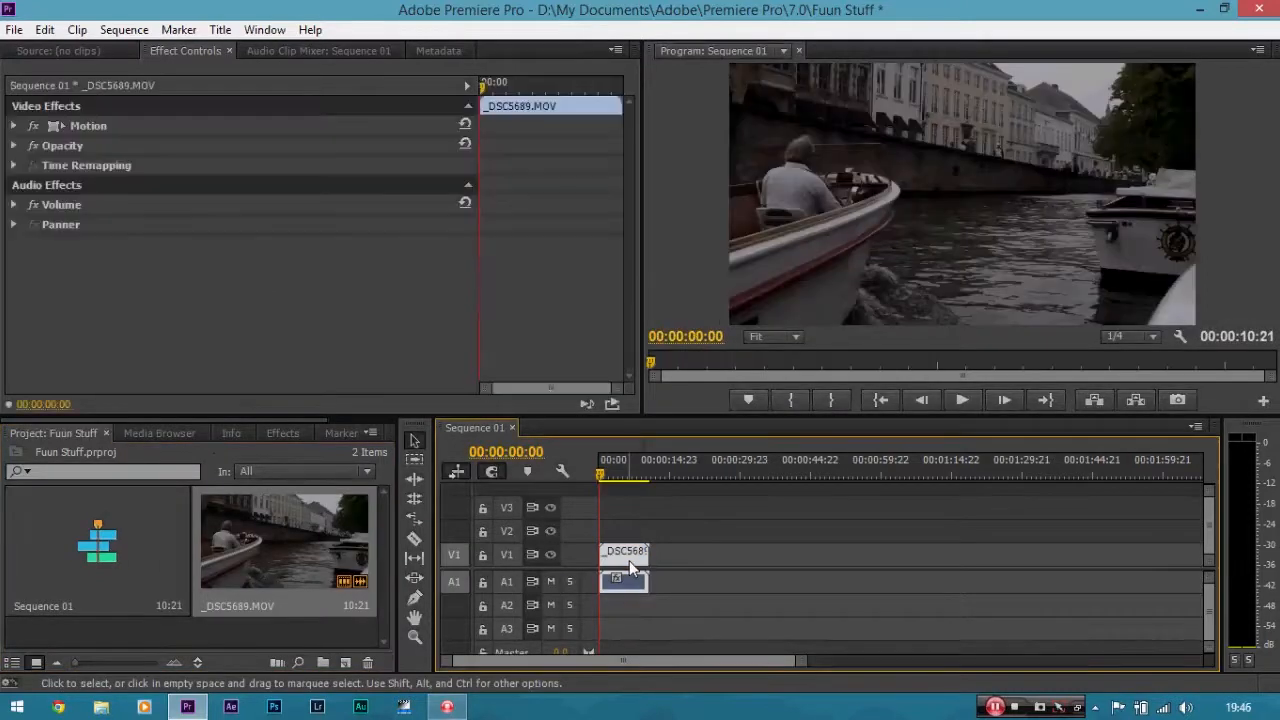
# Zoom the timeline in and out around the clip to inspect its length.
pyautogui.press('=')
pyautogui.press('=')
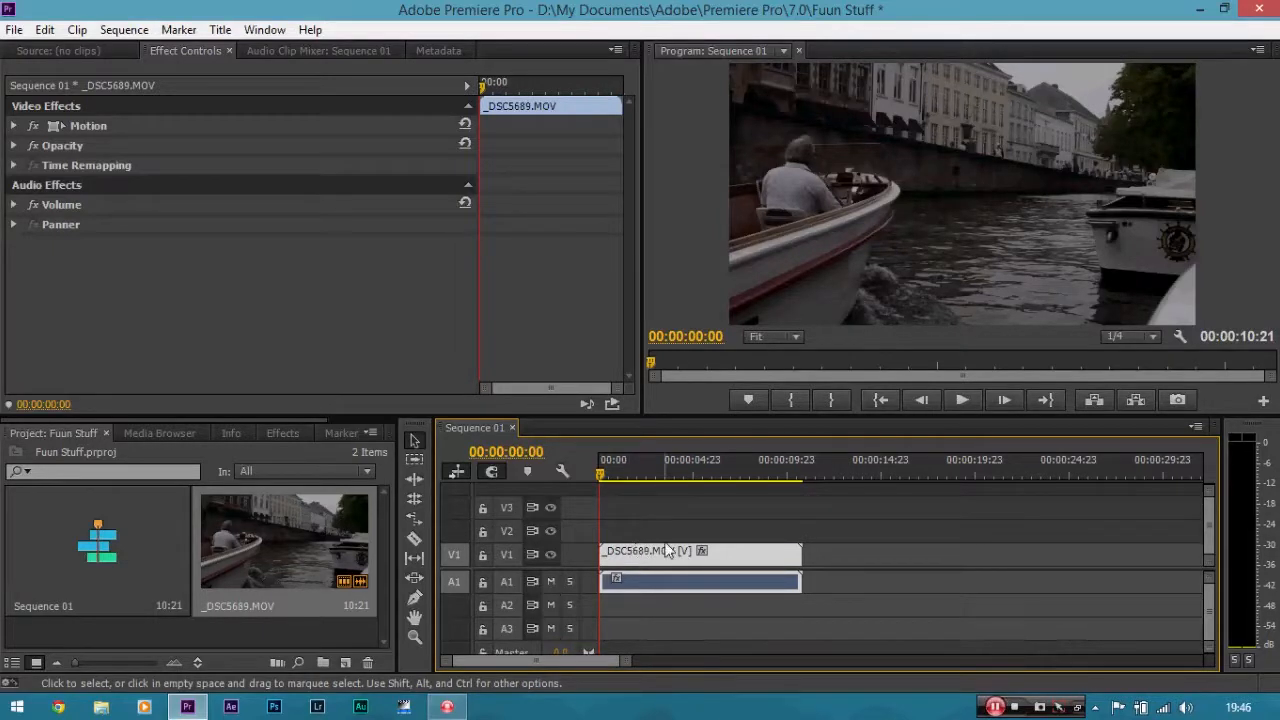
pyautogui.press('-')
pyautogui.press('-')
pyautogui.press('-')
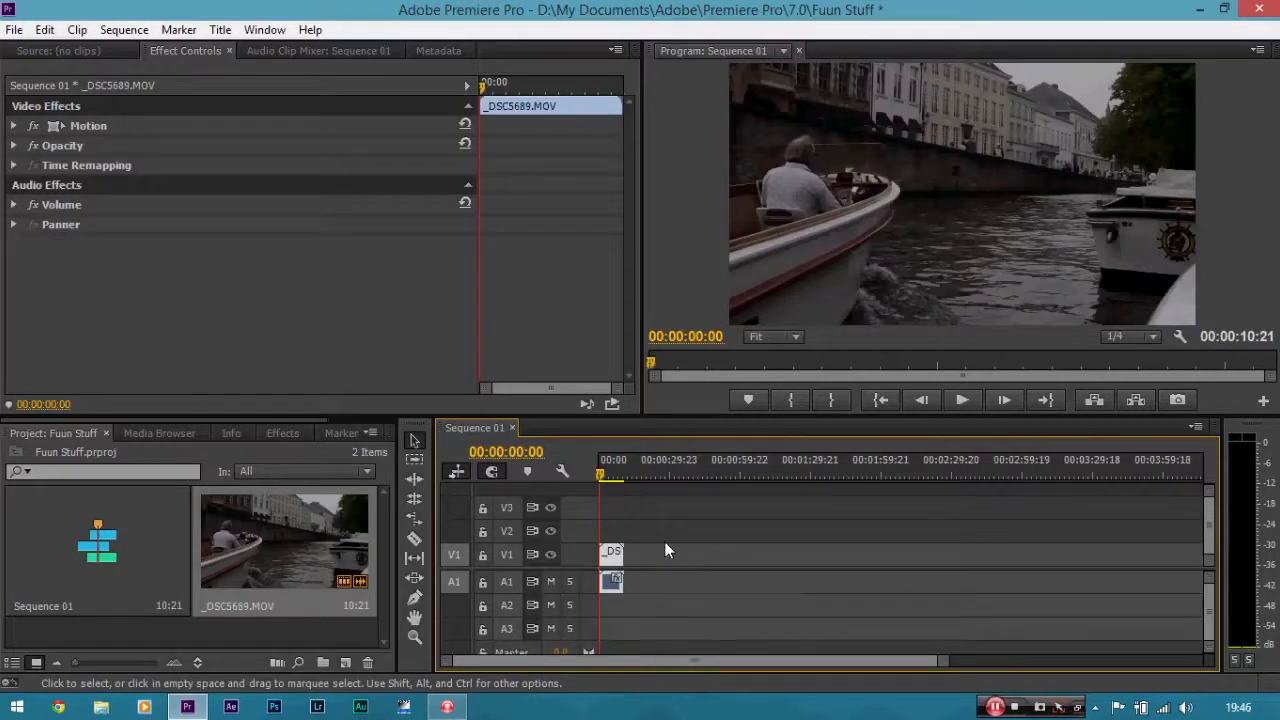
pyautogui.press('=')
pyautogui.press('=')
pyautogui.press('=')
pyautogui.press('=')
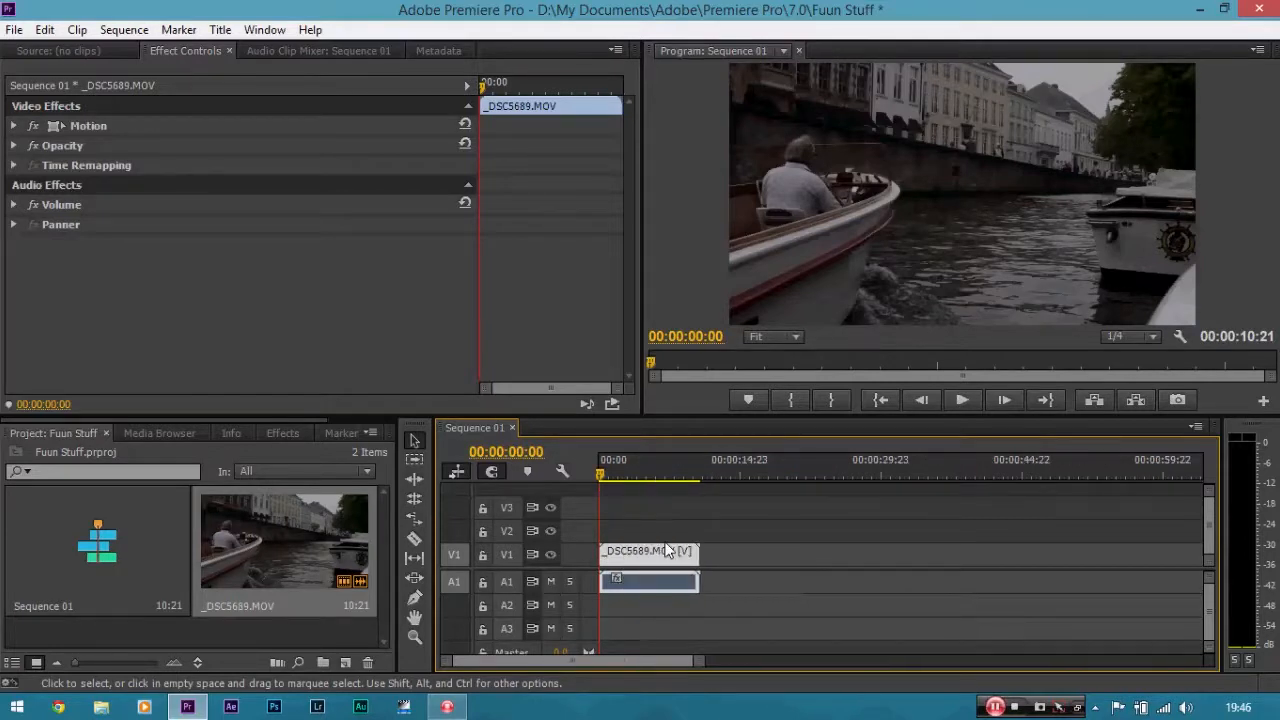
pyautogui.press('-')
pyautogui.press('-')
pyautogui.press('-')
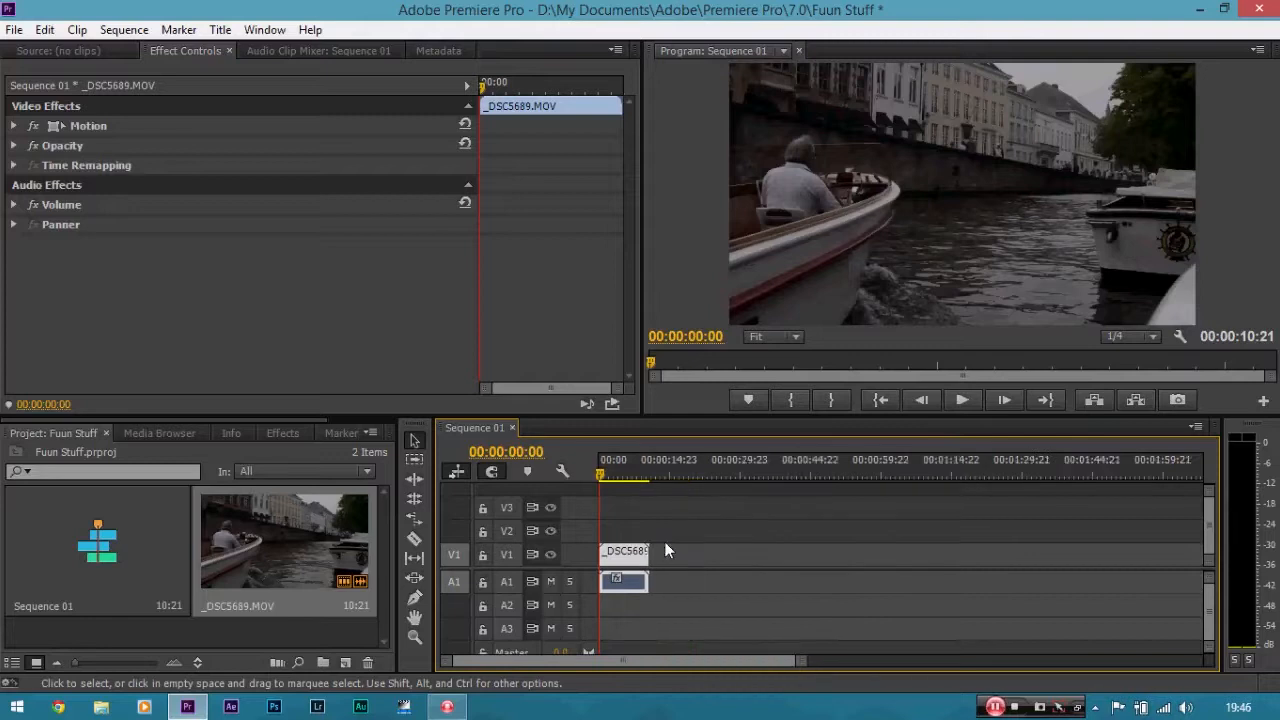
pyautogui.press('=')
pyautogui.press('=')
pyautogui.press('=')
pyautogui.press('-')
pyautogui.press('=')
pyautogui.press('-')
pyautogui.press('-')
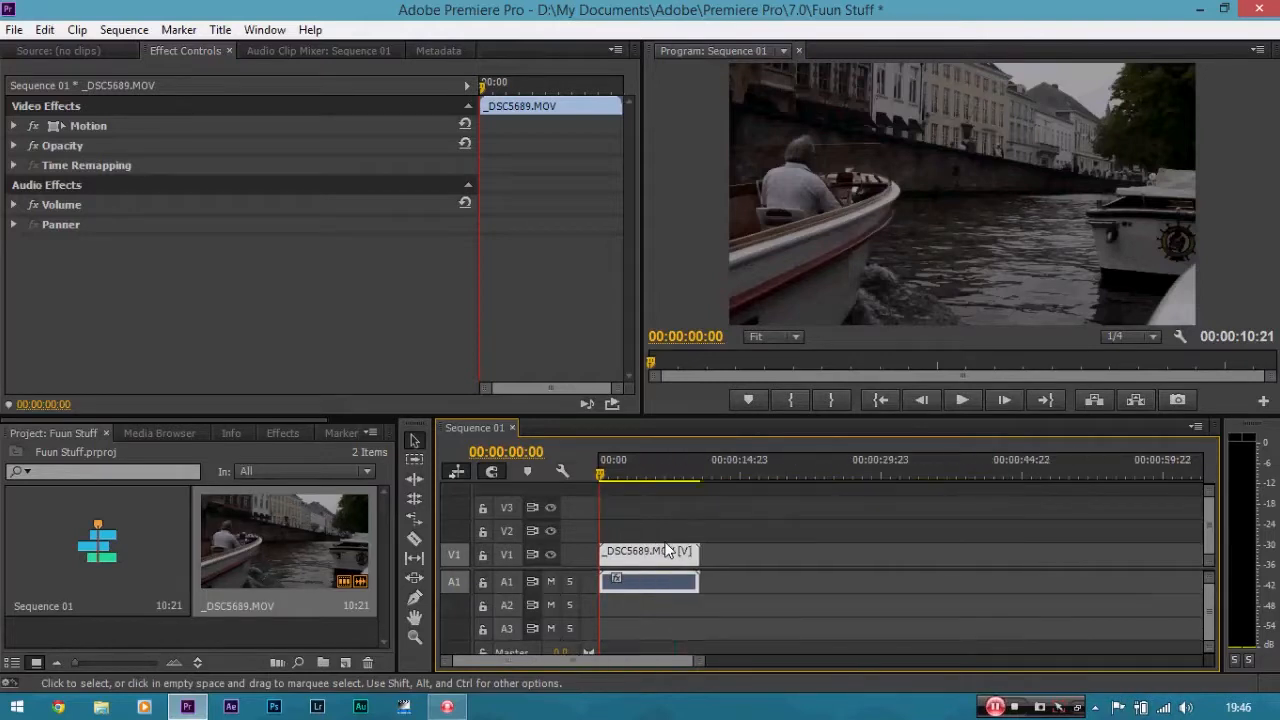
pyautogui.press('=')
pyautogui.press('=')
pyautogui.press('=')
pyautogui.press('-')
pyautogui.press('-')
pyautogui.press('-')
pyautogui.press('=')
pyautogui.press('=')
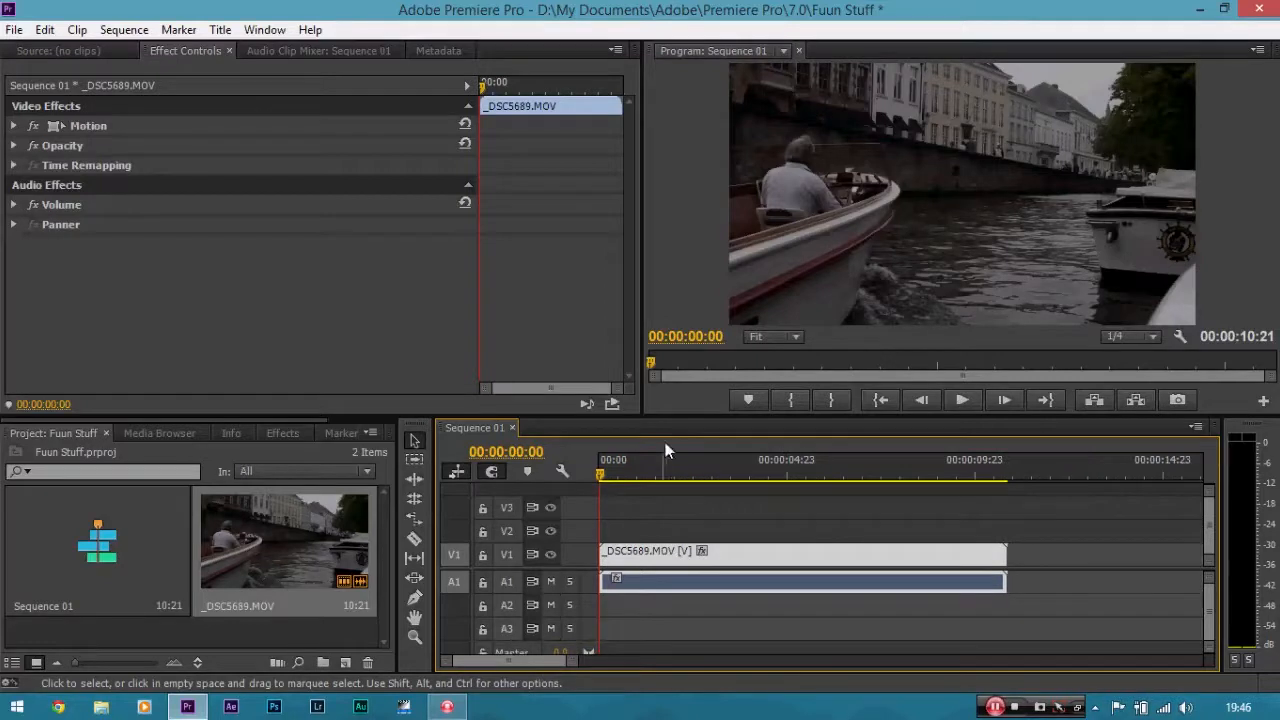
pyautogui.moveTo(572, 668); pyautogui.dragTo(754, 651)
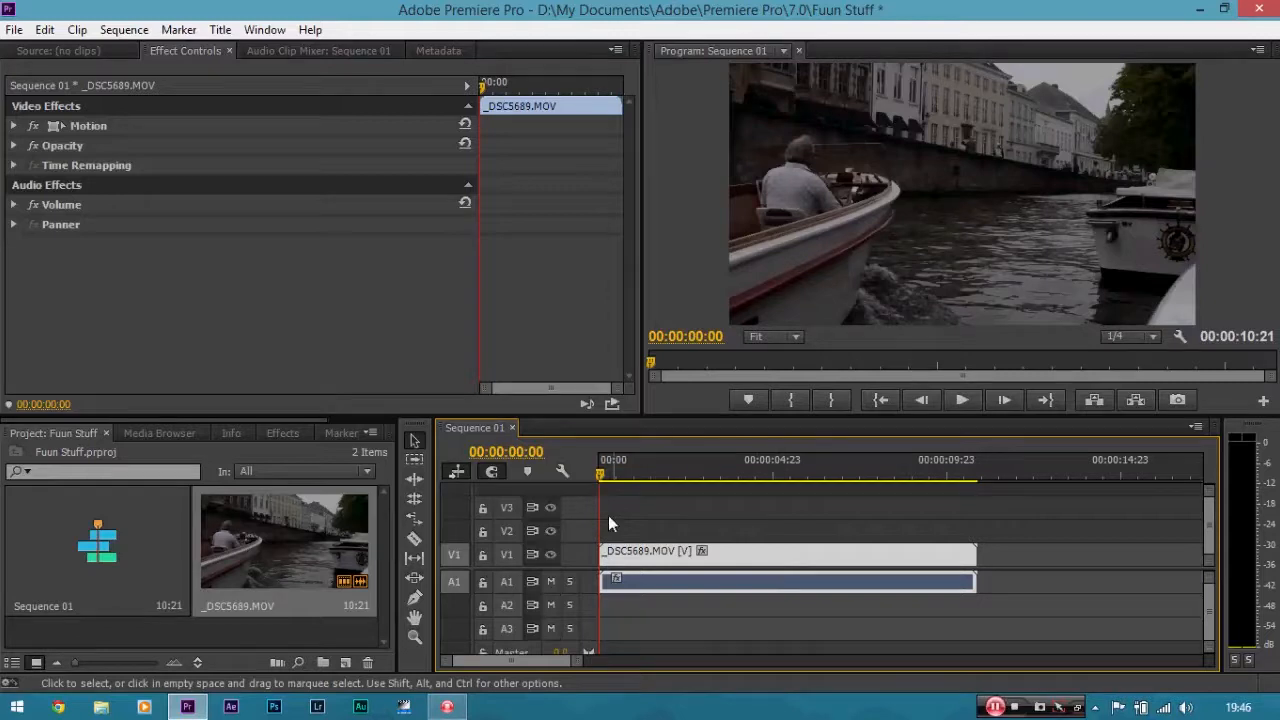
pyautogui.moveTo(602, 474); pyautogui.dragTo(570, 474)
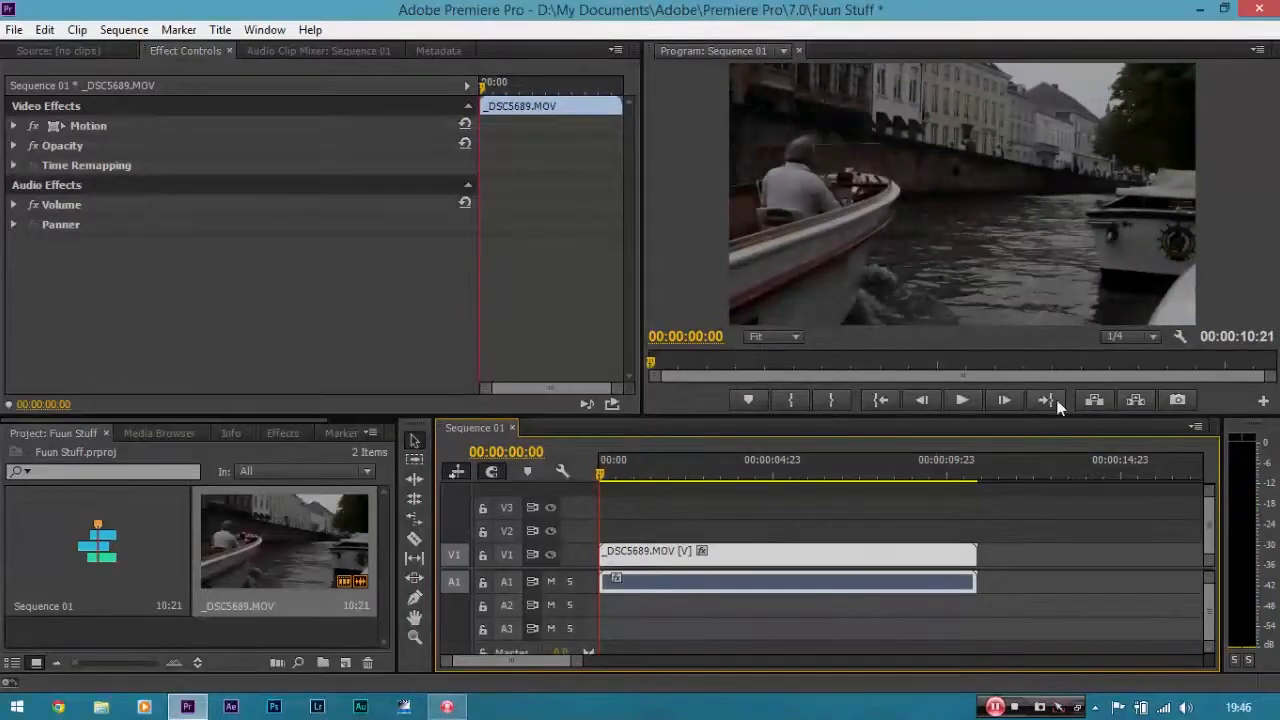
# Set the program monitor's playback resolution to 1/4.
pyautogui.click(1147, 338)
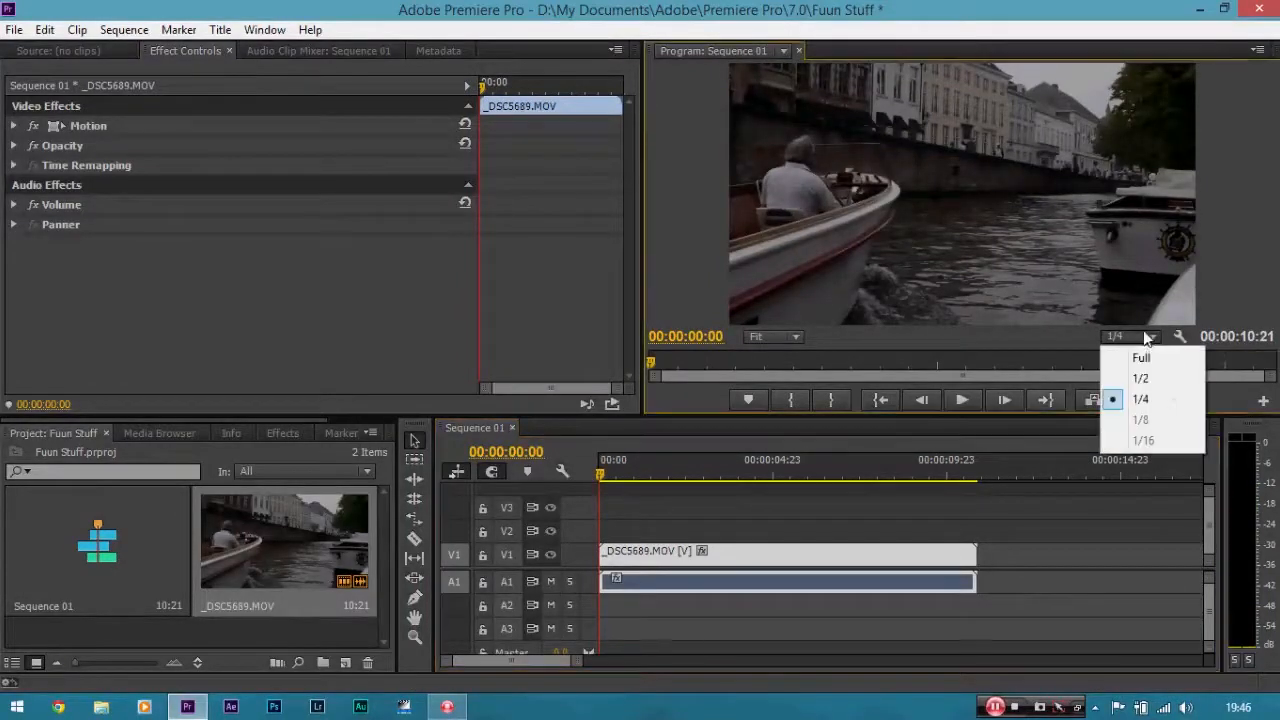
pyautogui.click(1152, 408)
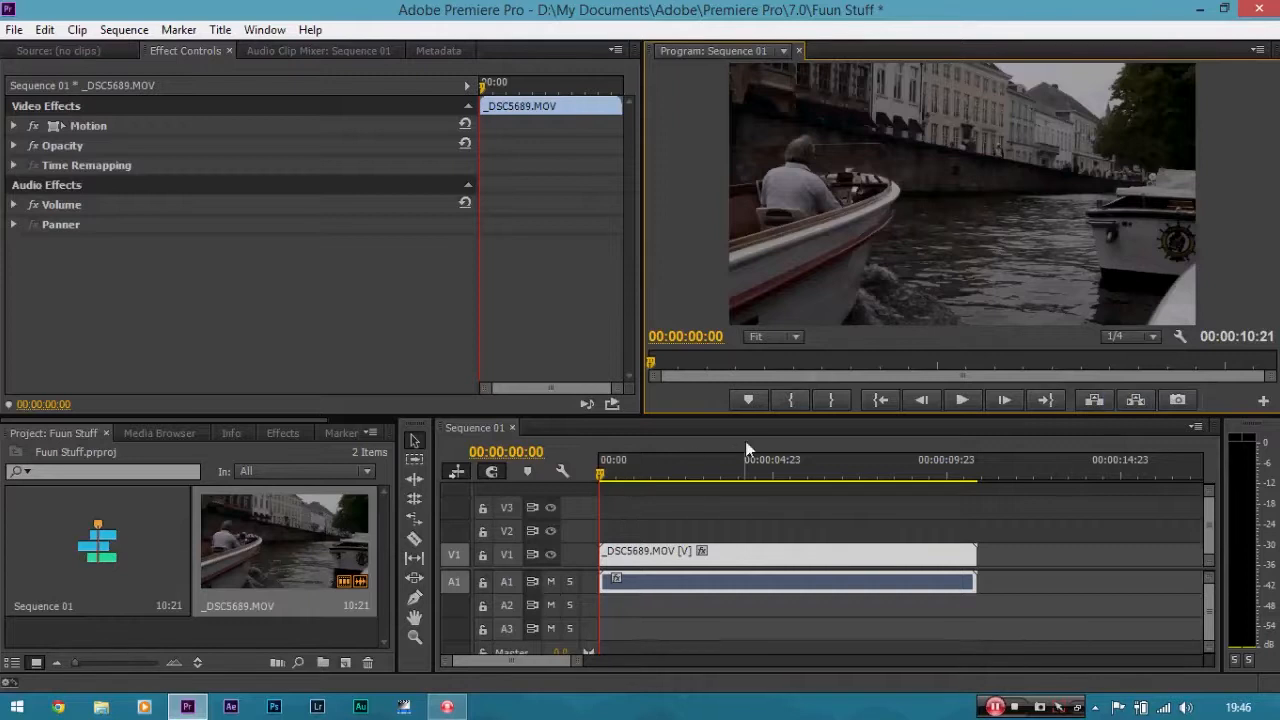
pyautogui.click(1126, 337)
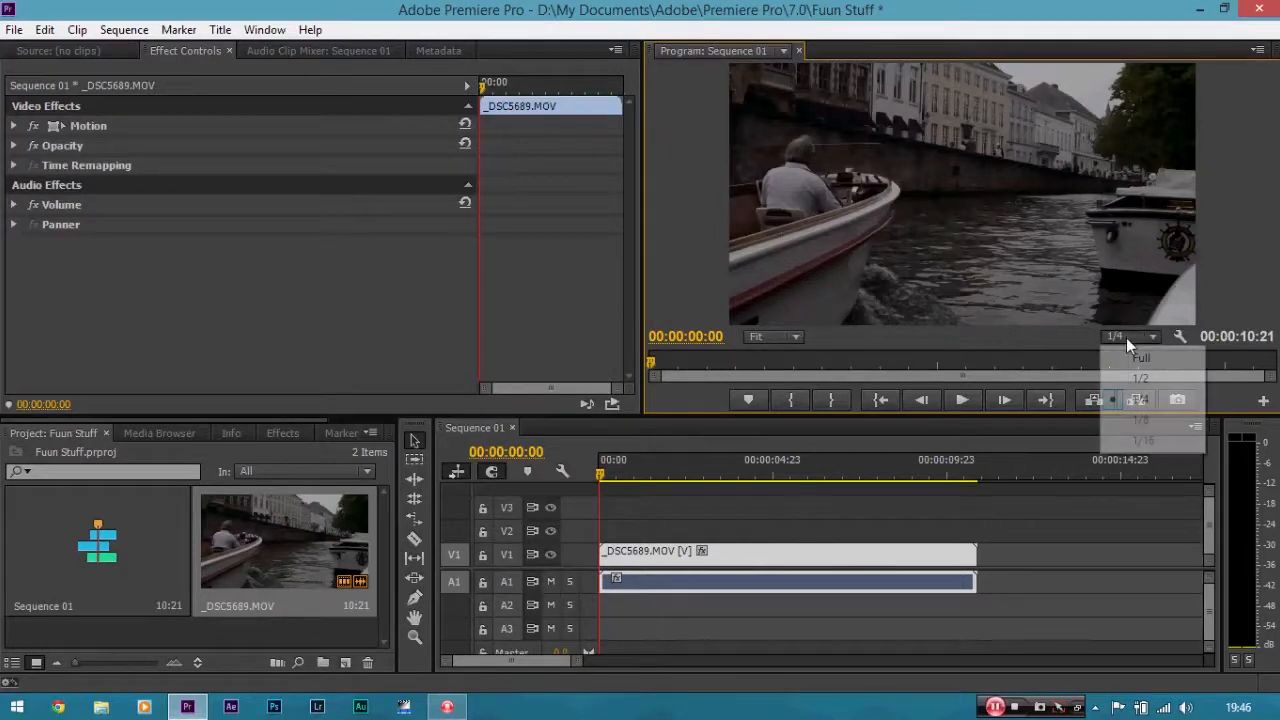
pyautogui.click(1120, 400)
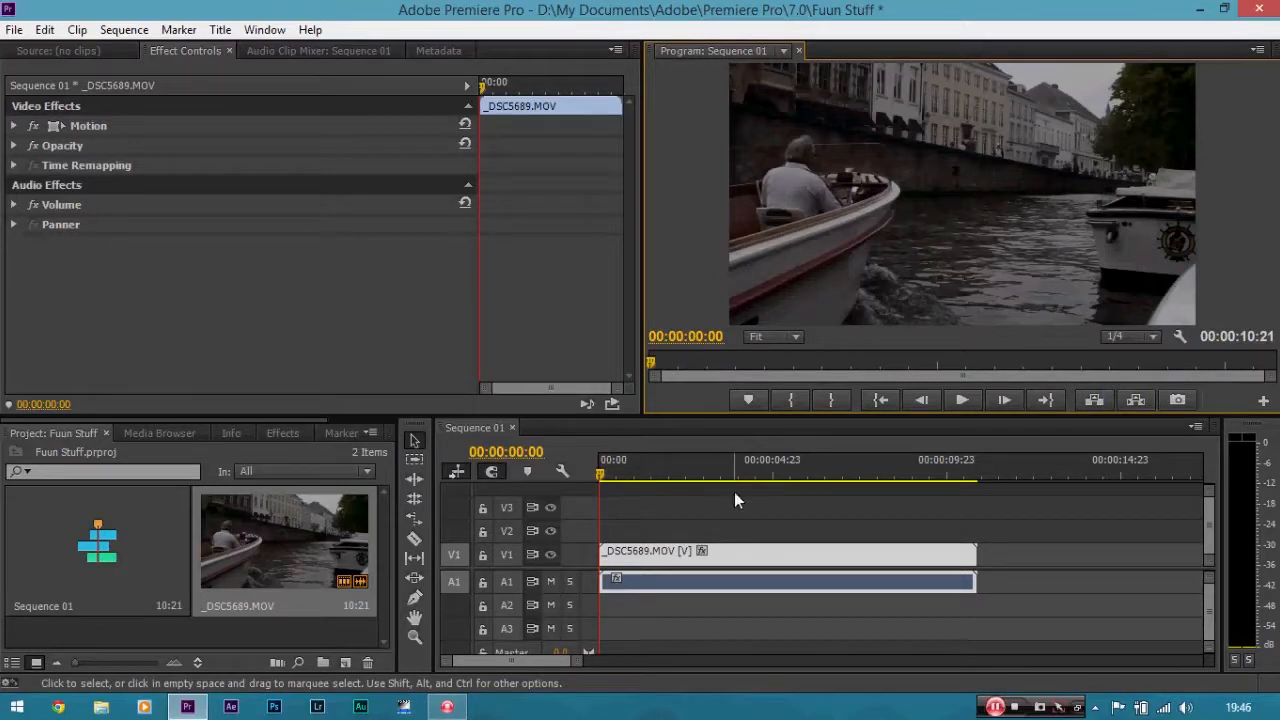
# Scrub the playhead to about 00:00:02:13 to preview the clip.
pyautogui.moveTo(603, 474); pyautogui.dragTo(691, 478)
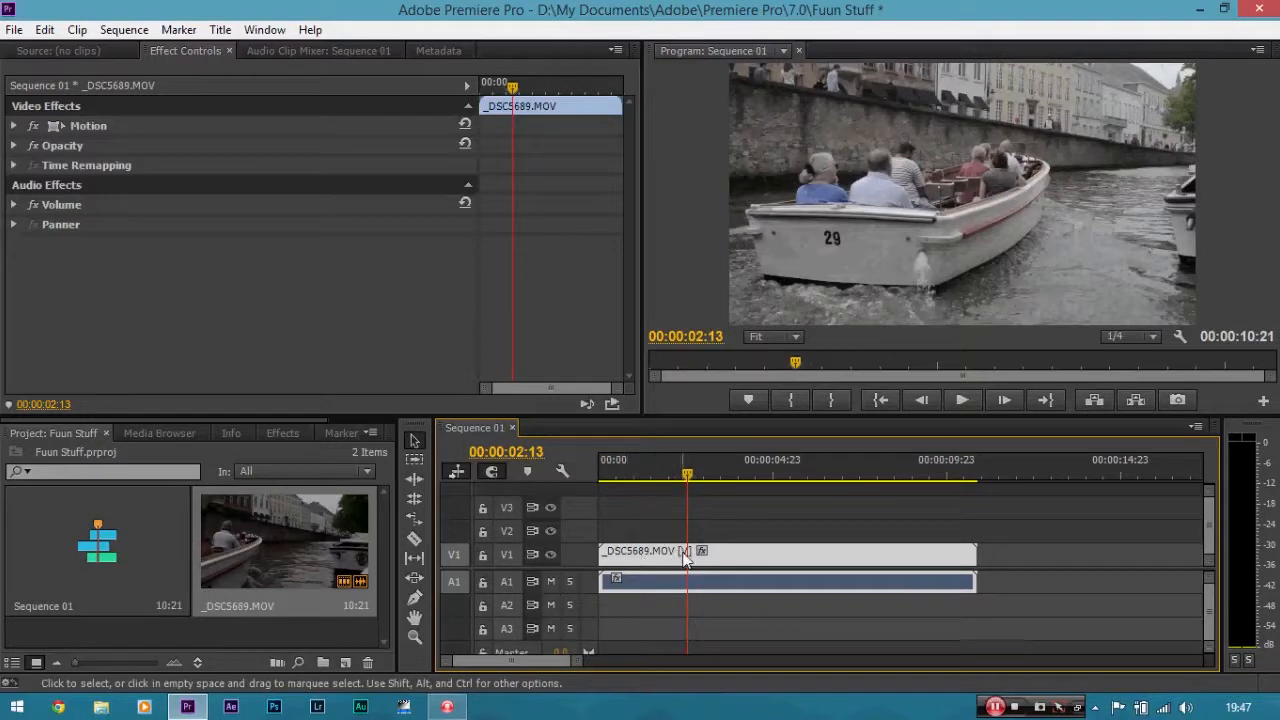
# Move the clip along the track to start at the playhead, then undo the move.
pyautogui.moveTo(607, 553); pyautogui.dragTo(688, 553)
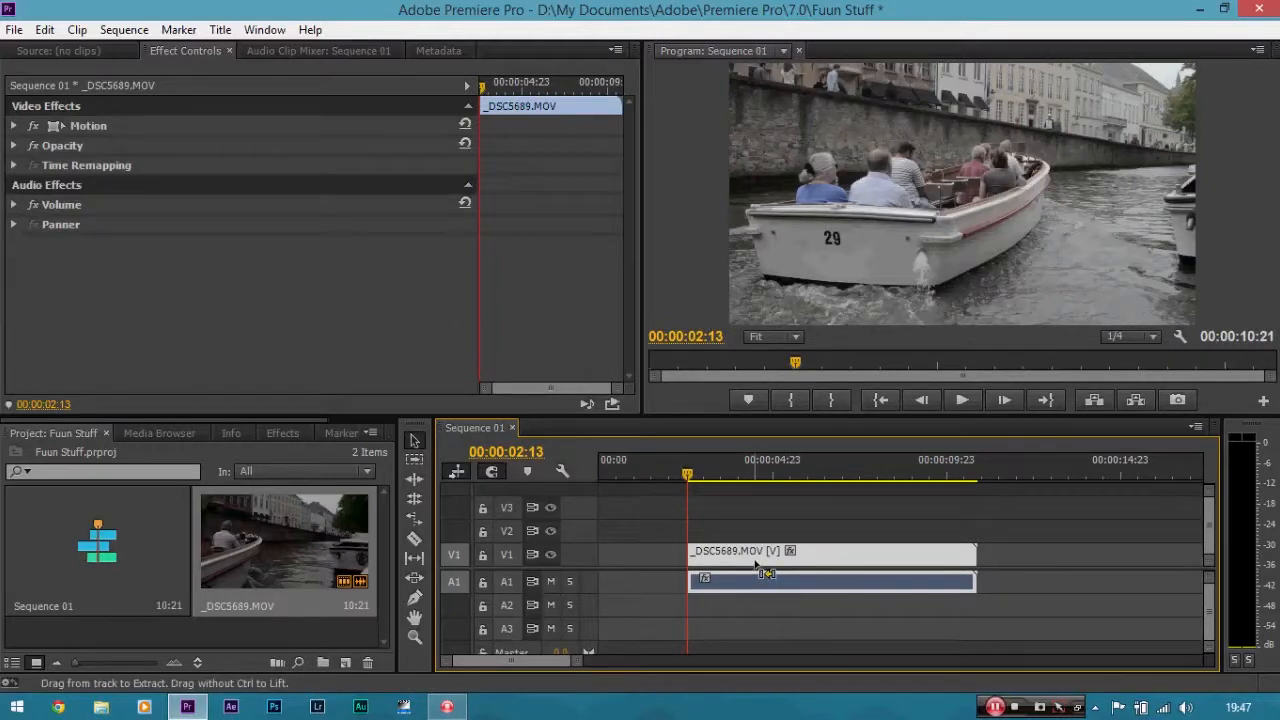
pyautogui.hotkey('ctrl', 'z')
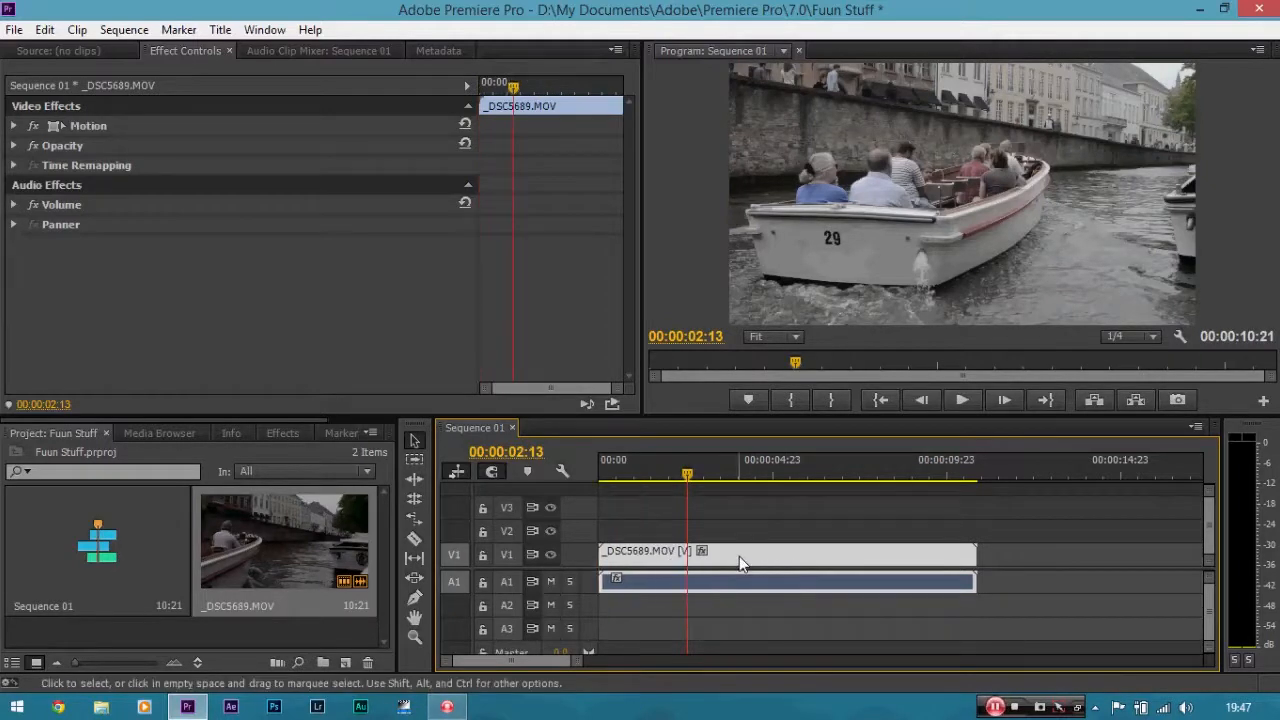
# Split the clip at the playhead at 00:00:02:13 with the Razor tool.
pyautogui.press('c')
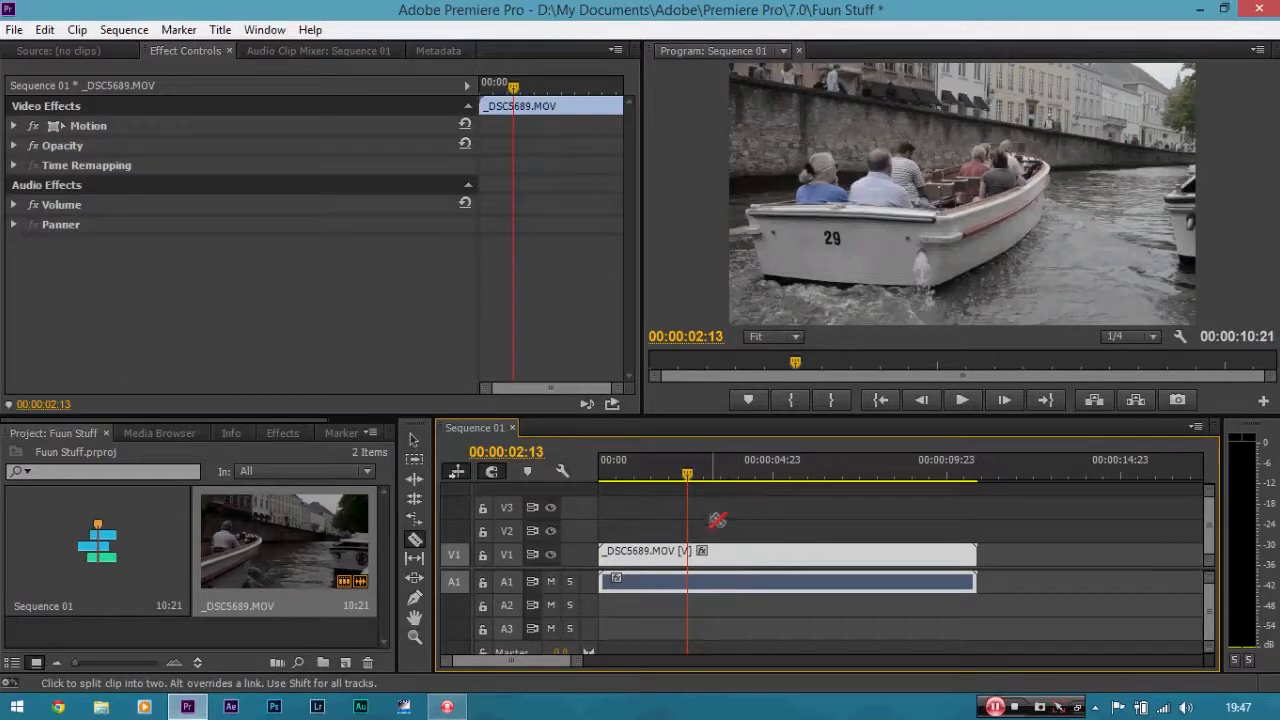
pyautogui.click(690, 555)
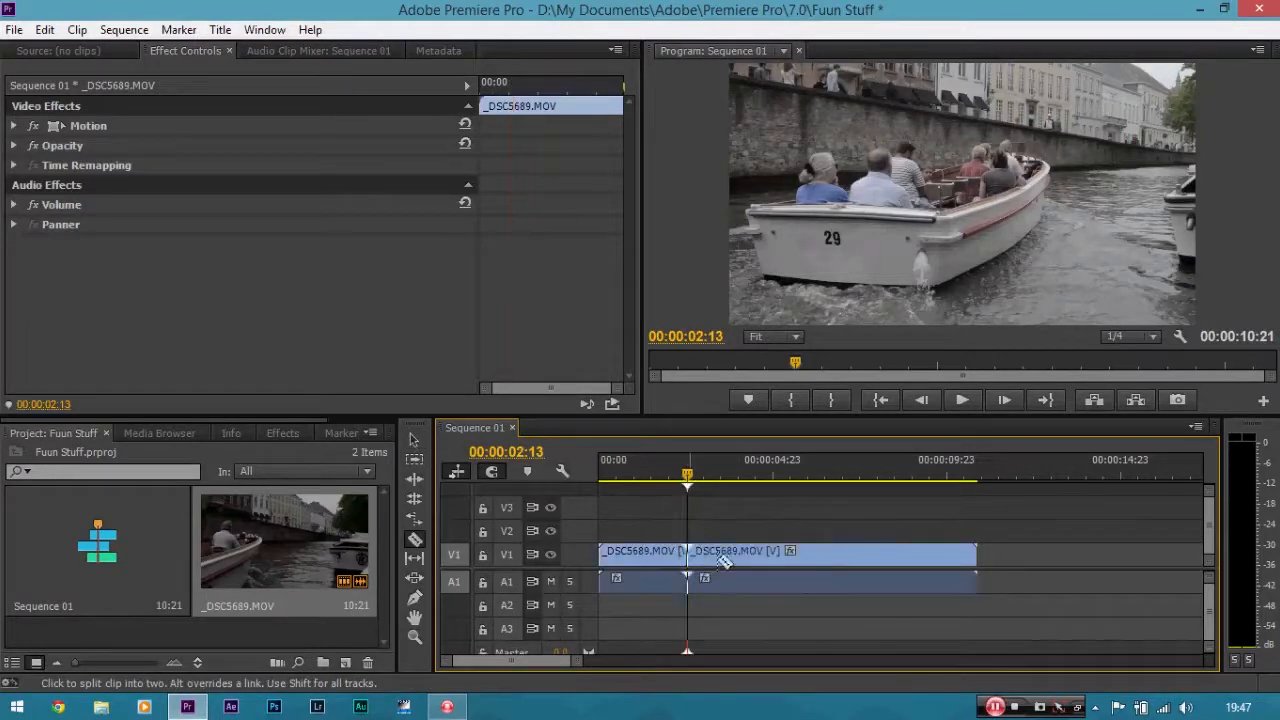
# Switch back to the Selection tool and delete the first segment of the split clip.
pyautogui.press('v')
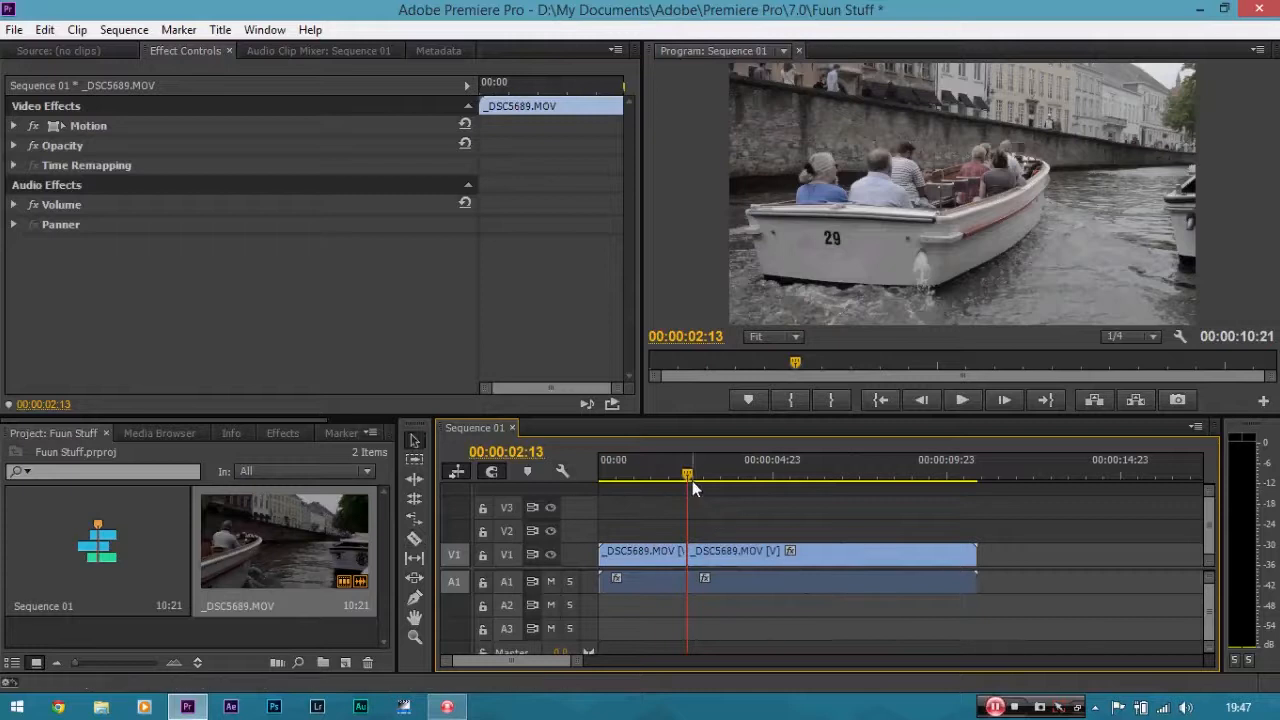
pyautogui.moveTo(689, 477); pyautogui.dragTo(719, 479)
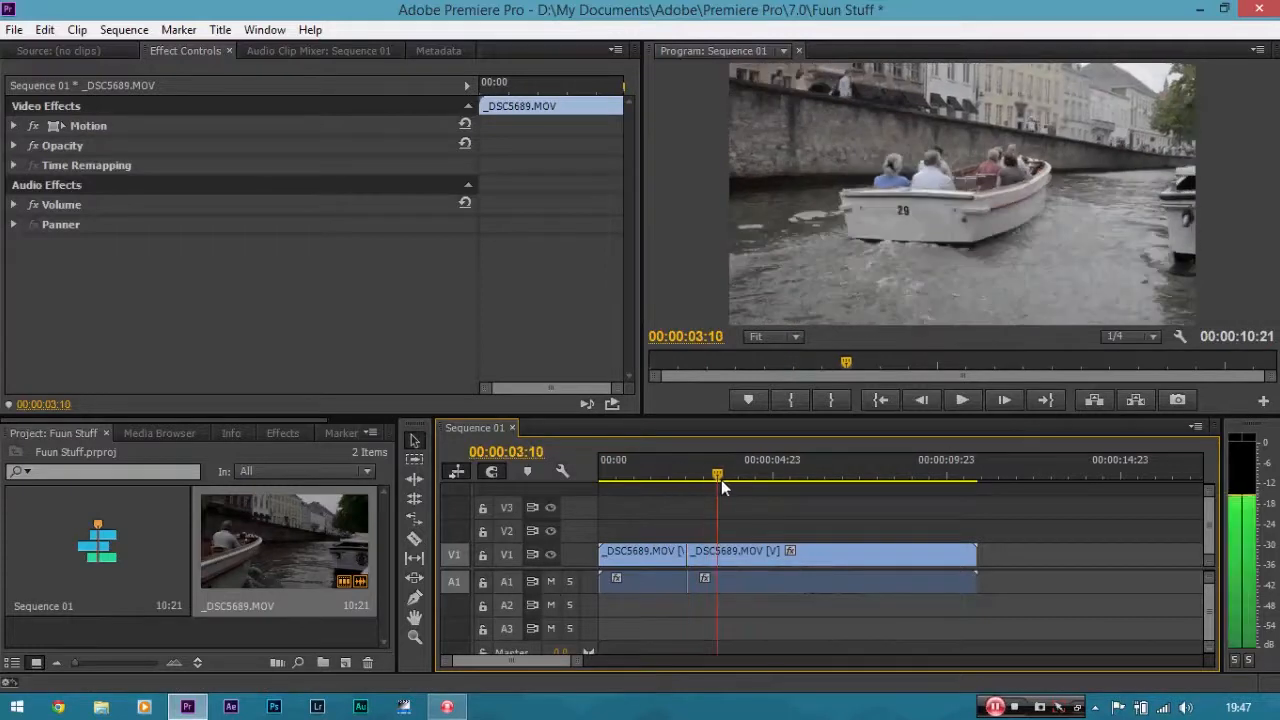
pyautogui.click(657, 551)
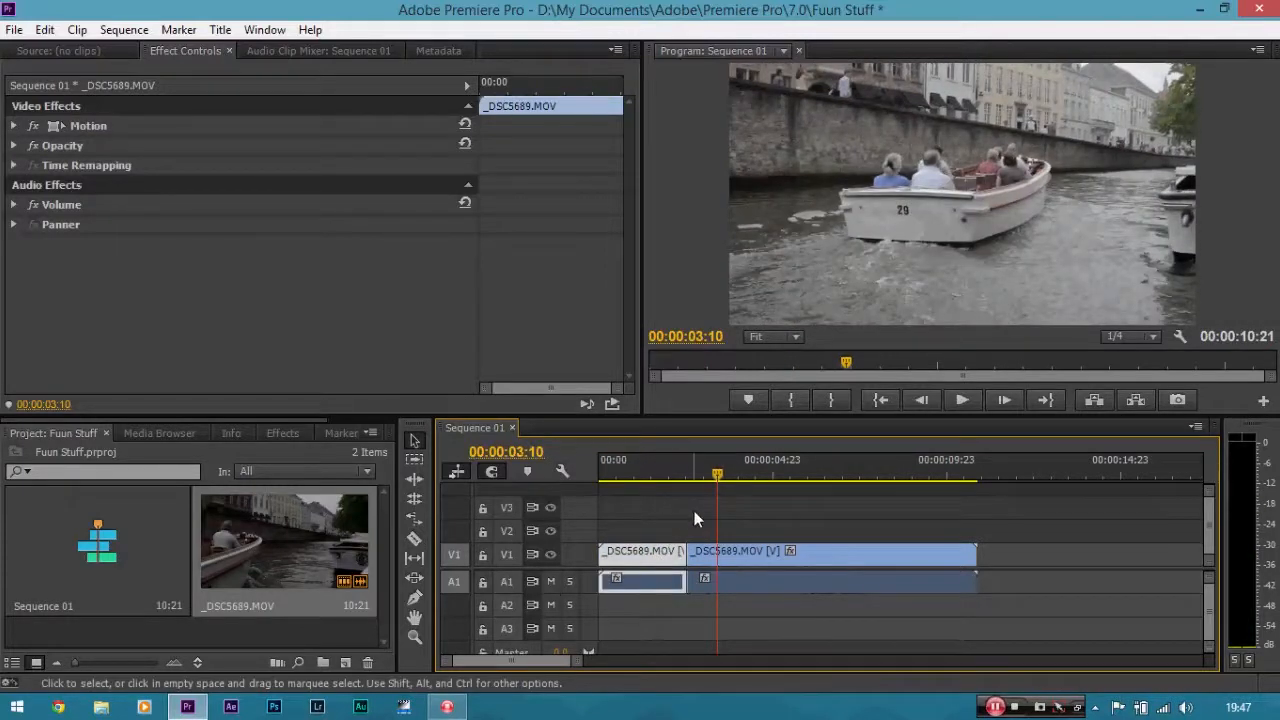
pyautogui.press('Delete')
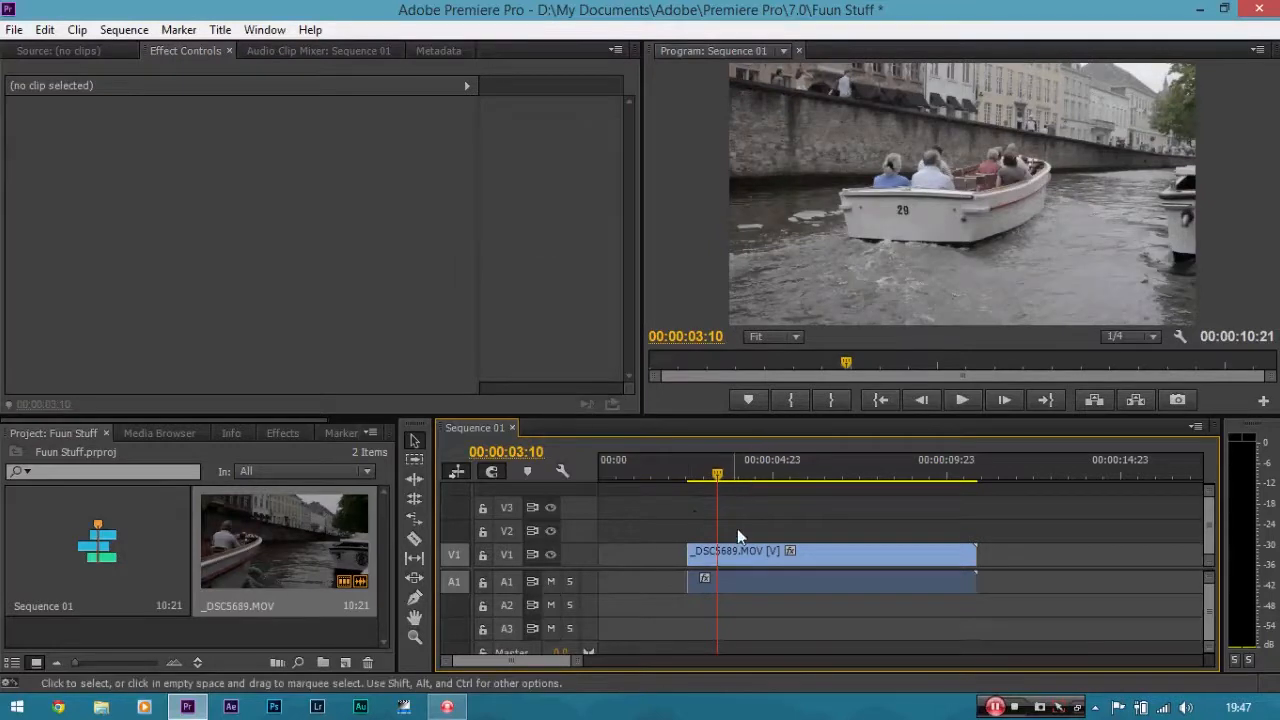
# Move the remaining clip segment back to the start of the sequence.
pyautogui.moveTo(723, 476)
pyautogui.mouseDown()
pyautogui.moveTo(626, 467)
pyautogui.moveTo(721, 474)
pyautogui.mouseUp()
pyautogui.moveTo(761, 551); pyautogui.dragTo(660, 562)
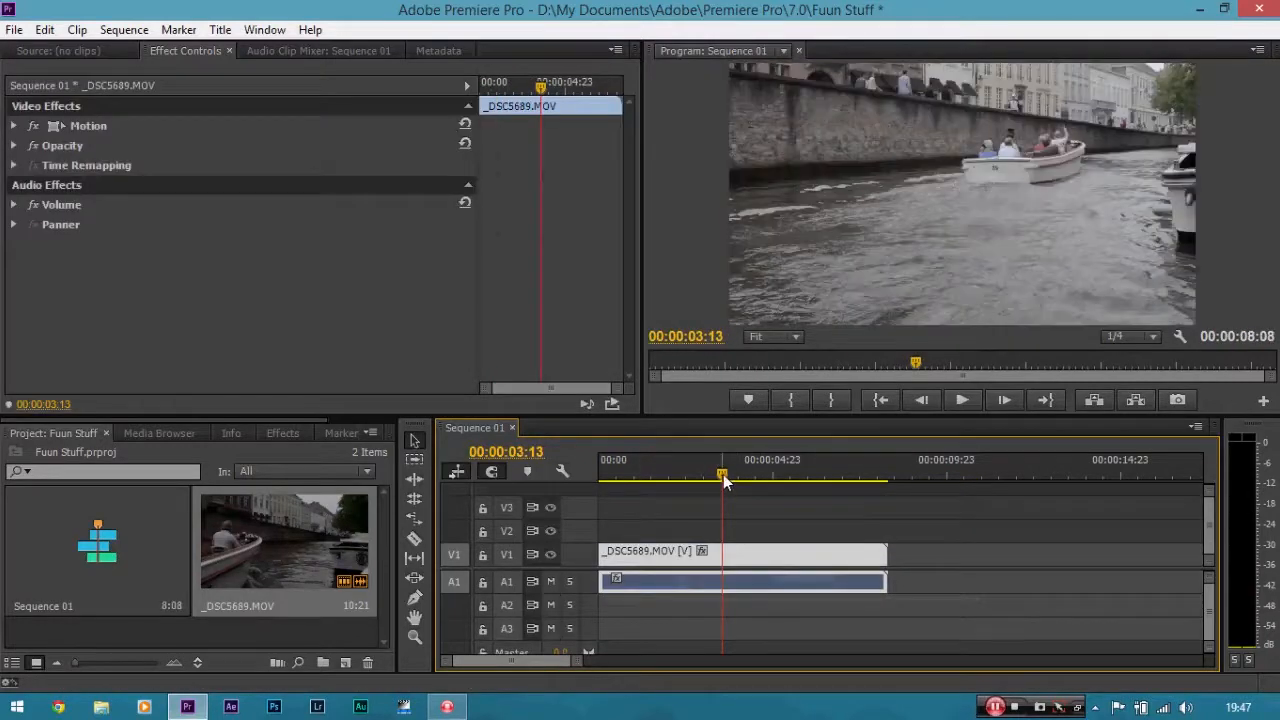
# Trim the clip's end back to the playhead at 00:00:06:06.
pyautogui.moveTo(726, 478); pyautogui.dragTo(814, 490)
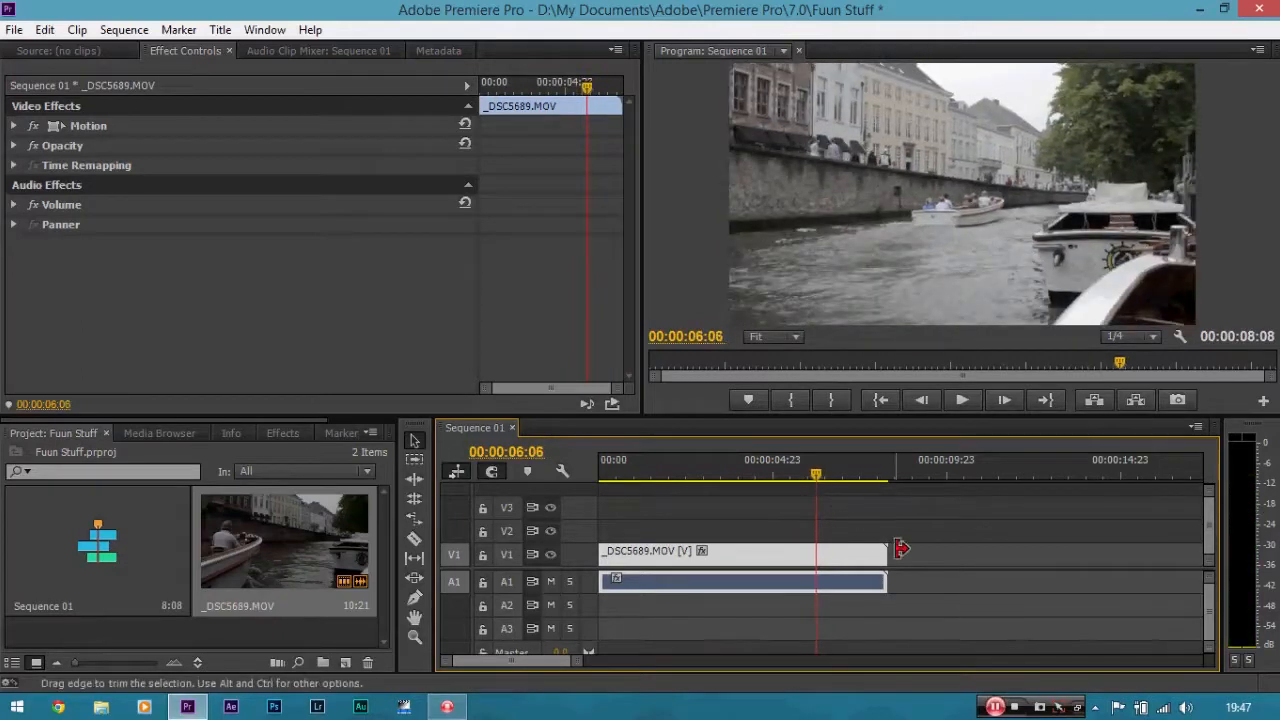
pyautogui.moveTo(898, 553); pyautogui.dragTo(815, 553)
# Apply the Colorista II effect from the Magic Bullet Colorista folder to the clip.
pyautogui.moveTo(819, 471); pyautogui.dragTo(599, 464)
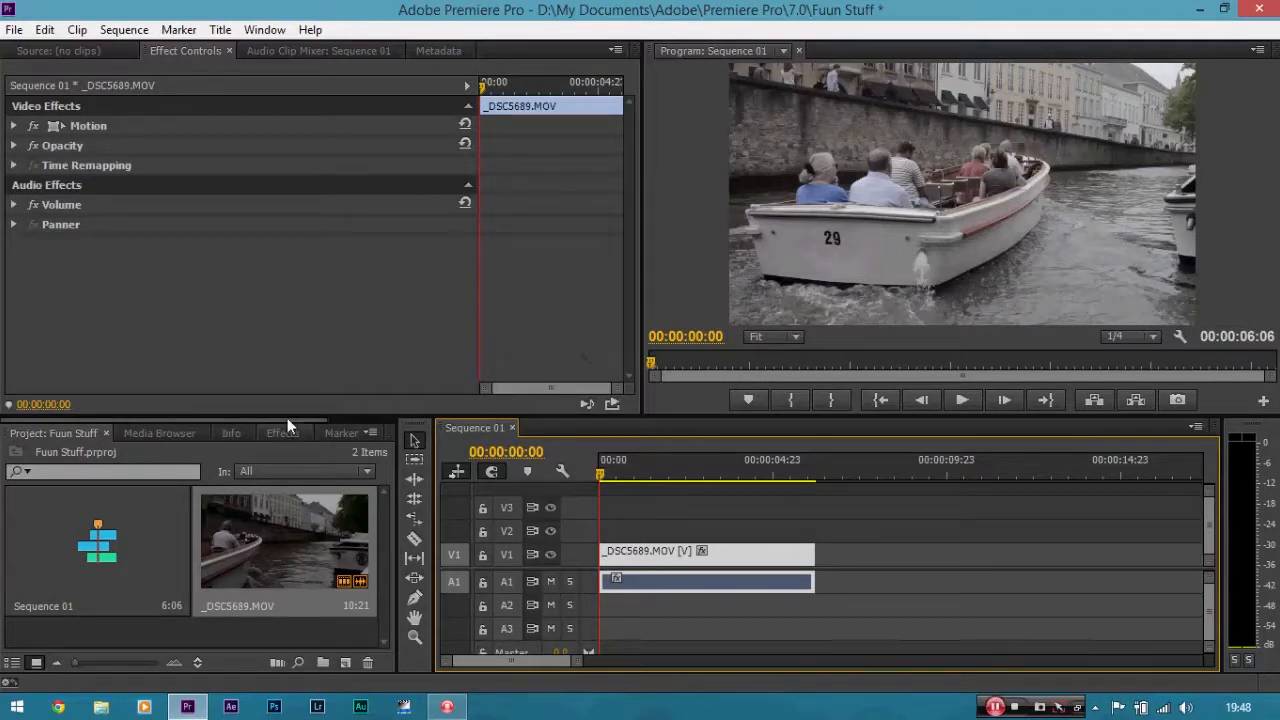
pyautogui.moveTo(287, 419)
pyautogui.mouseDown()
pyautogui.moveTo(359, 431)
pyautogui.moveTo(281, 421)
pyautogui.mouseUp()
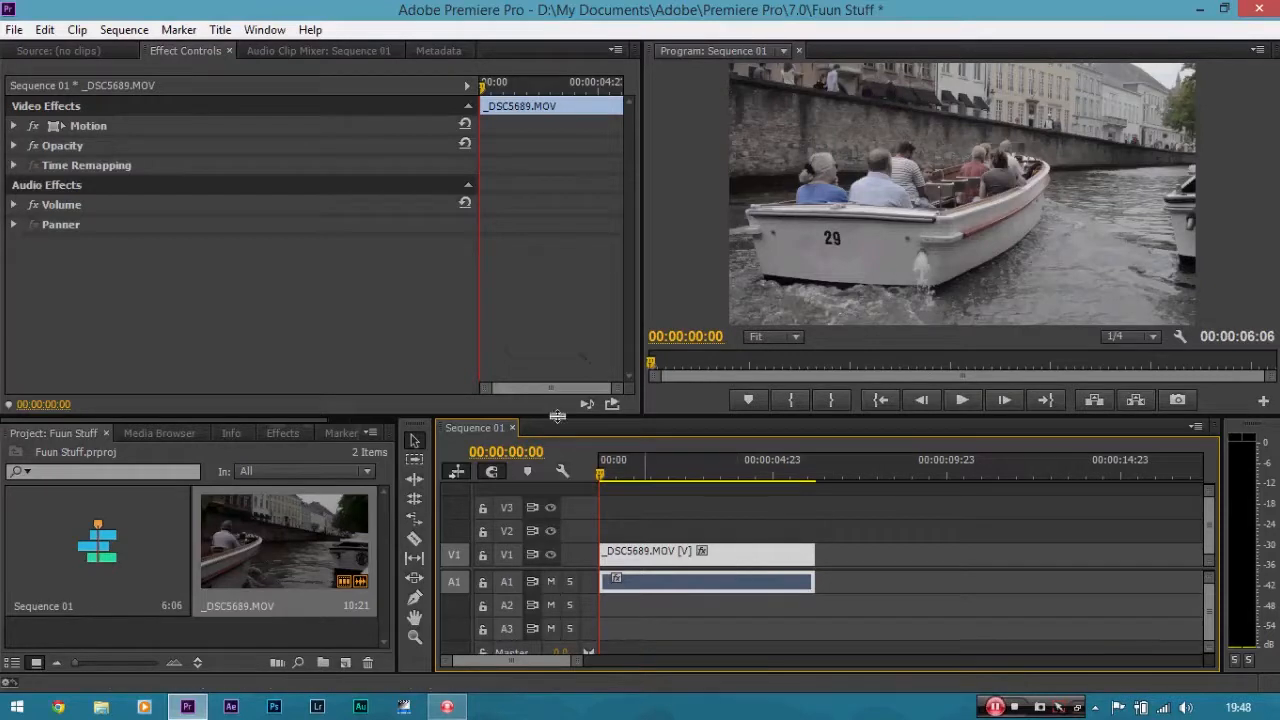
pyautogui.click(278, 433)
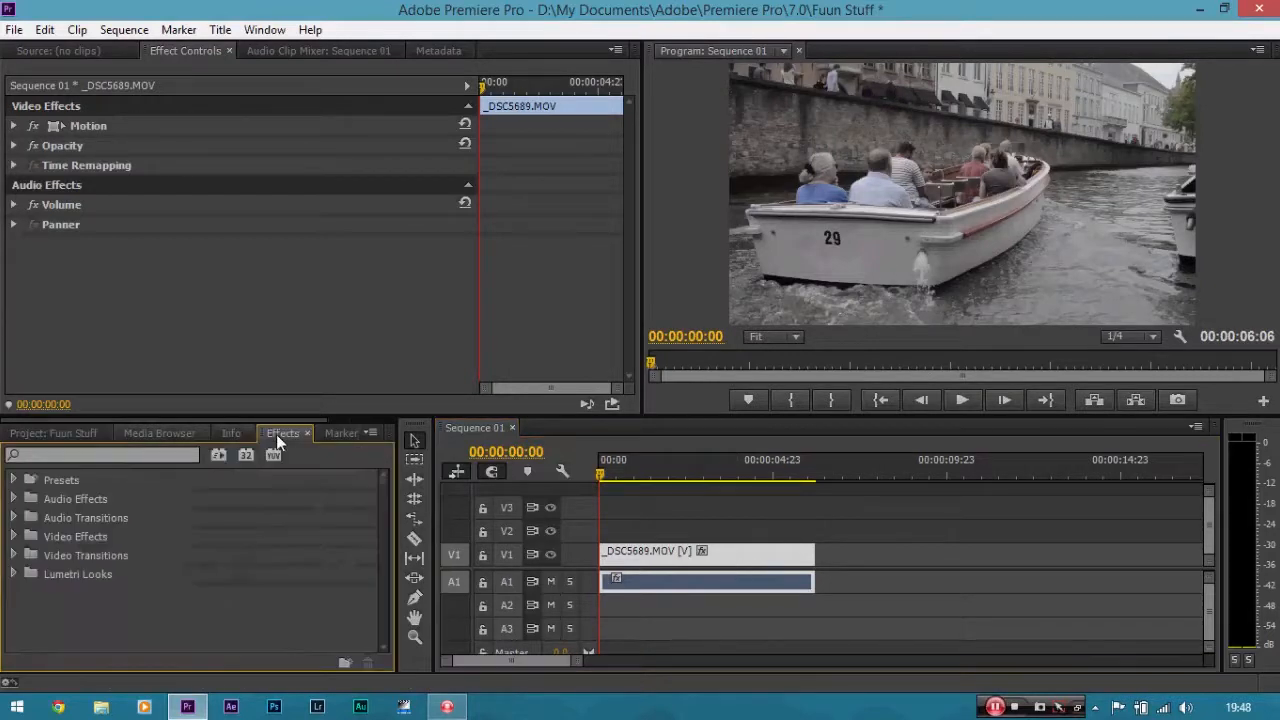
pyautogui.click(14, 537)
pyautogui.moveTo(387, 510); pyautogui.dragTo(381, 563)
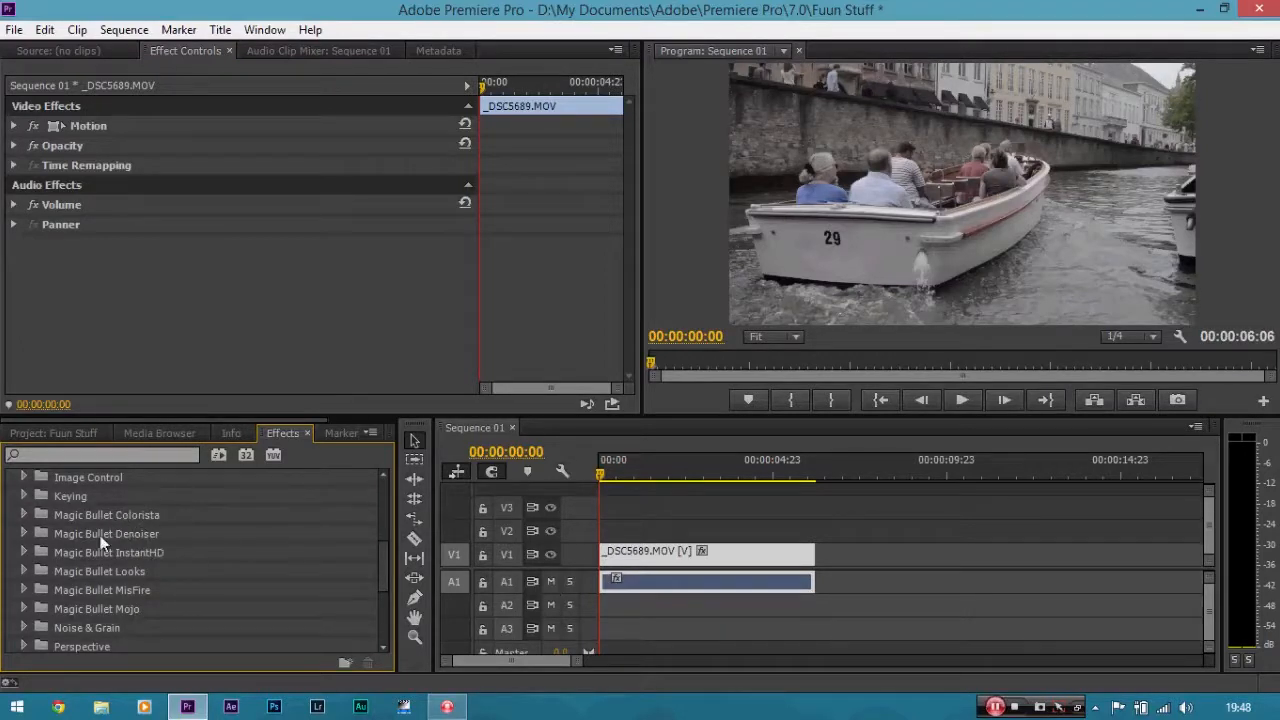
pyautogui.click(27, 514)
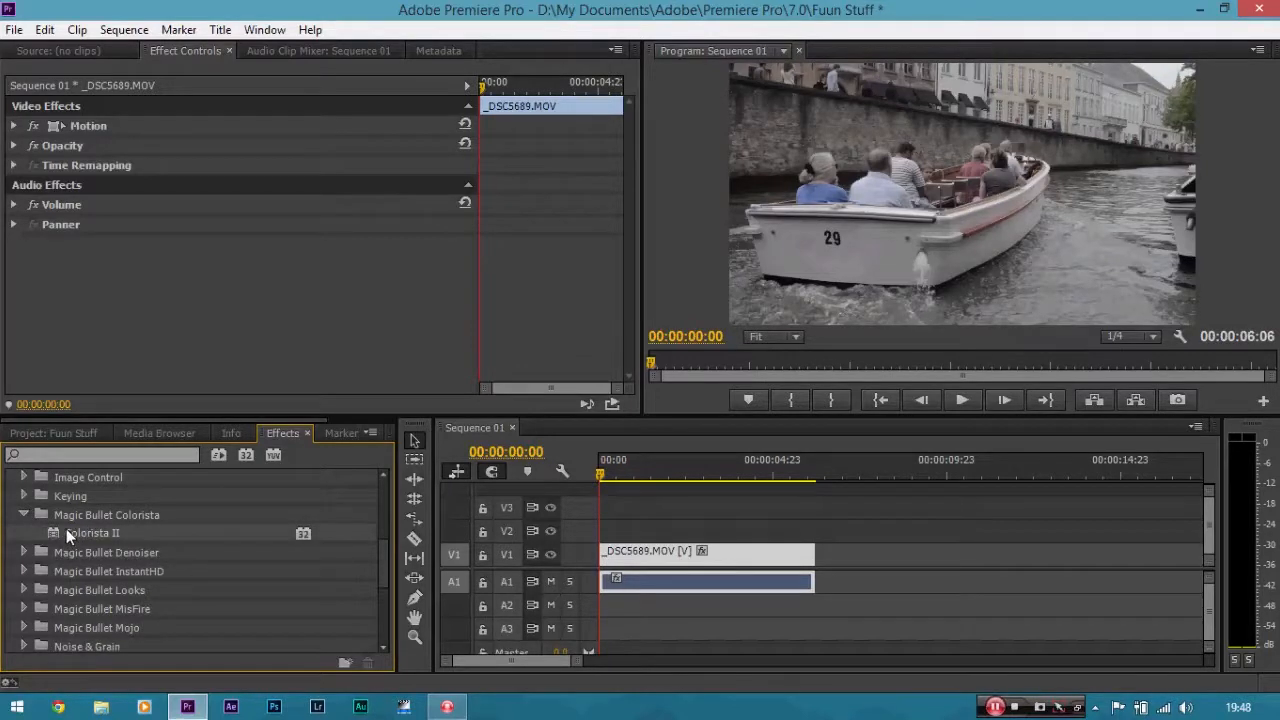
pyautogui.moveTo(383, 503); pyautogui.dragTo(636, 555)
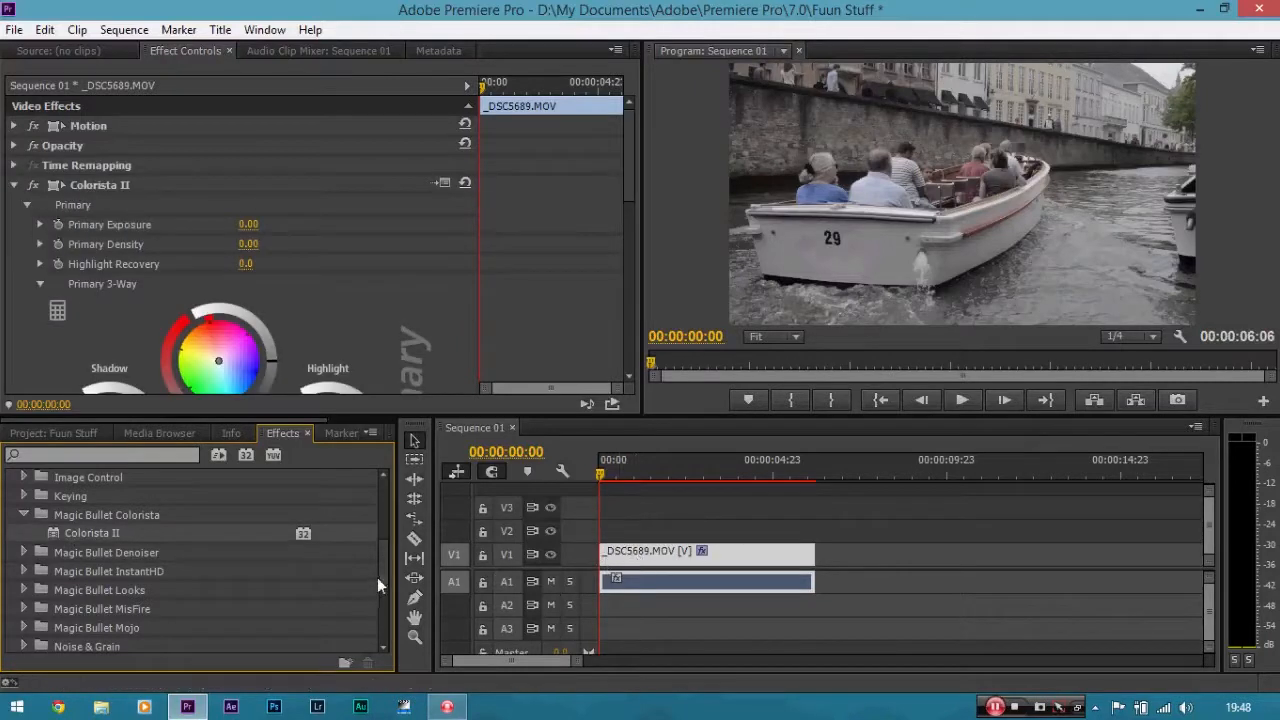
# Browse the effects in the Color Correction folder of Video Effects.
pyautogui.moveTo(382, 577); pyautogui.dragTo(378, 540)
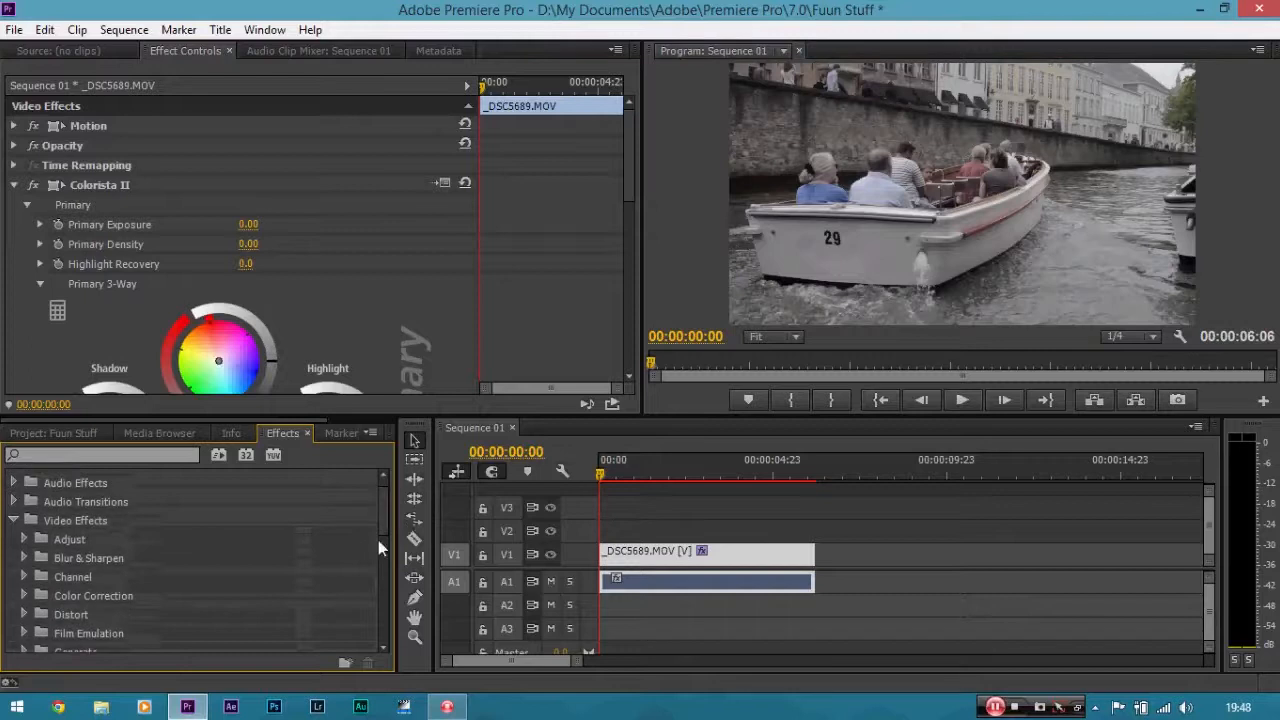
pyautogui.click(25, 595)
pyautogui.scroll(-3, 388, 511)
pyautogui.moveTo(386, 513); pyautogui.dragTo(386, 528)
pyautogui.moveTo(163, 562); pyautogui.dragTo(209, 568)
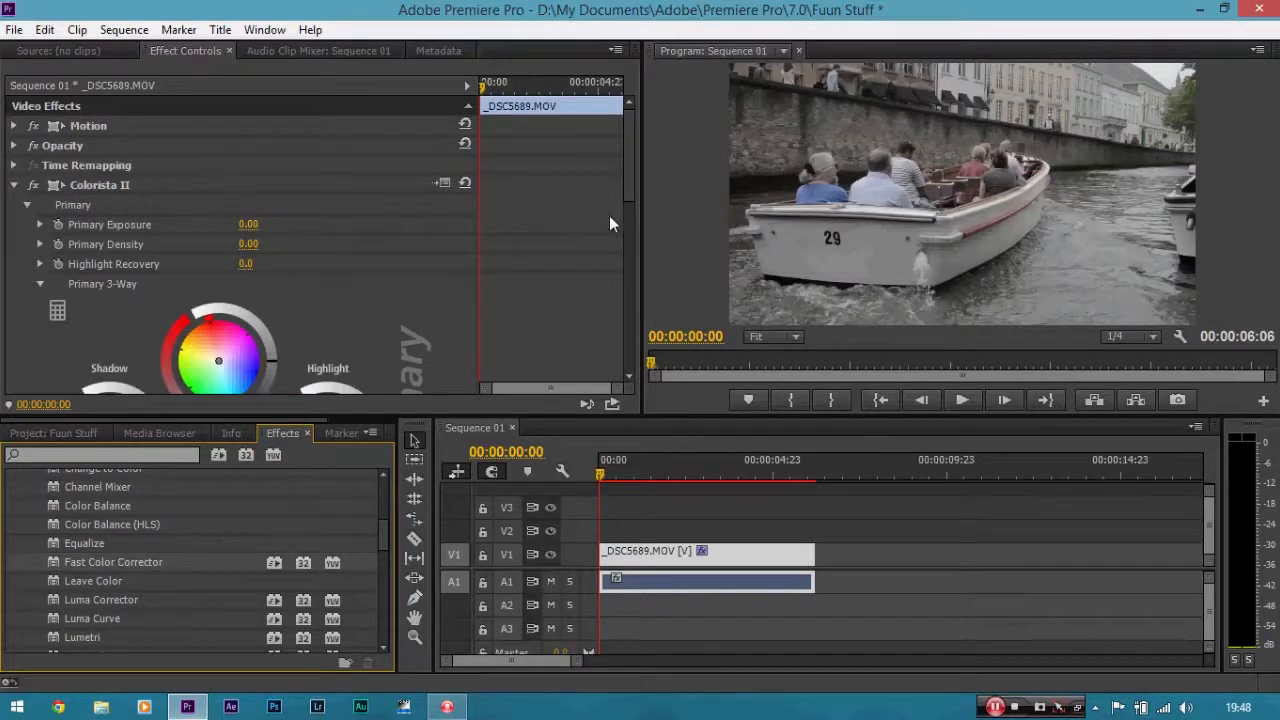
# Shift Colorista II's shadow and midtone color wheels to warm the image.
pyautogui.moveTo(626, 154); pyautogui.dragTo(636, 209)
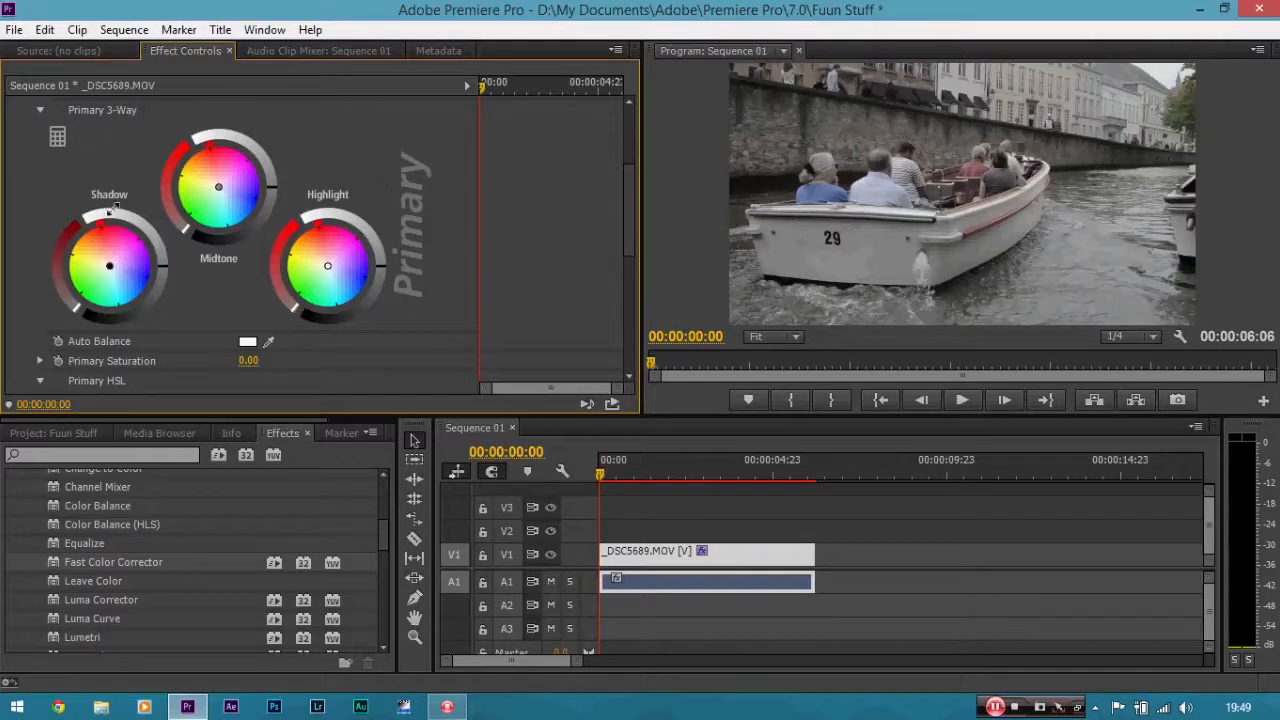
pyautogui.moveTo(110, 266); pyautogui.dragTo(125, 277)
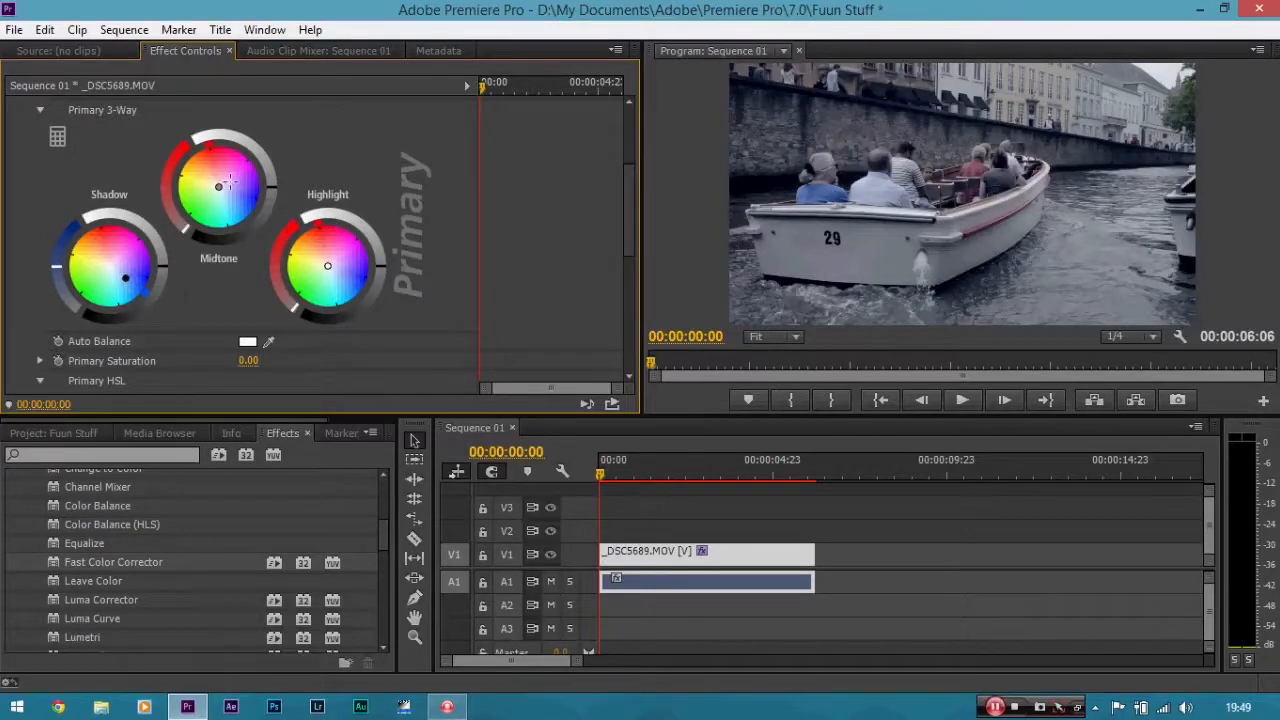
pyautogui.moveTo(218, 186); pyautogui.dragTo(203, 168)
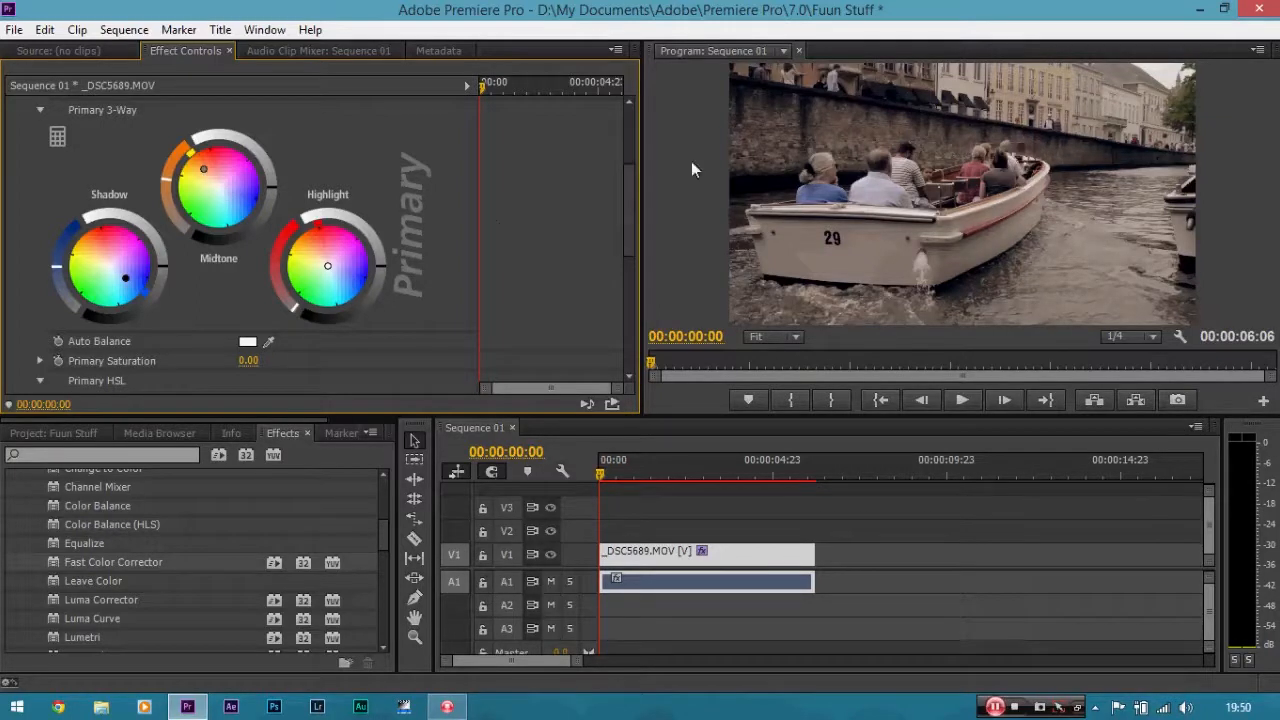
# Set Colorista II's Primary Saturation to 100.00.
pyautogui.moveTo(627, 198); pyautogui.dragTo(629, 214)
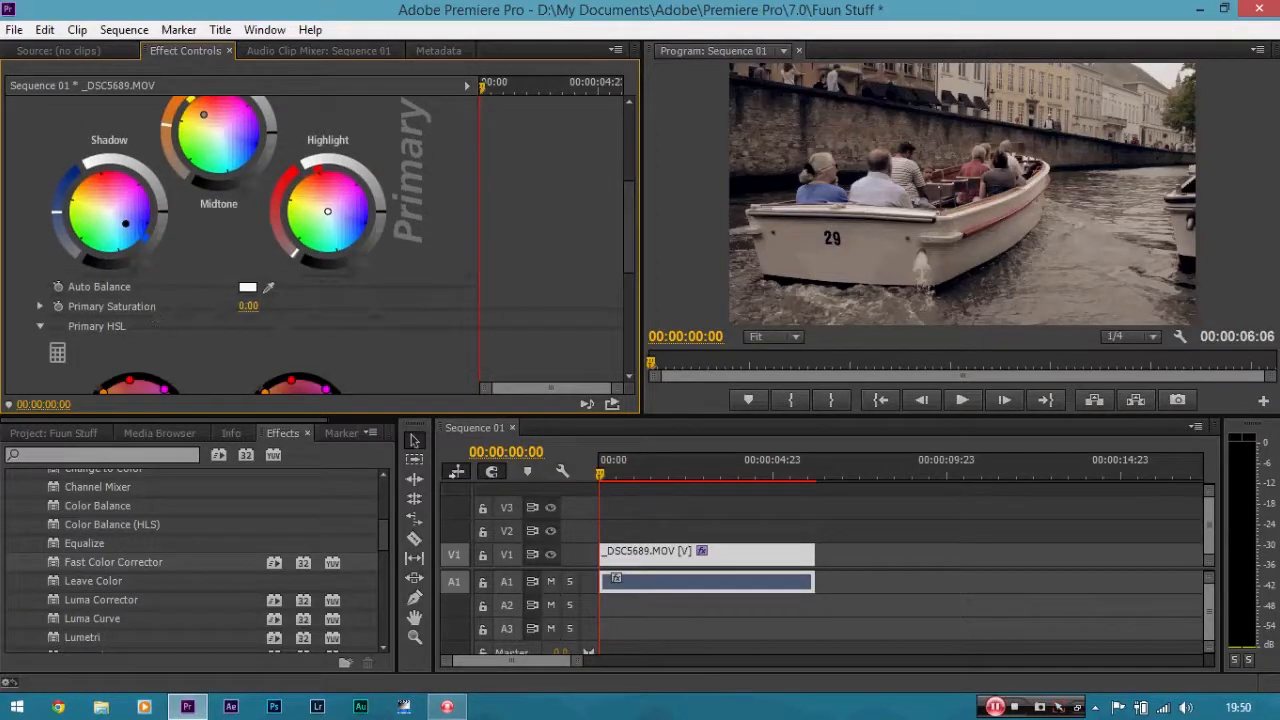
pyautogui.moveTo(248, 306); pyautogui.dragTo(528, 313)
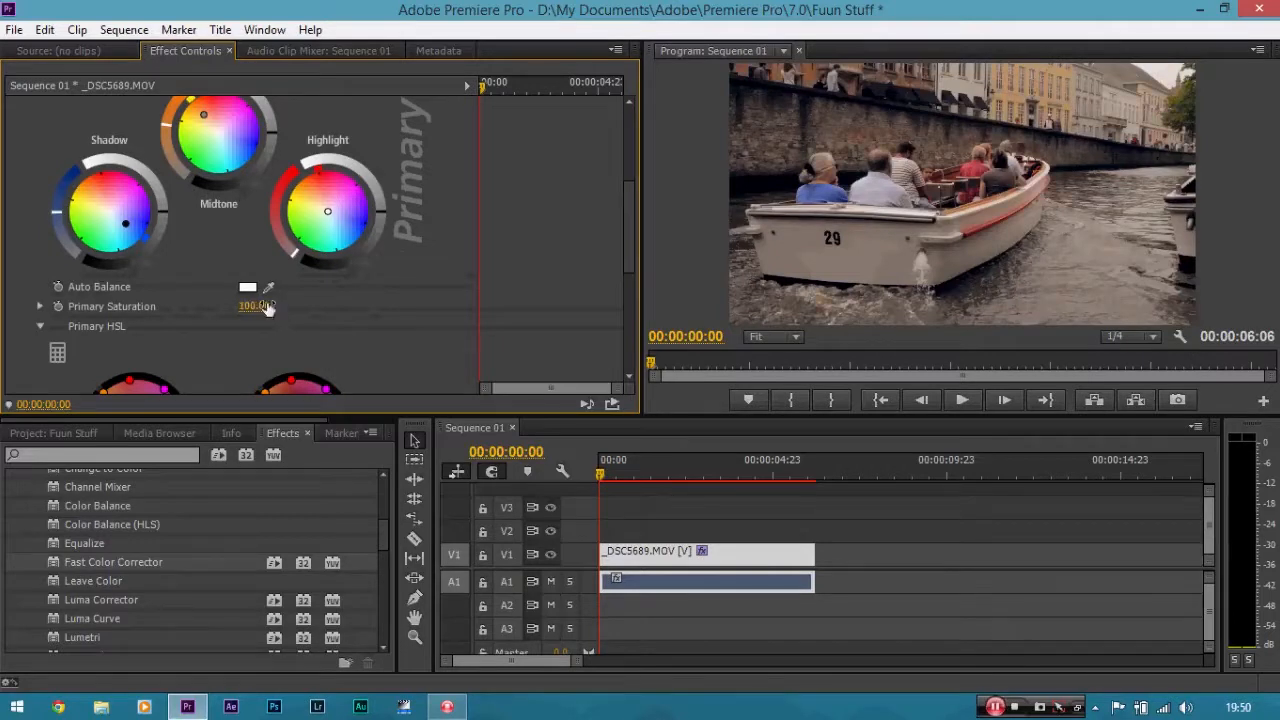
pyautogui.moveTo(628, 247); pyautogui.dragTo(627, 223)
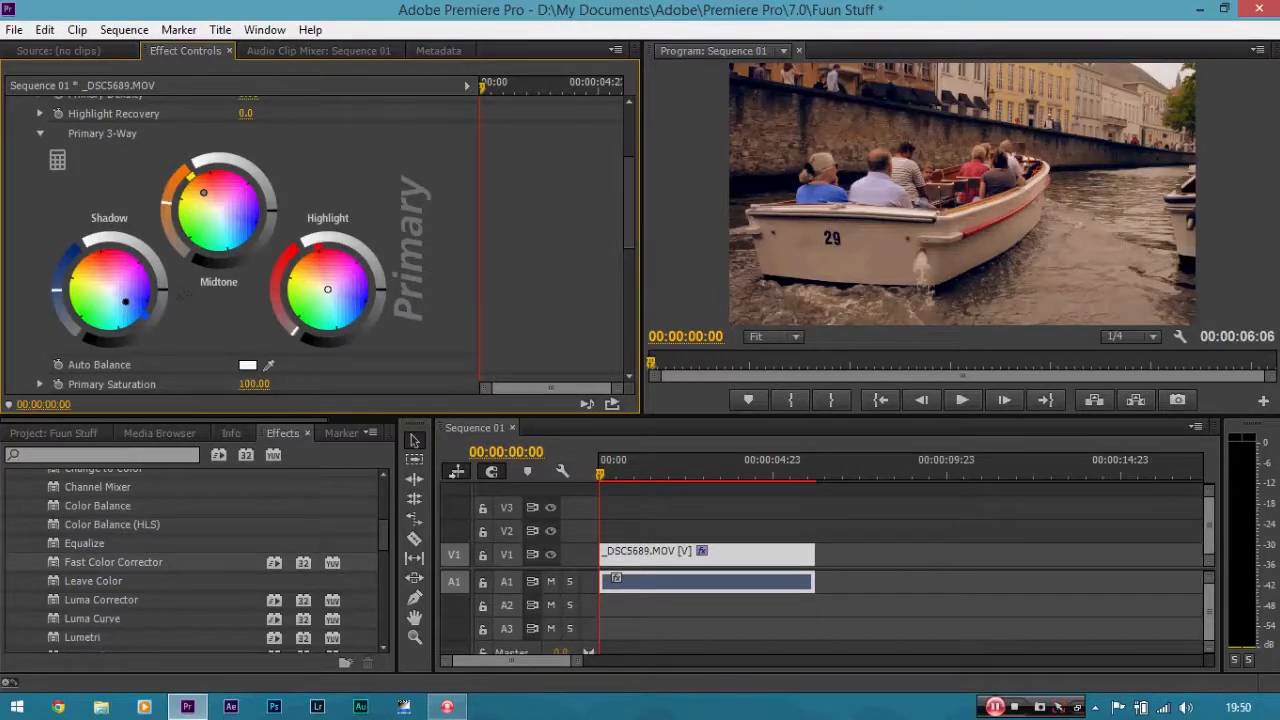
# Adjust the shadow, midtone and highlight level rings of the Primary 3-Way wheels.
pyautogui.moveTo(162, 290); pyautogui.dragTo(162, 298)
pyautogui.moveTo(271, 222); pyautogui.dragTo(268, 234)
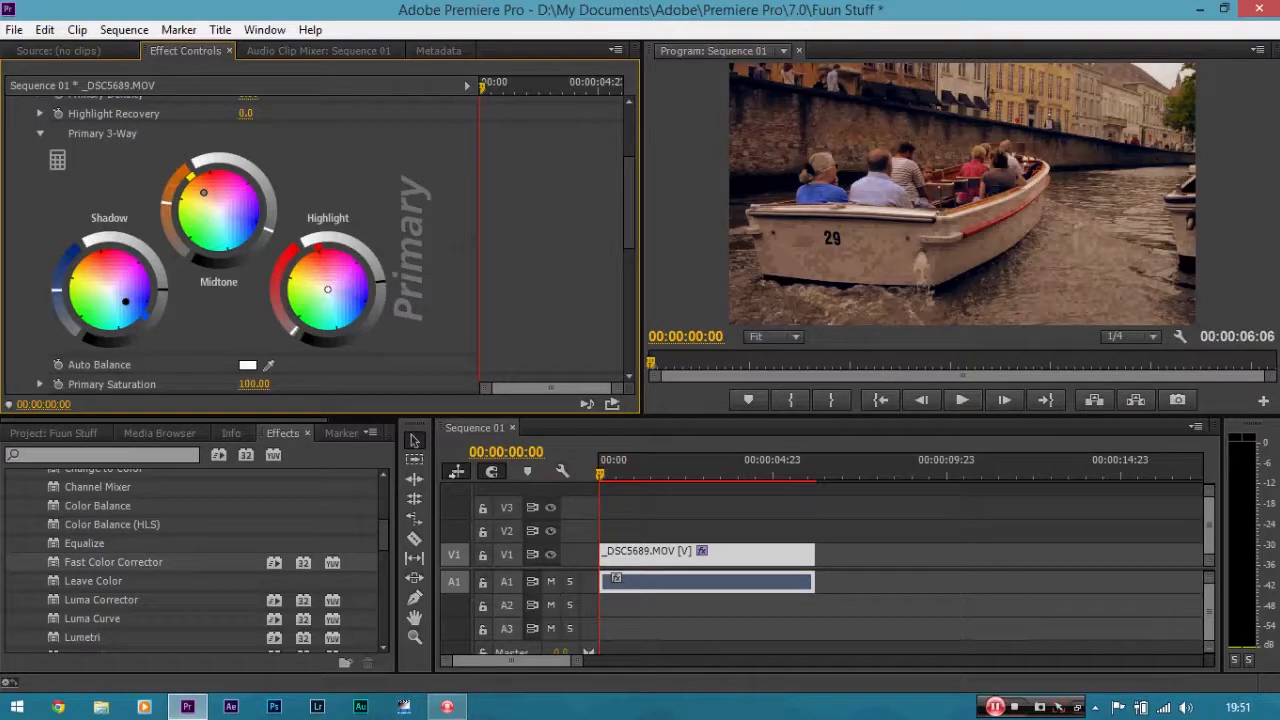
pyautogui.moveTo(380, 283); pyautogui.dragTo(376, 264)
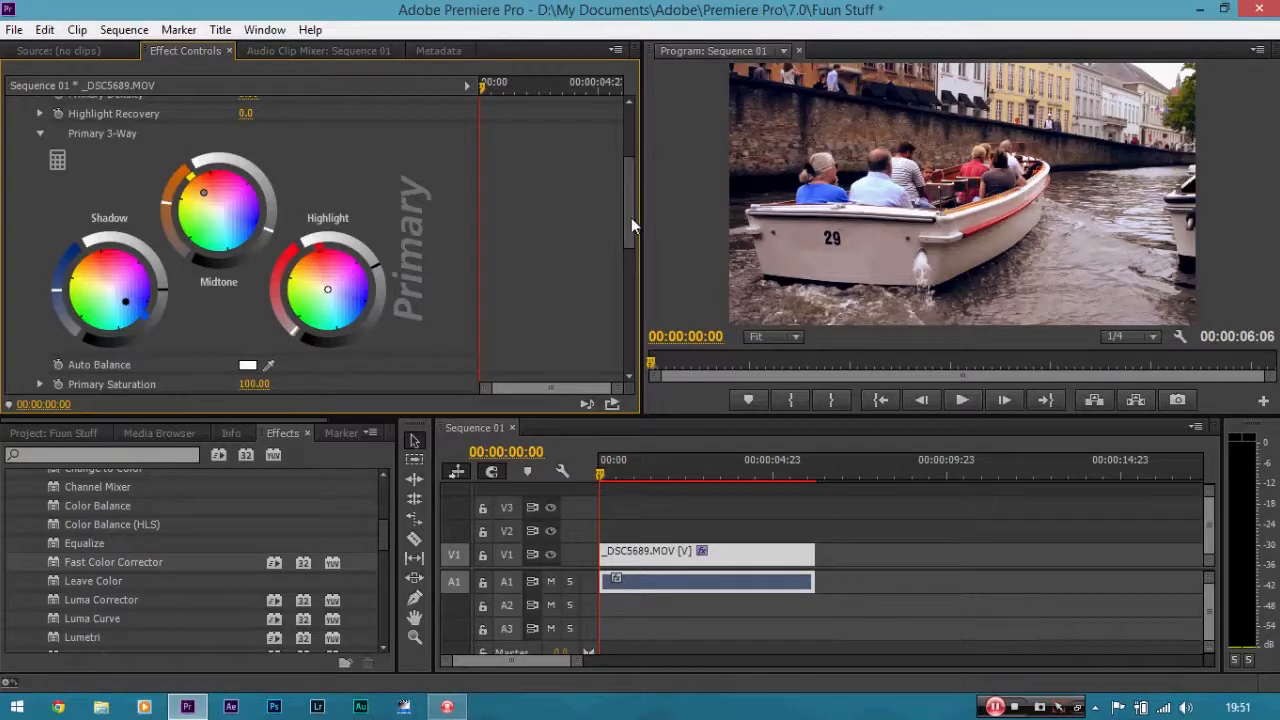
# Toggle the Colorista II effect off and back on to compare before and after.
pyautogui.moveTo(631, 217); pyautogui.dragTo(633, 165)
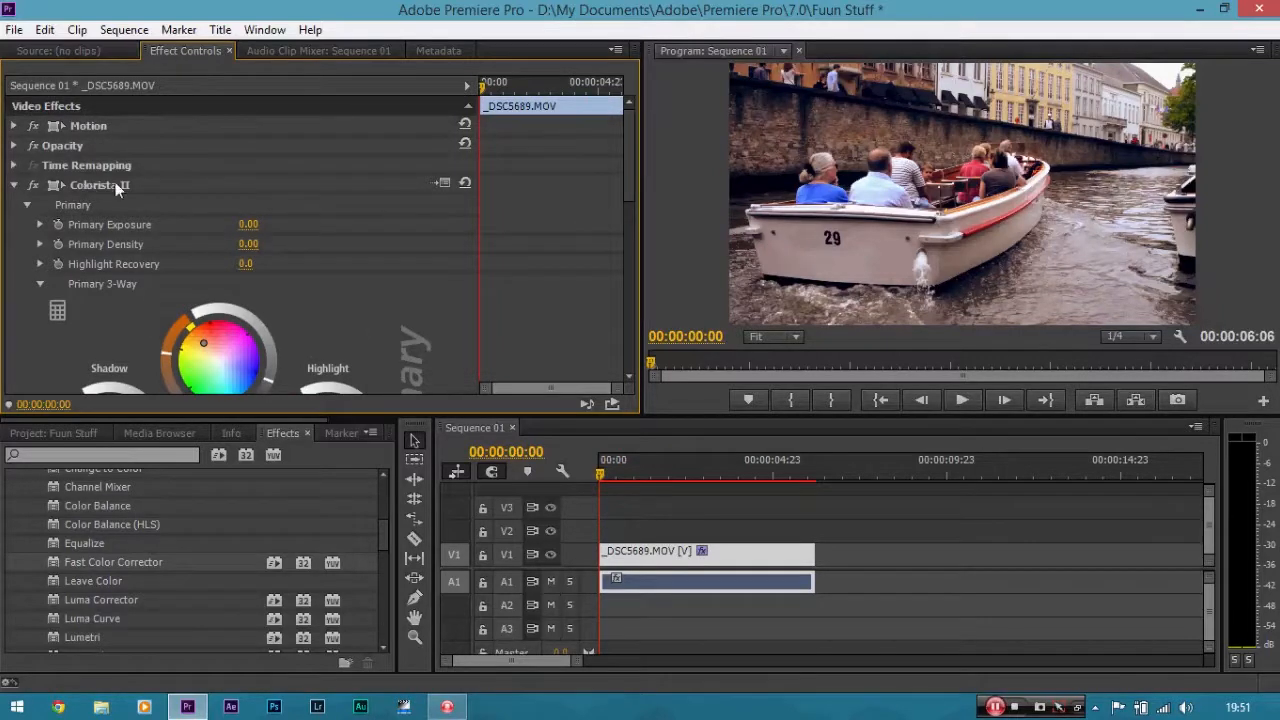
pyautogui.click(32, 187)
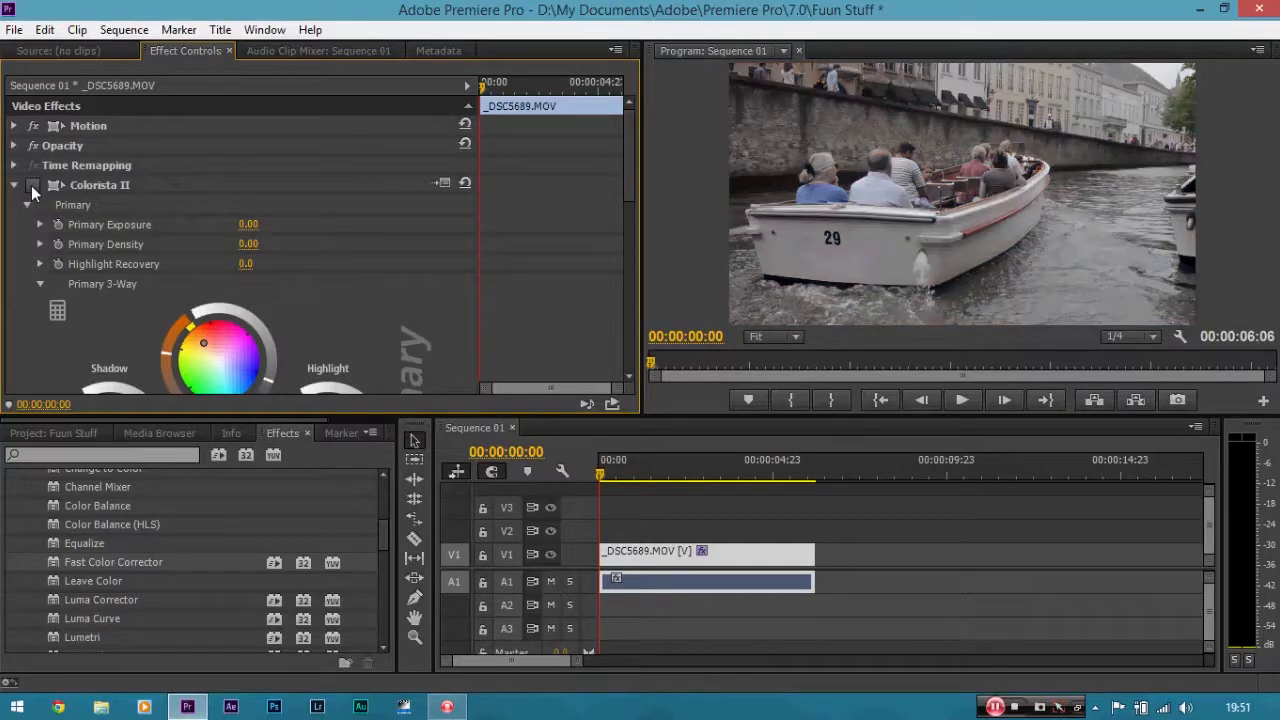
pyautogui.click(32, 187)
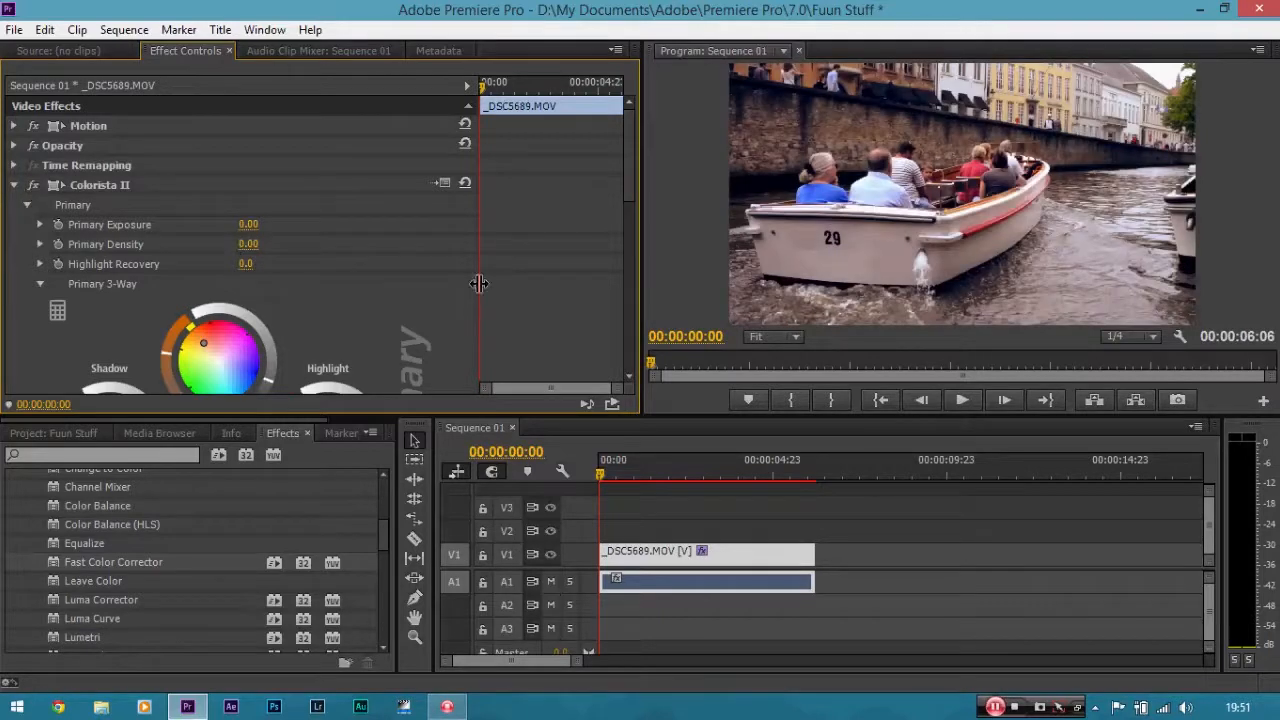
# Set the program monitor zoom level to 150%.
pyautogui.moveTo(637, 173); pyautogui.dragTo(629, 120)
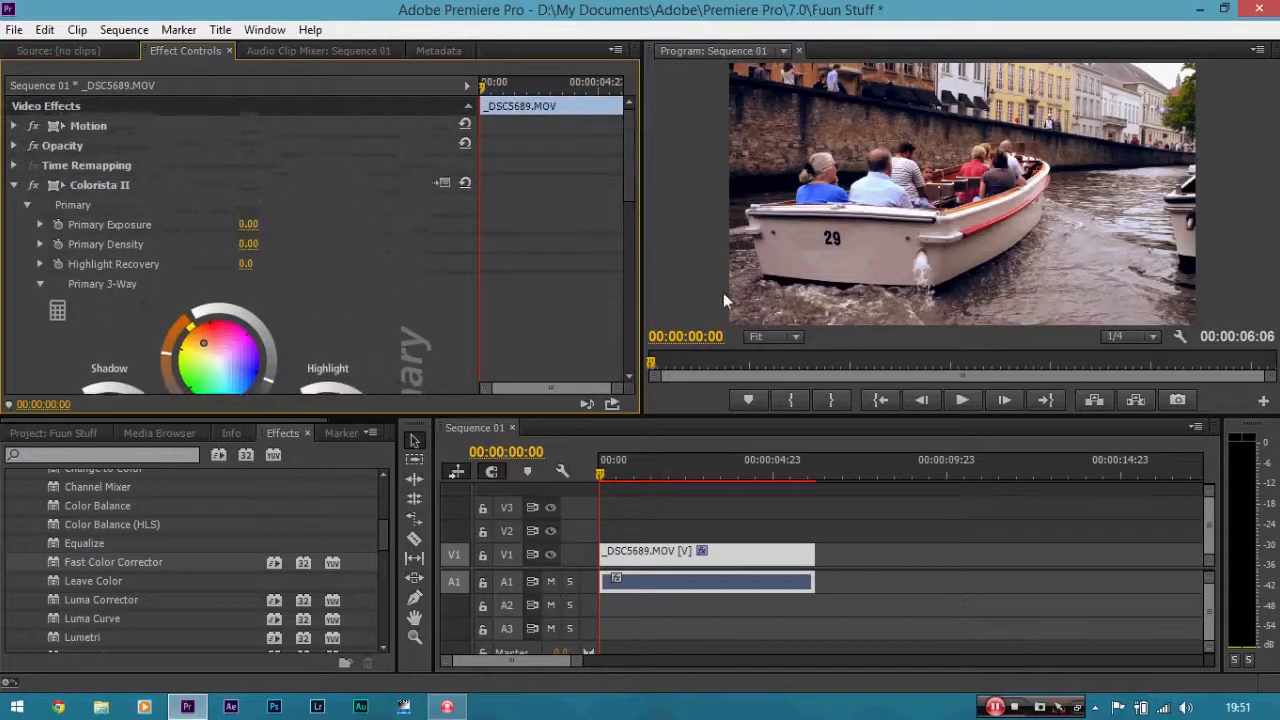
pyautogui.click(790, 337)
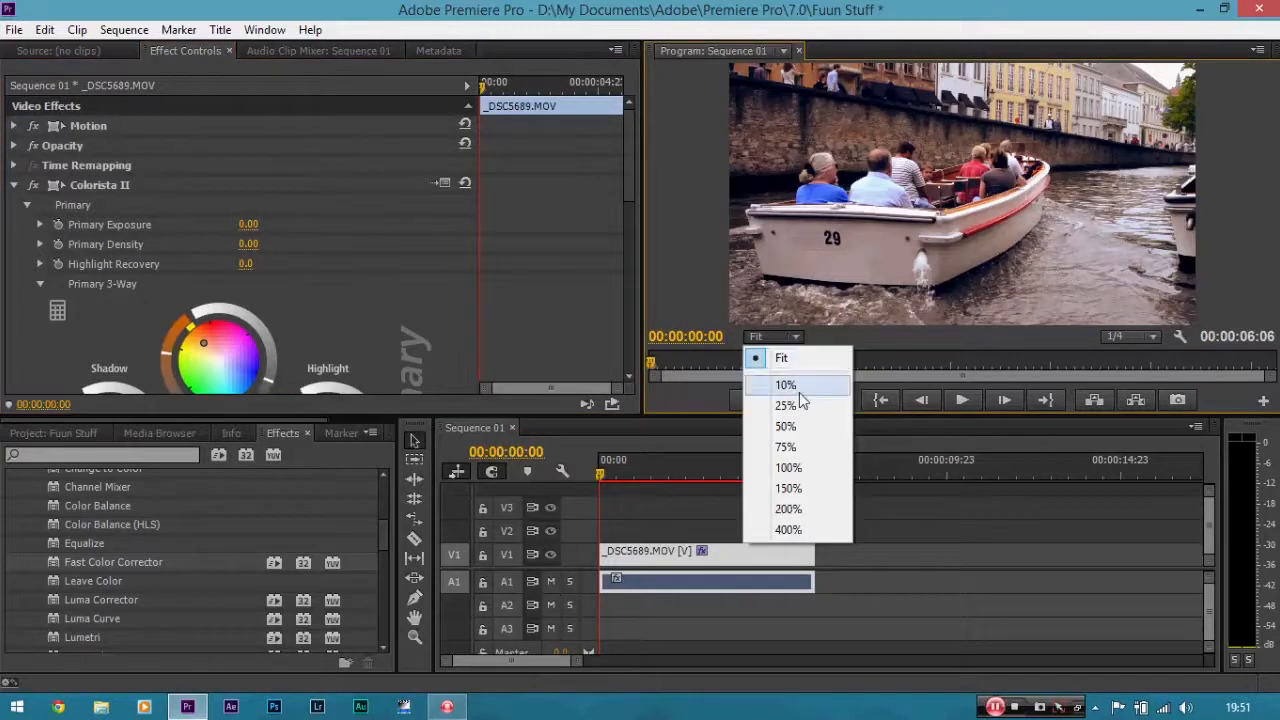
pyautogui.click(795, 490)
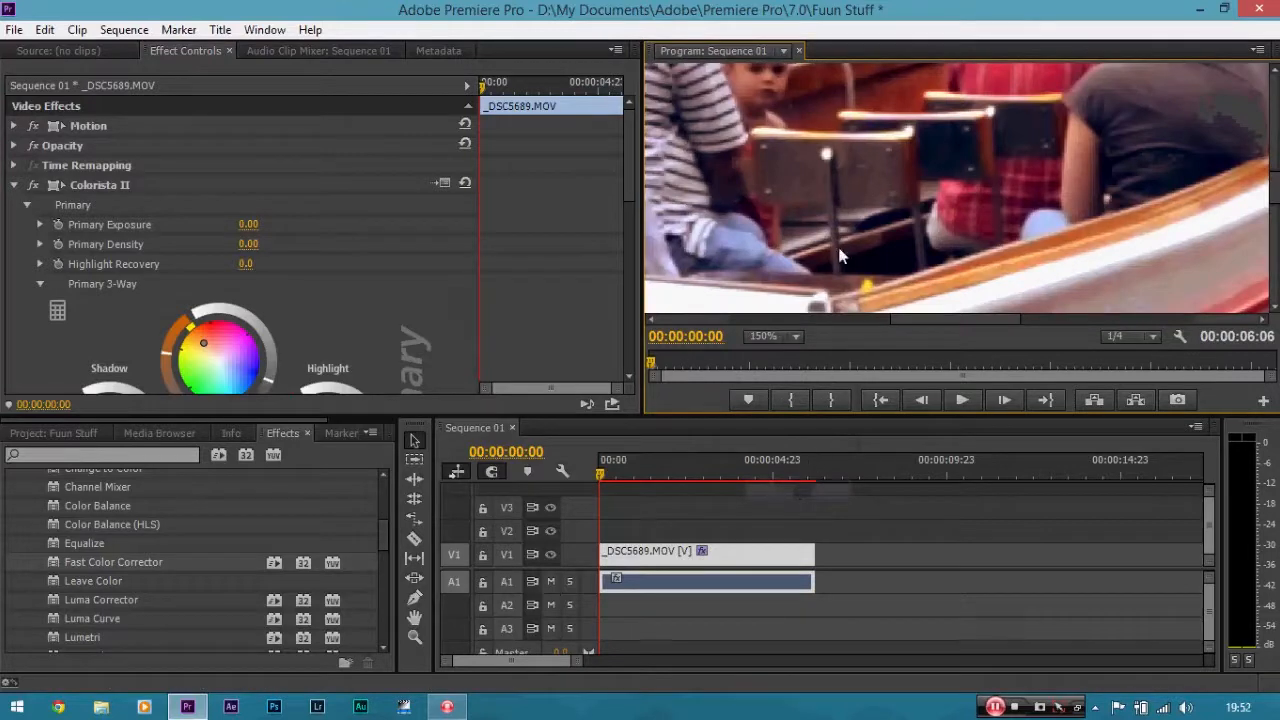
# Pan the zoomed program view with the Hand tool and toggle Colorista II off to compare.
pyautogui.press('h')
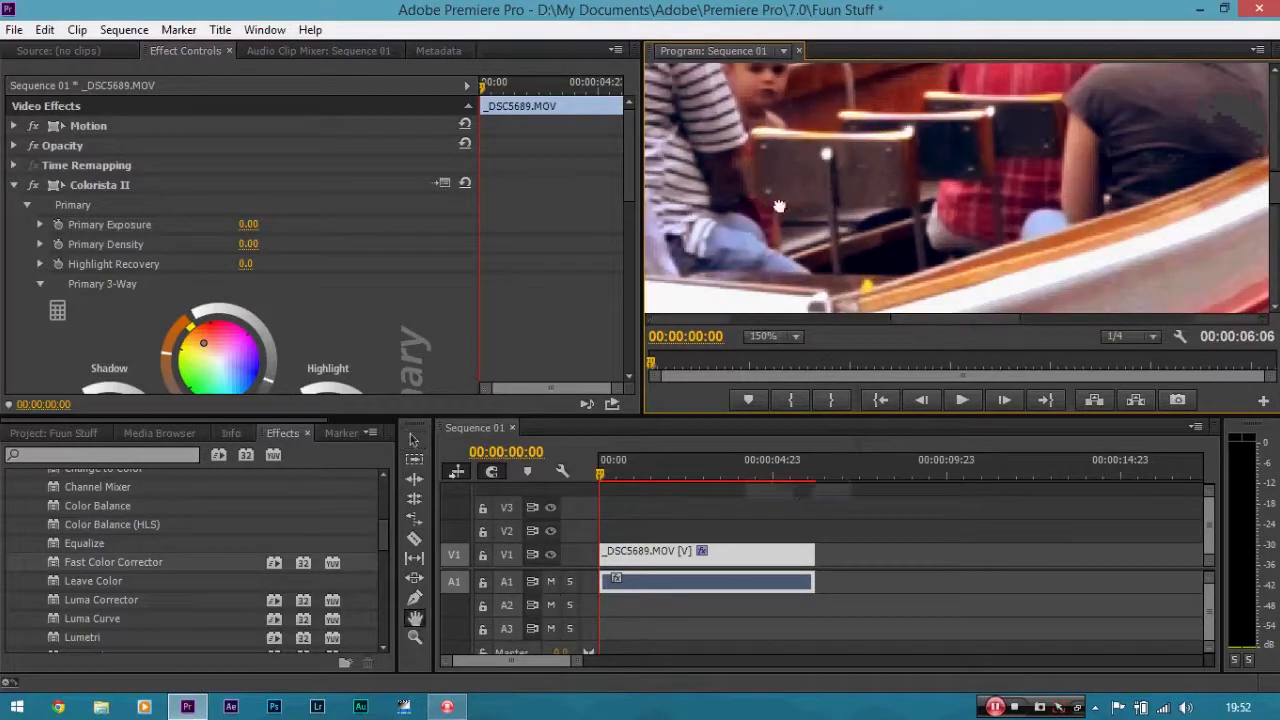
pyautogui.moveTo(780, 209); pyautogui.dragTo(891, 169)
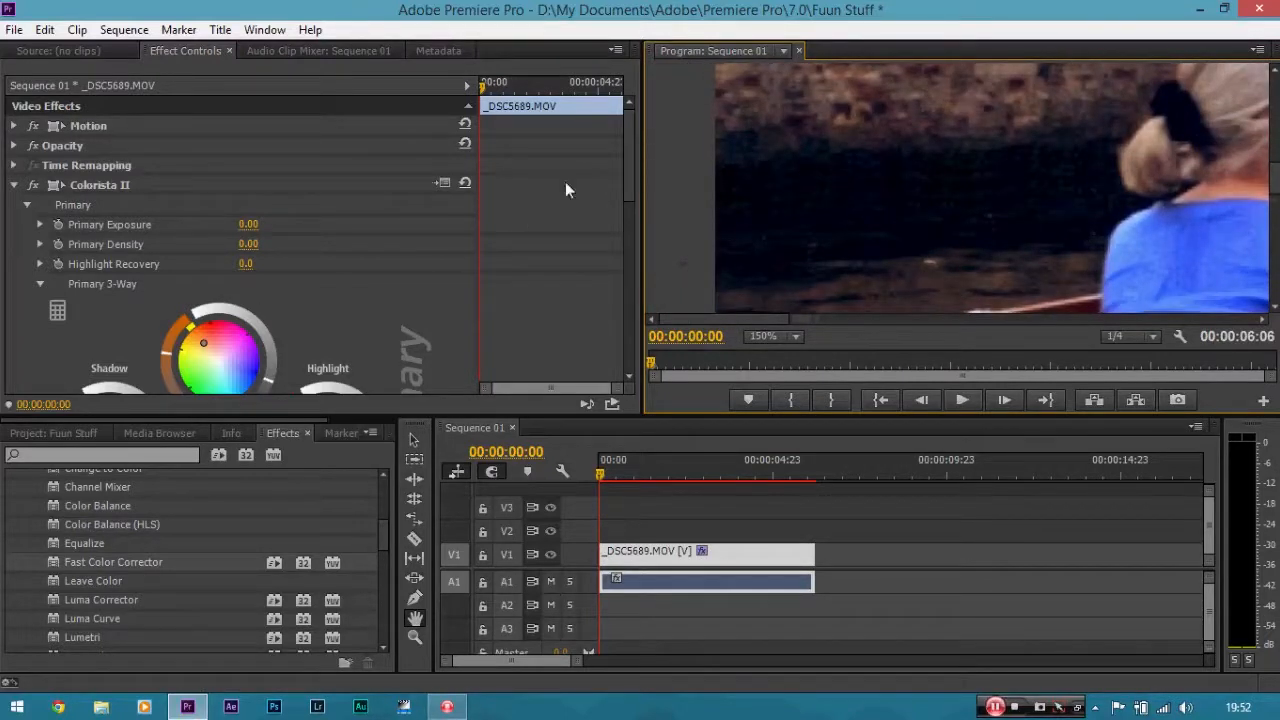
pyautogui.moveTo(629, 160); pyautogui.dragTo(540, 163)
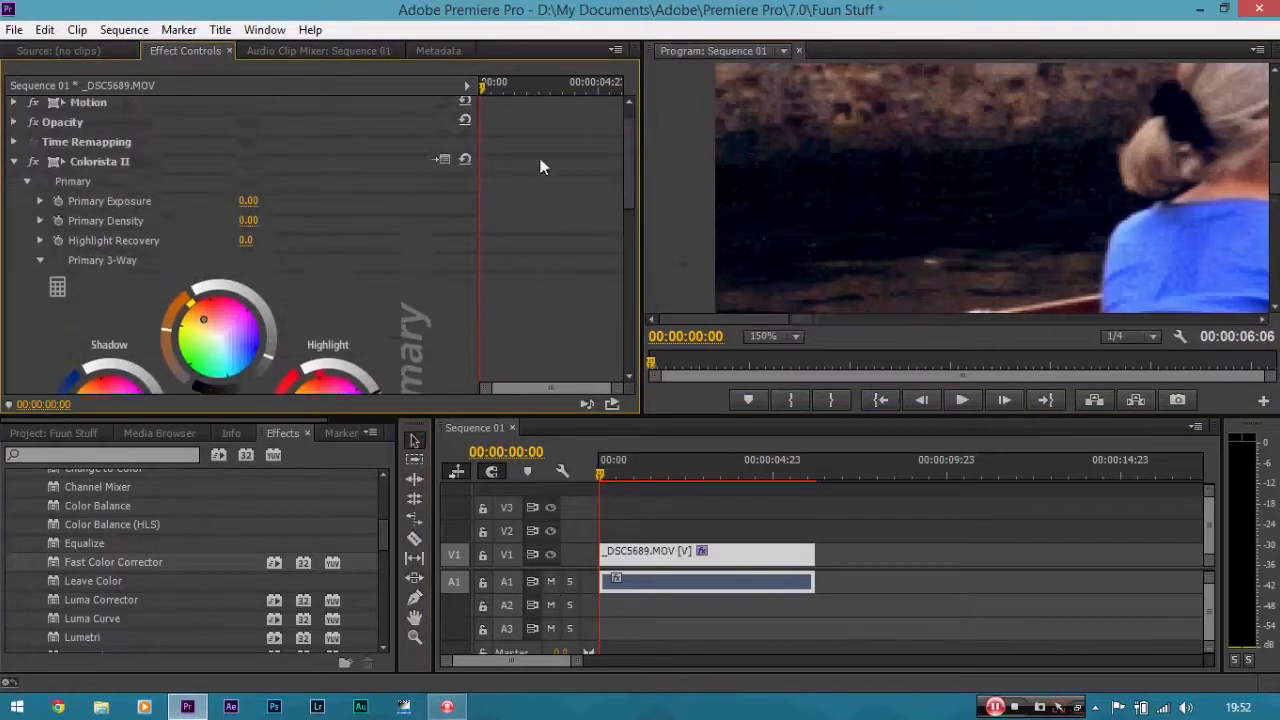
pyautogui.click(33, 161)
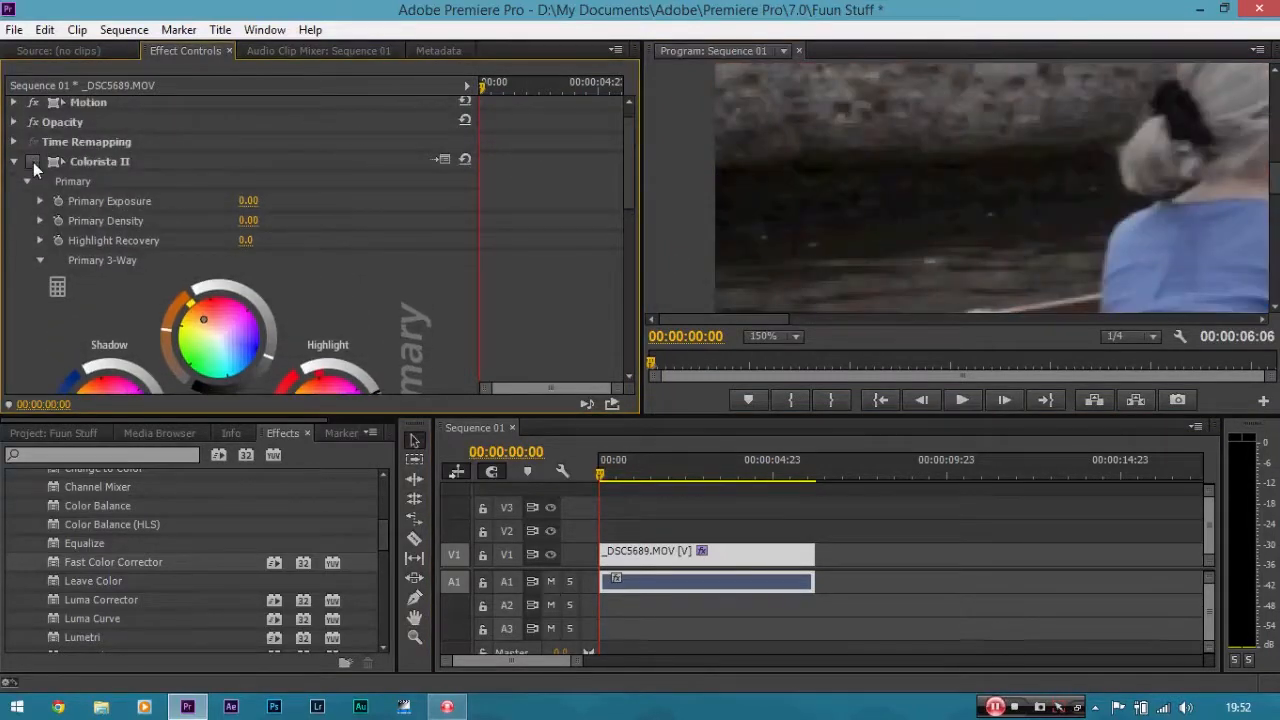
# Toggle the Colorista II effect off and on to compare the graded and ungraded frame.
pyautogui.click(33, 161)
pyautogui.click(33, 161)
pyautogui.click(33, 162)
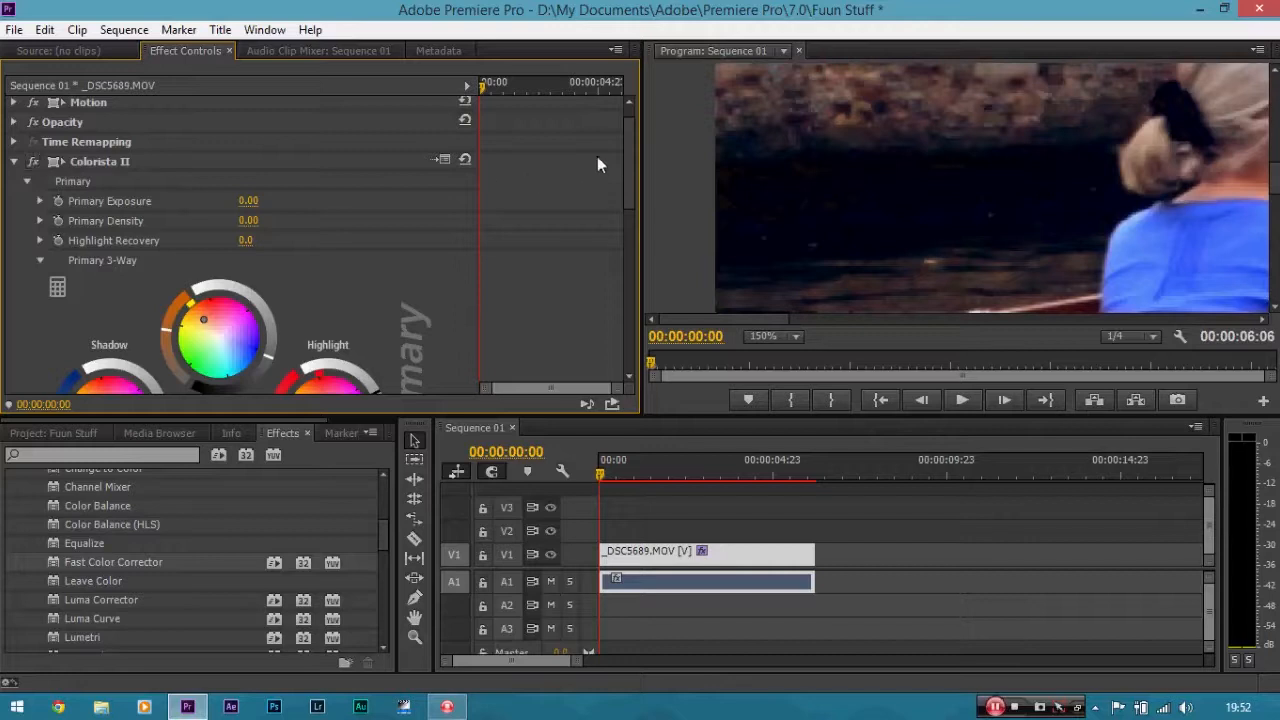
pyautogui.moveTo(630, 154); pyautogui.dragTo(626, 189)
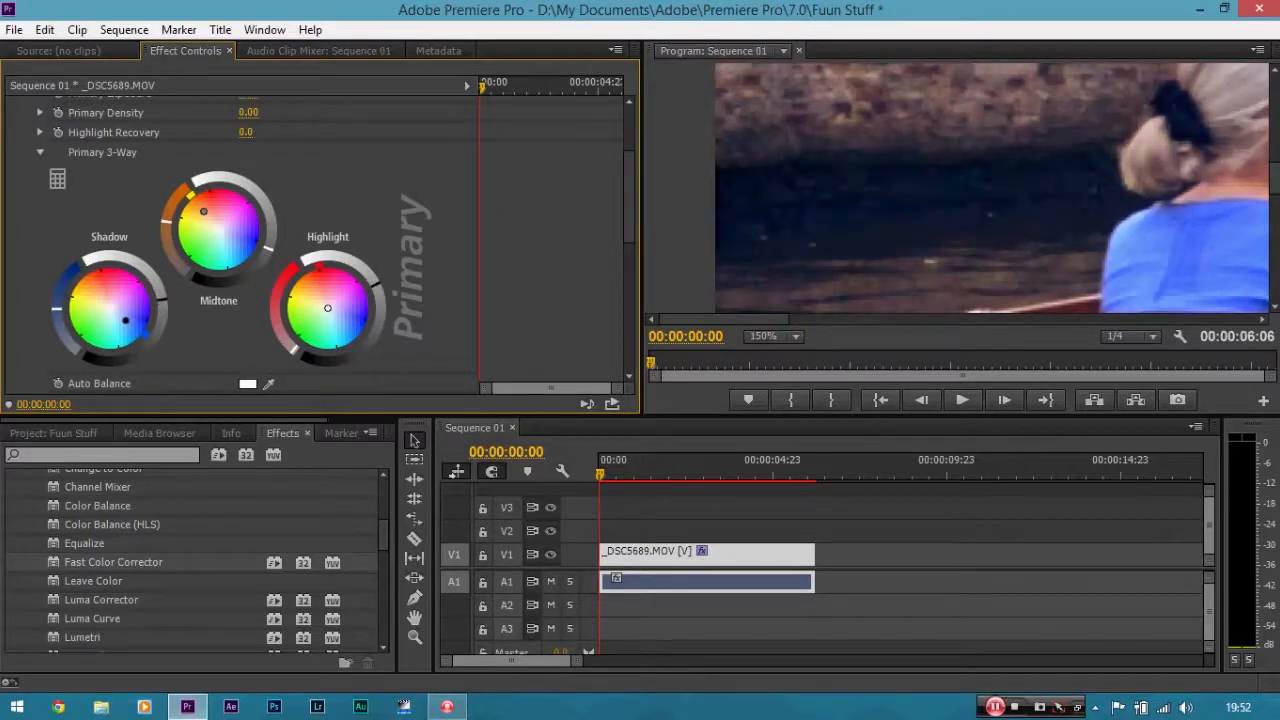
pyautogui.scroll(3, 111, 214)
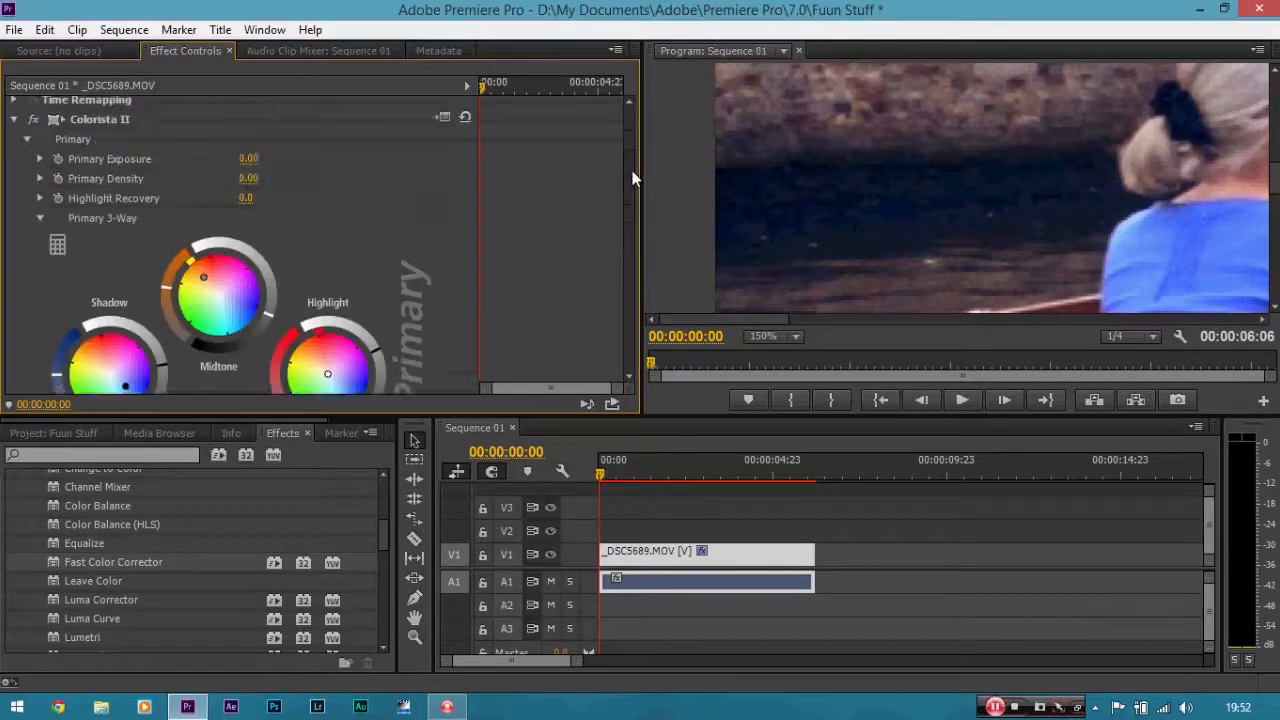
# Set the program monitor zoom to Fit and toggle Colorista II off and on to compare the full frame.
pyautogui.click(33, 186)
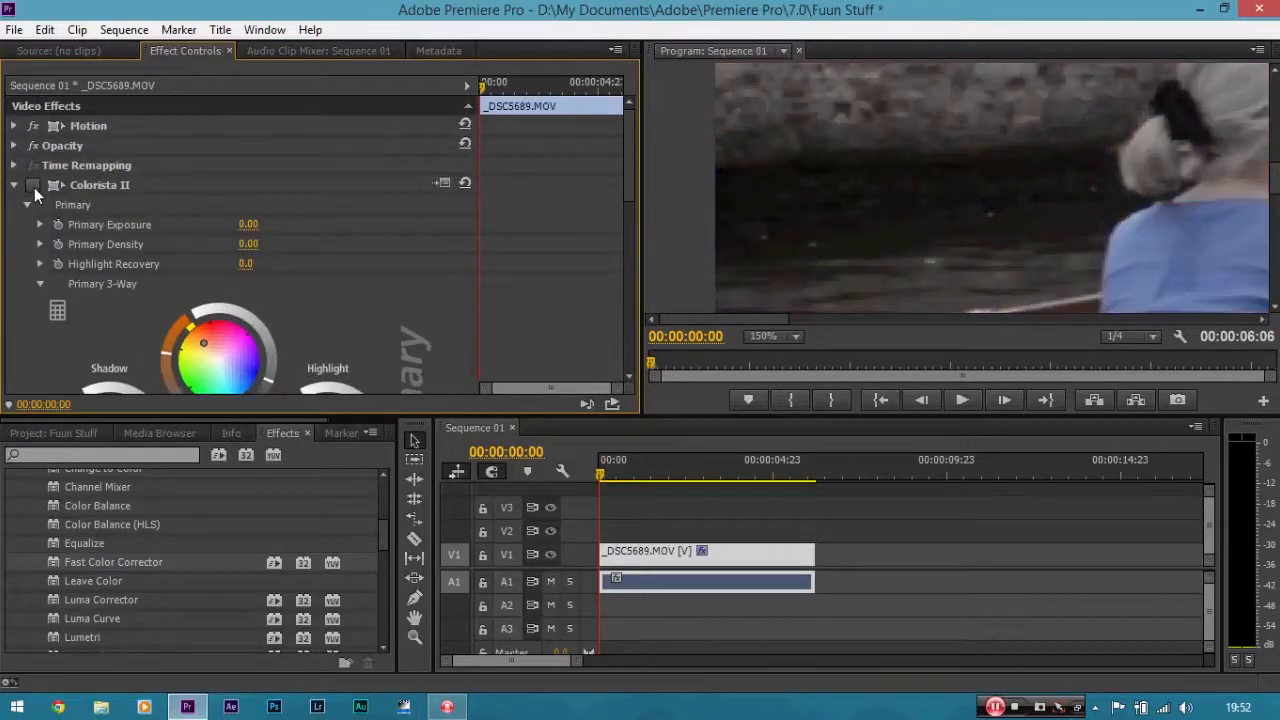
pyautogui.click(33, 186)
pyautogui.click(33, 186)
pyautogui.click(789, 337)
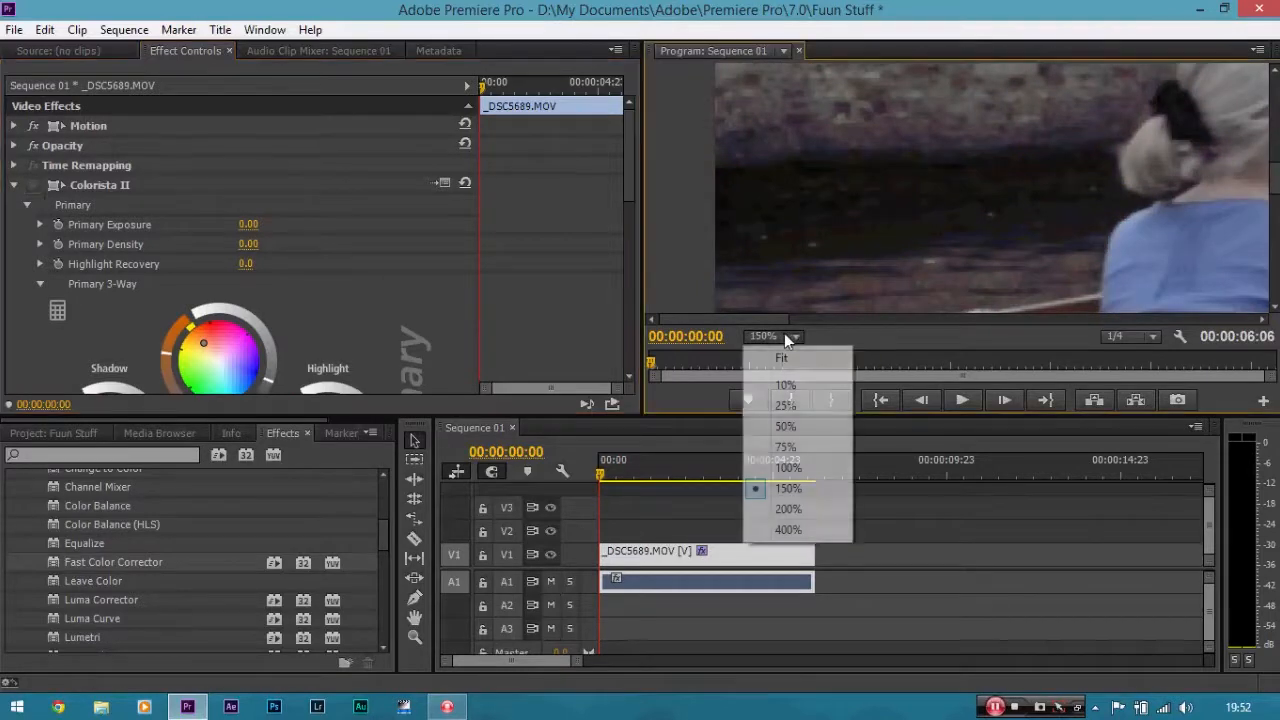
pyautogui.click(798, 360)
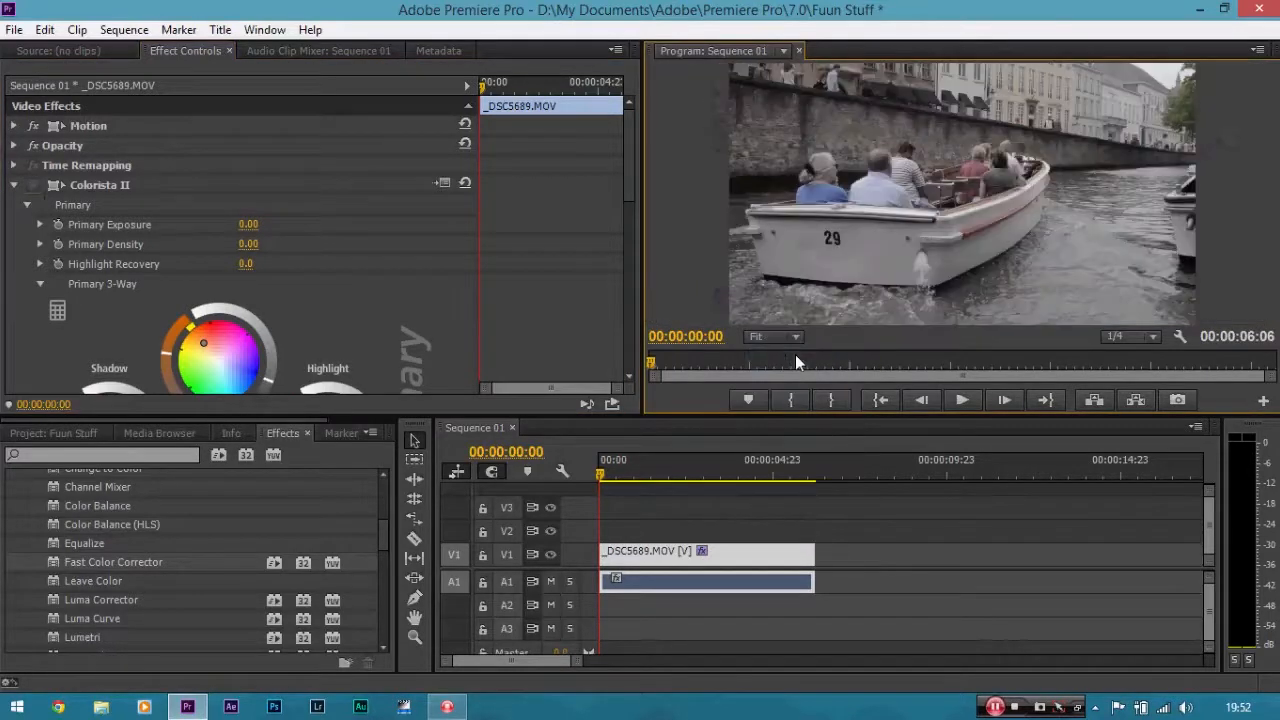
pyautogui.click(35, 185)
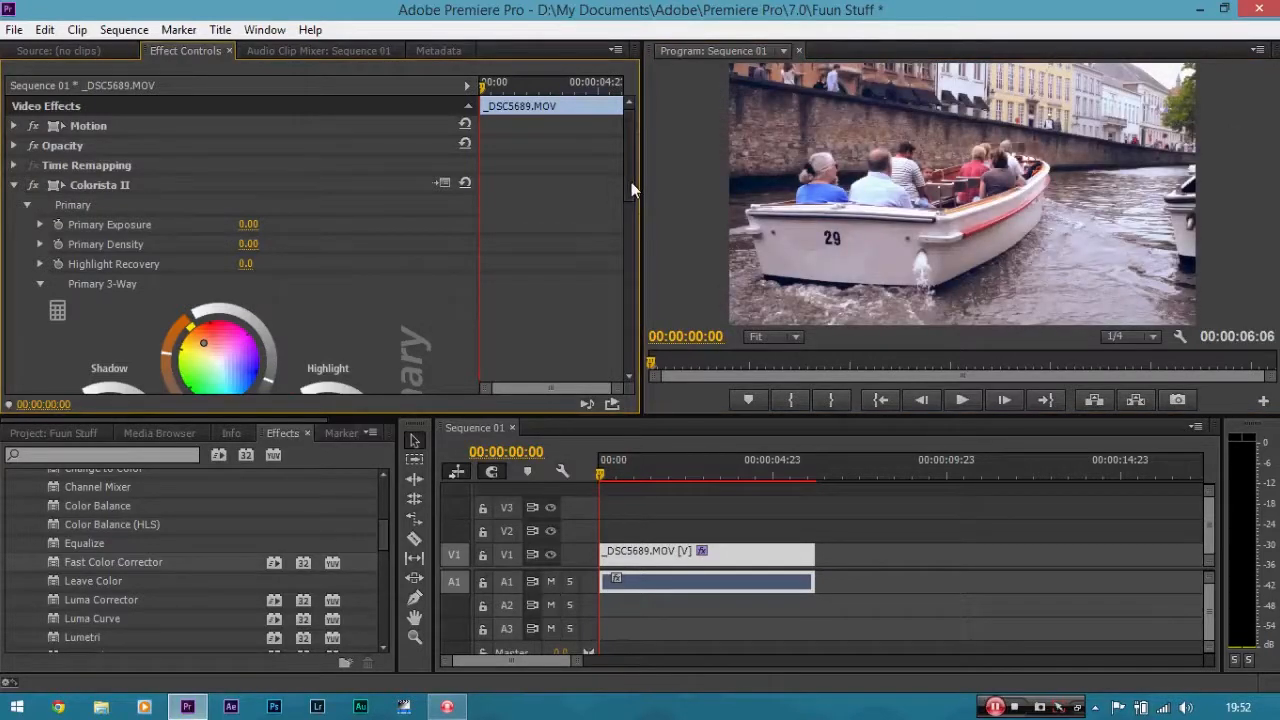
# Scroll through the remaining Colorista II settings in the effect controls.
pyautogui.moveTo(631, 182); pyautogui.dragTo(629, 204)
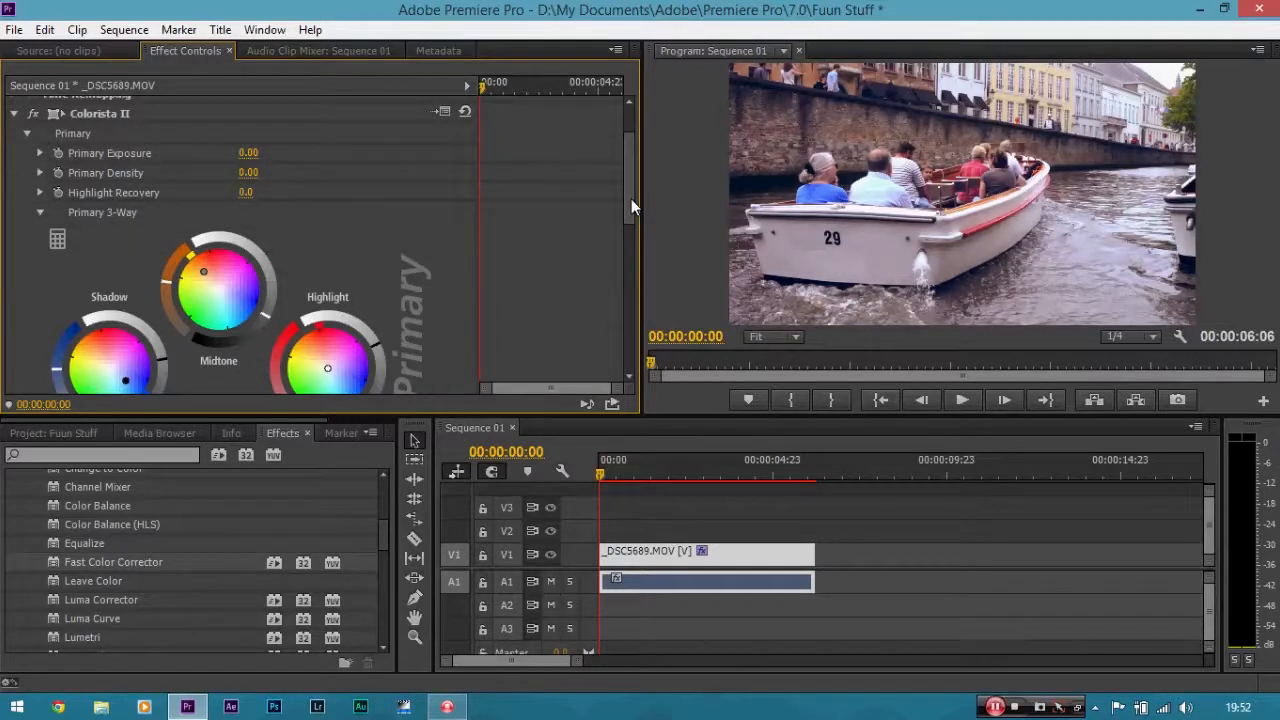
pyautogui.moveTo(631, 199); pyautogui.dragTo(621, 331)
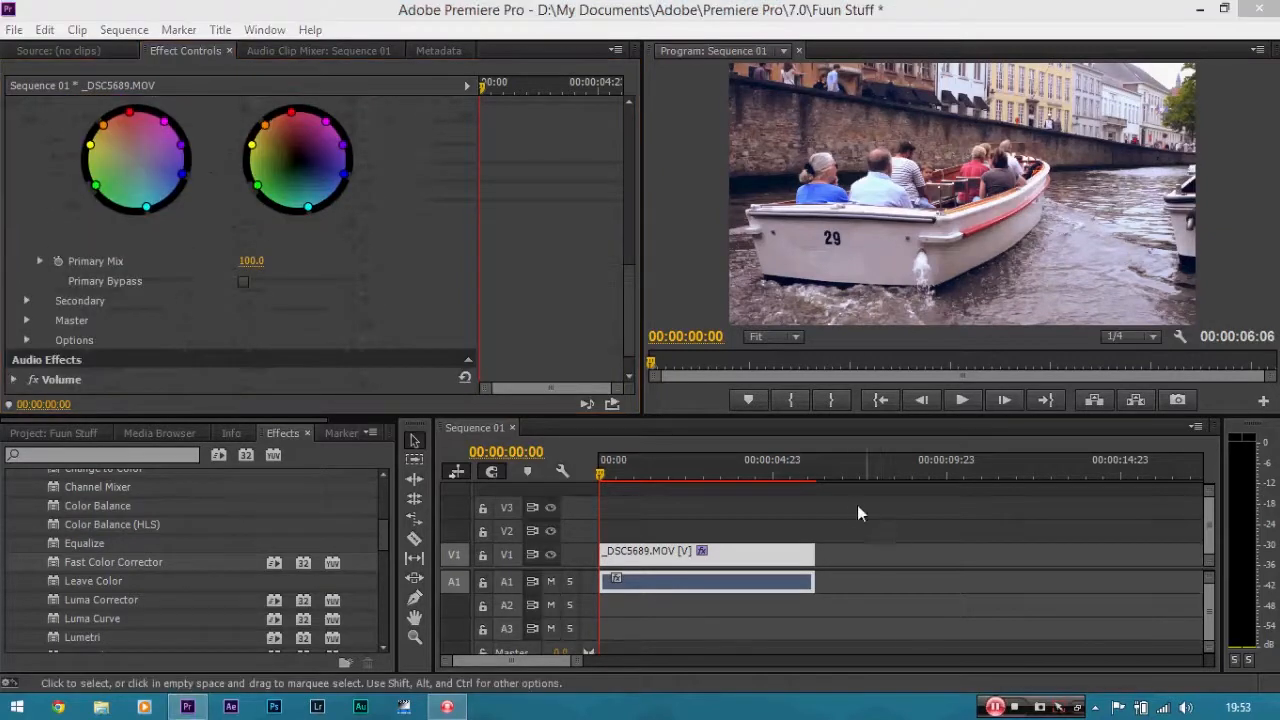
pyautogui.click(578, 258)
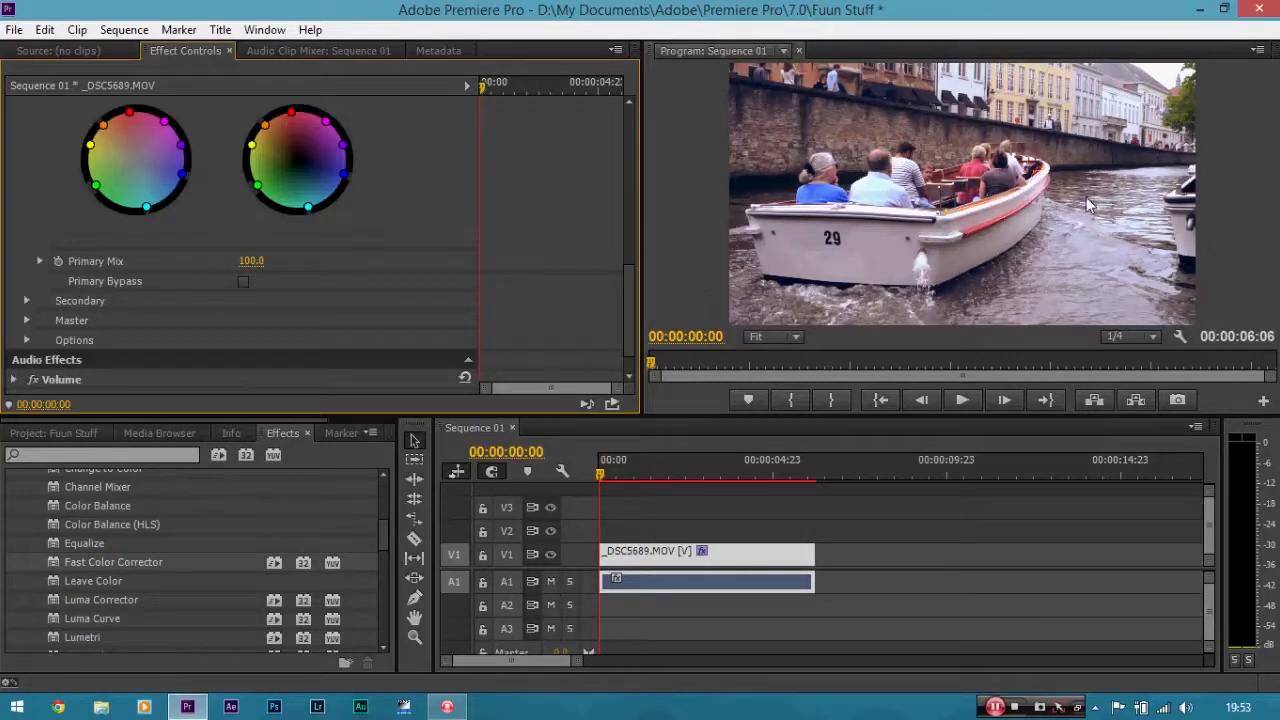
pyautogui.click(745, 560)
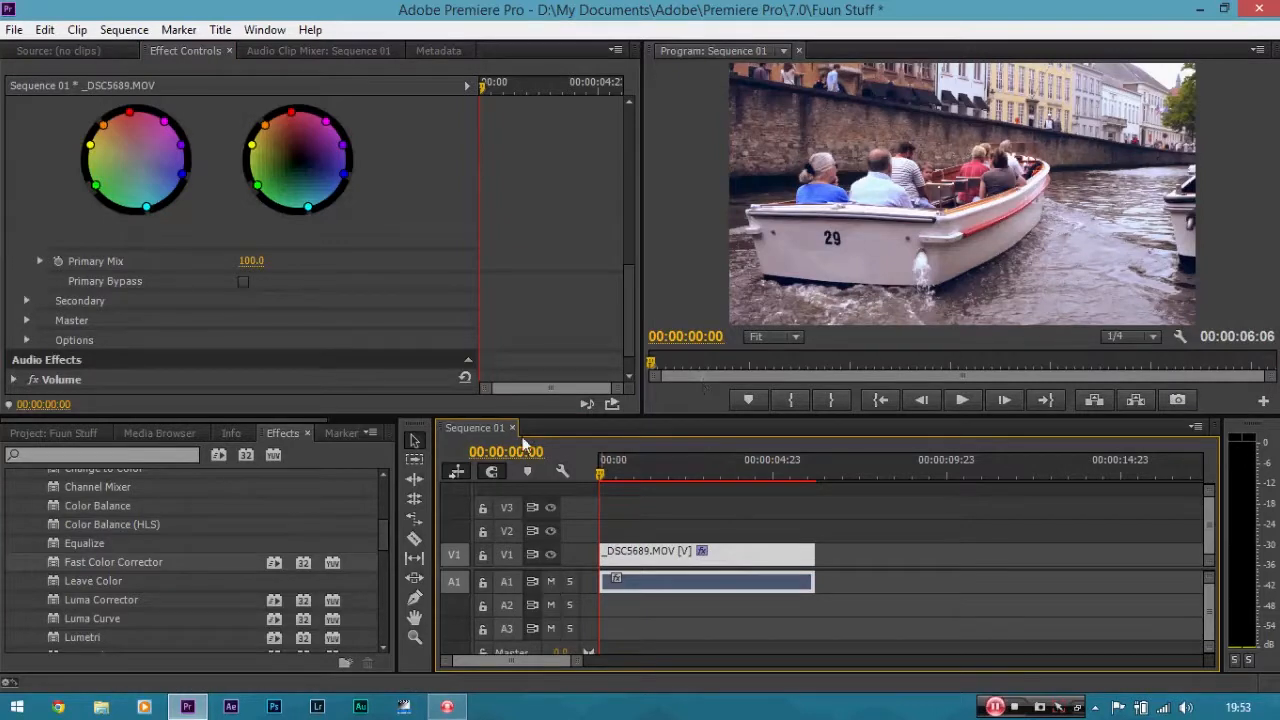
# Create a new sequence from the DSLR 1080p24 preset with the vertical frame size set to 800.
pyautogui.click(8, 32)
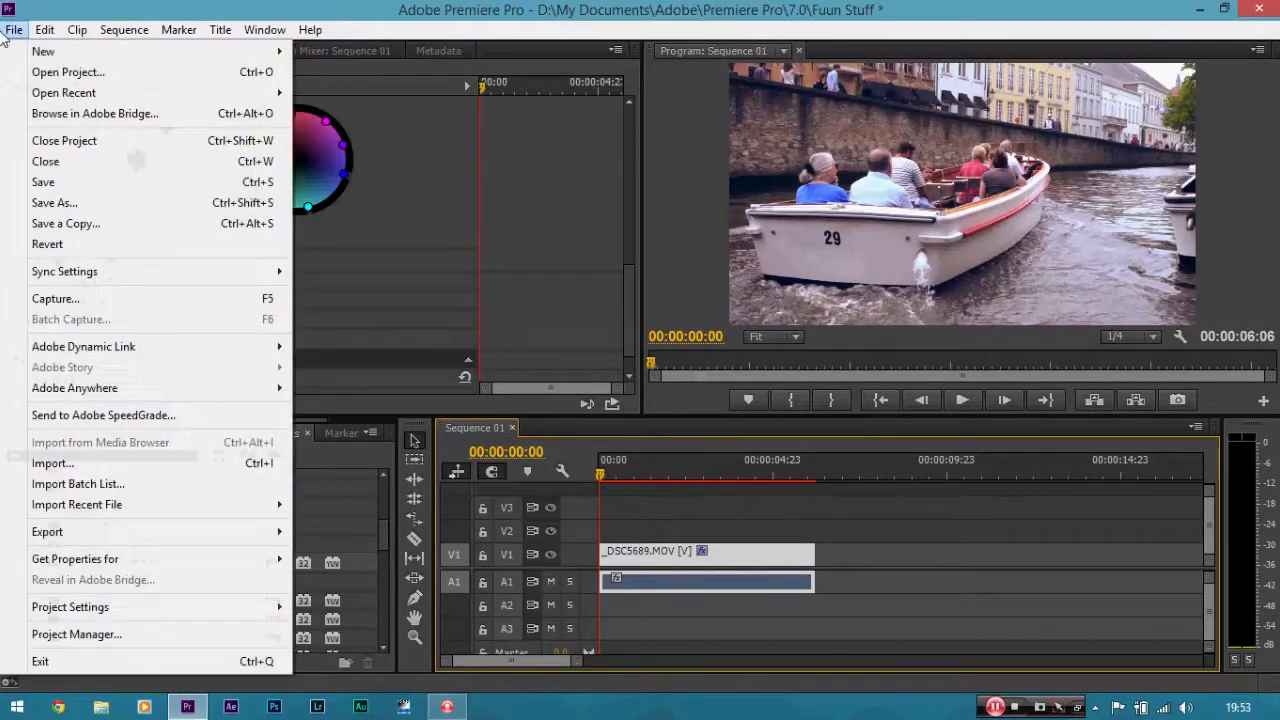
pyautogui.moveTo(114, 51)
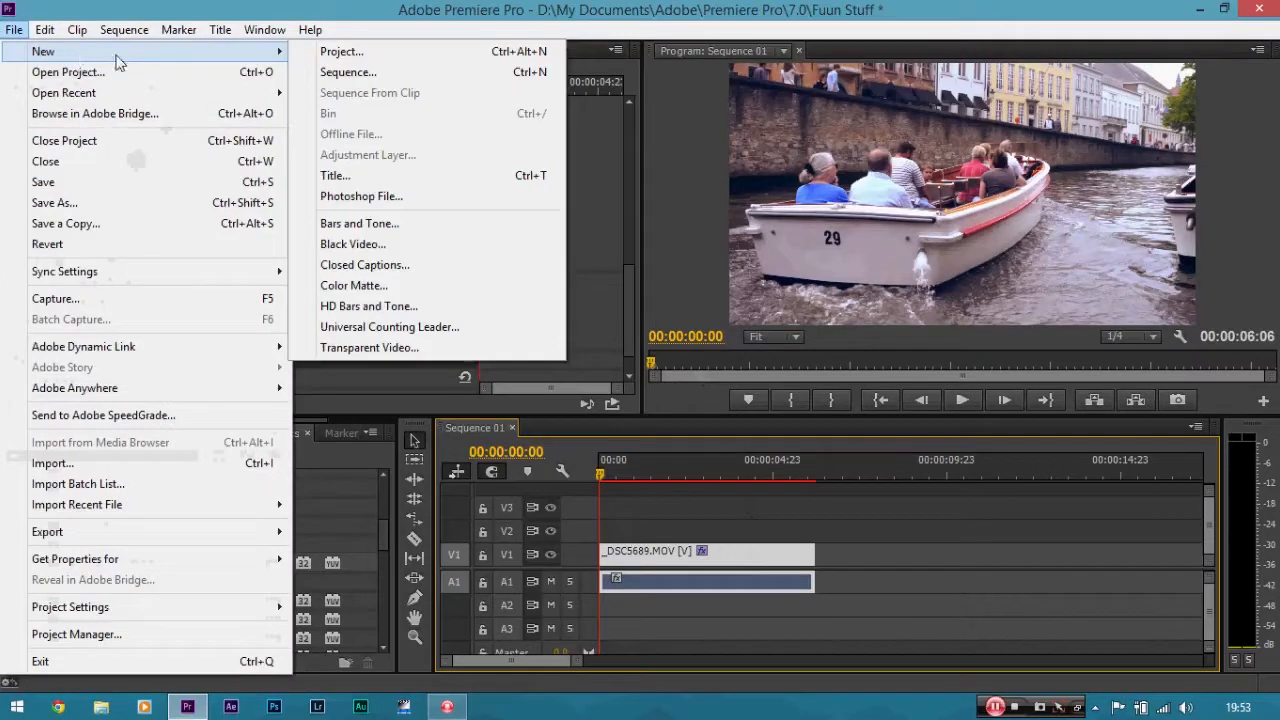
pyautogui.click(345, 72)
pyautogui.click(437, 210)
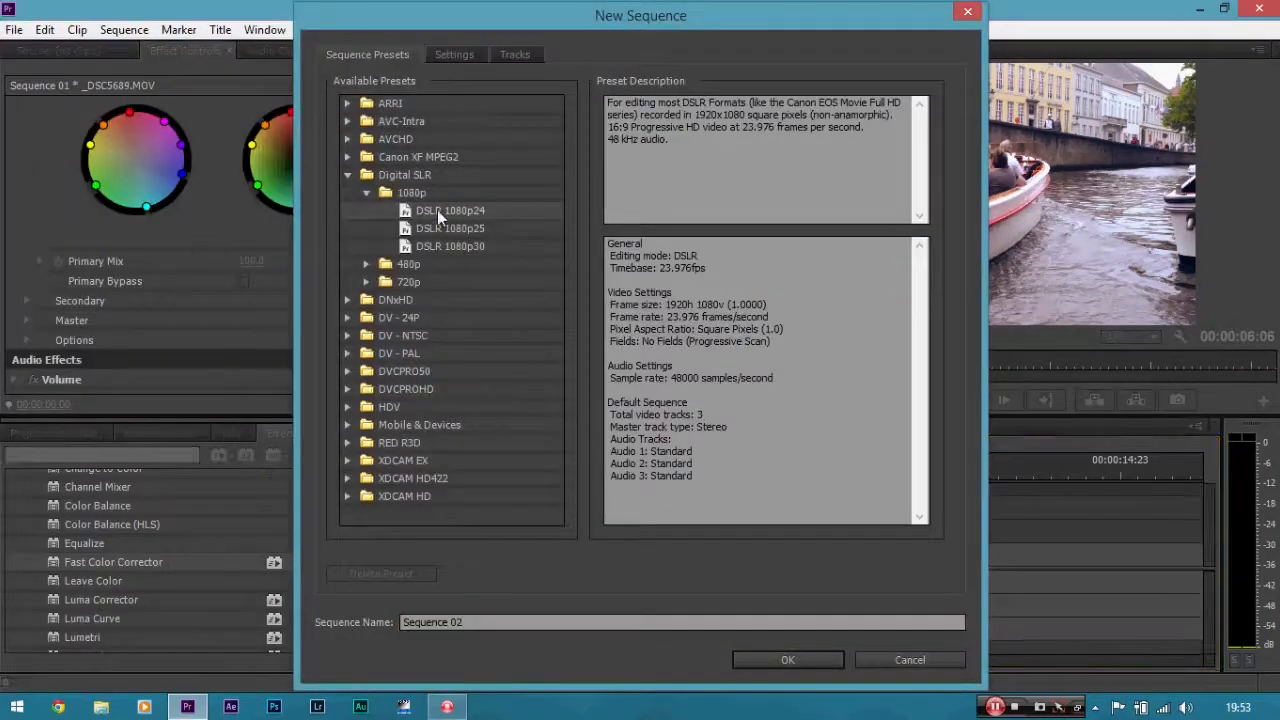
pyautogui.click(450, 57)
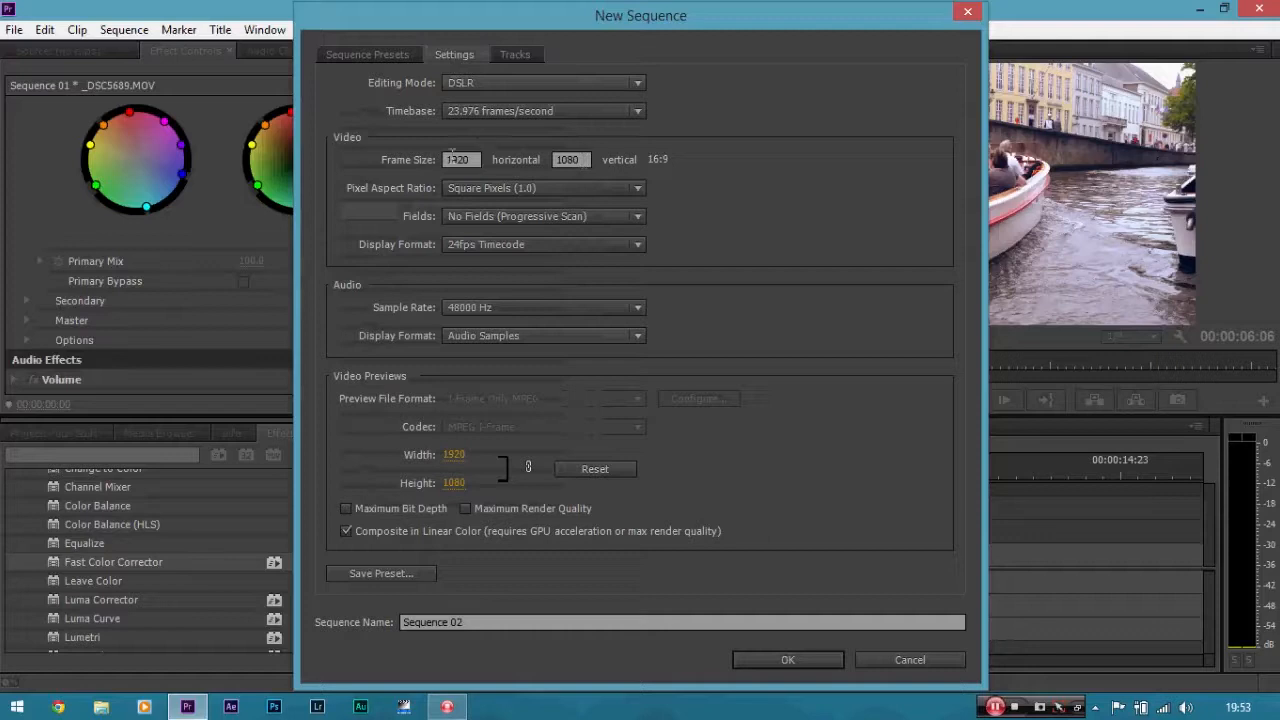
pyautogui.click(578, 157)
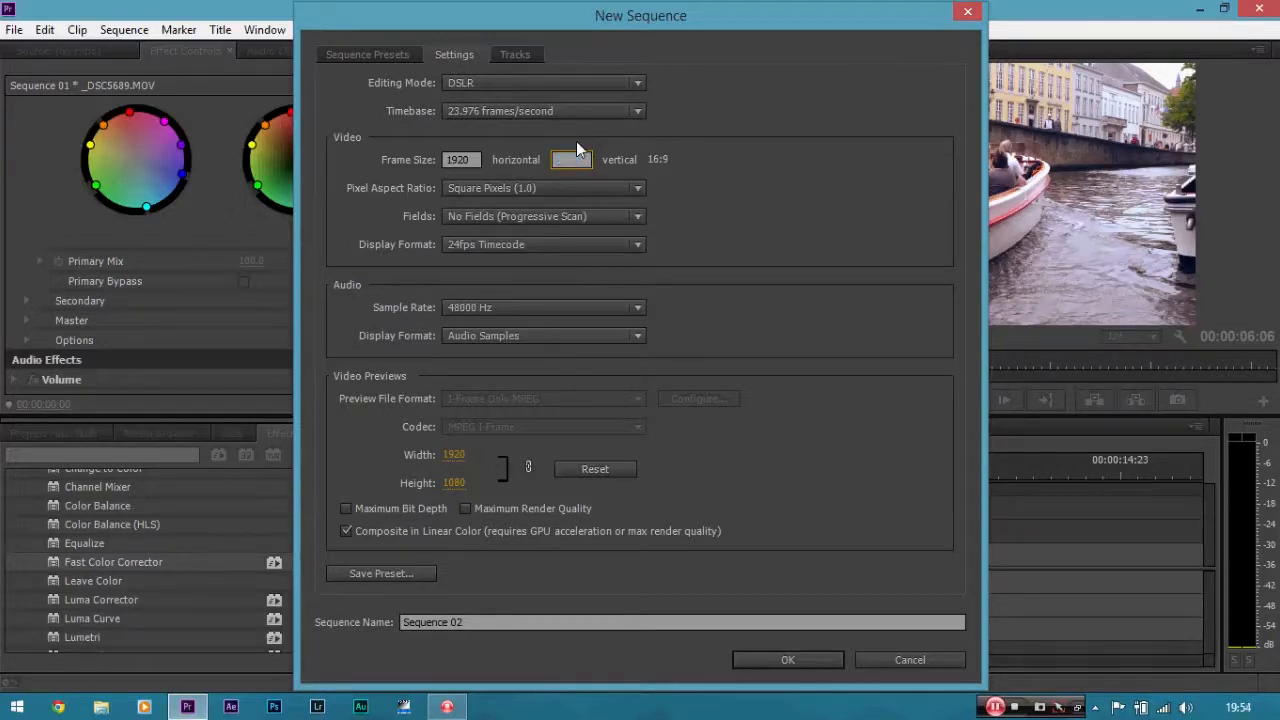
pyautogui.write('800')
pyautogui.click(861, 161)
pyautogui.click(799, 662)
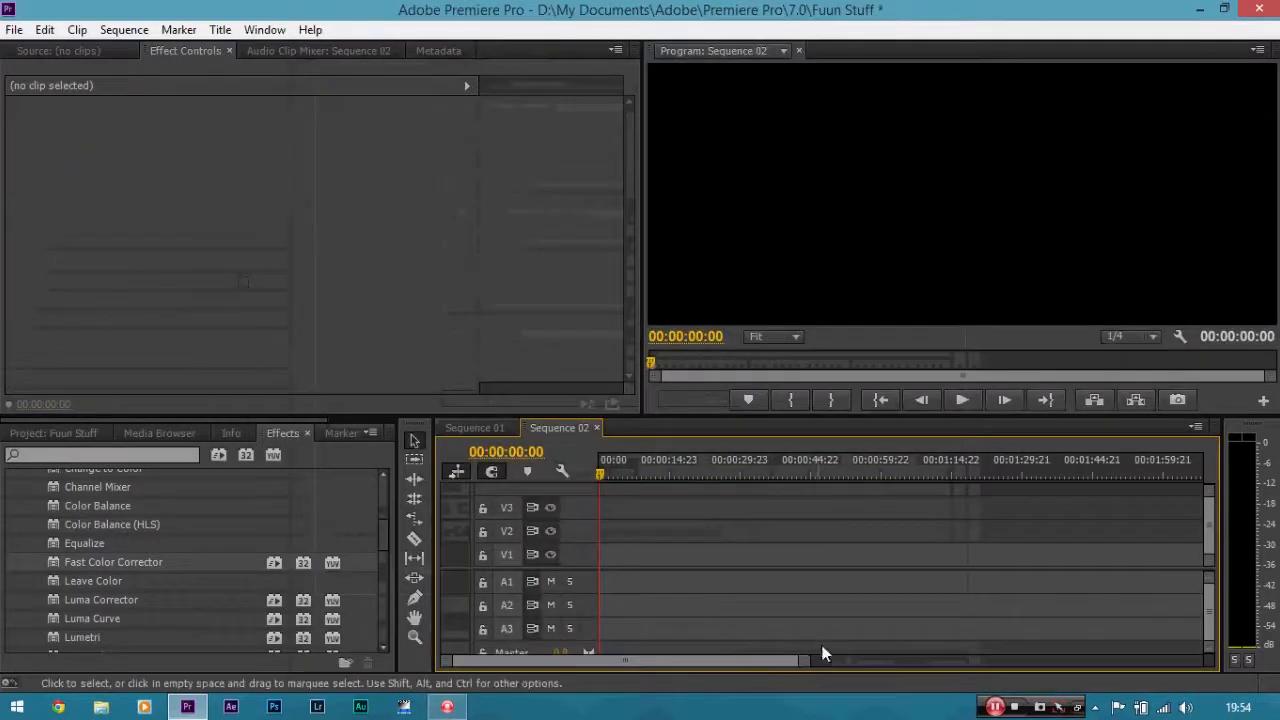
# Switch between the Sequence 01 and Sequence 02 timelines to compare them.
pyautogui.click(494, 426)
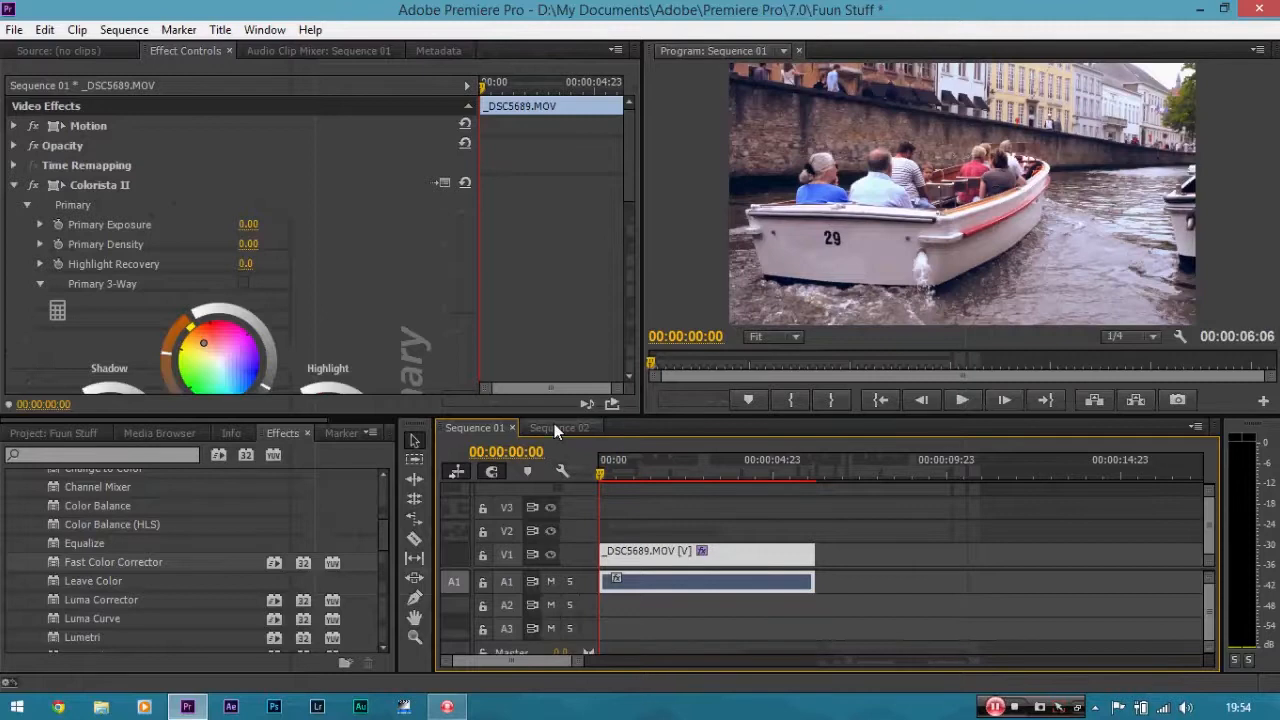
pyautogui.click(556, 427)
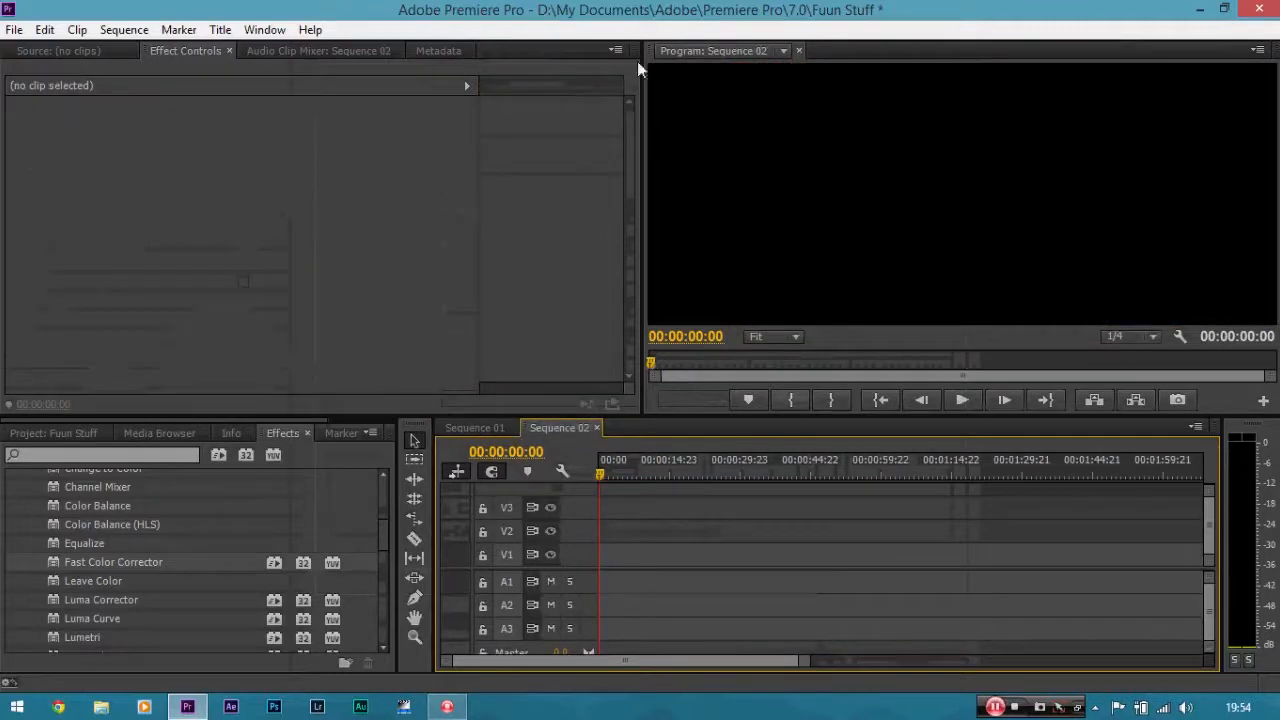
pyautogui.click(495, 428)
pyautogui.click(552, 427)
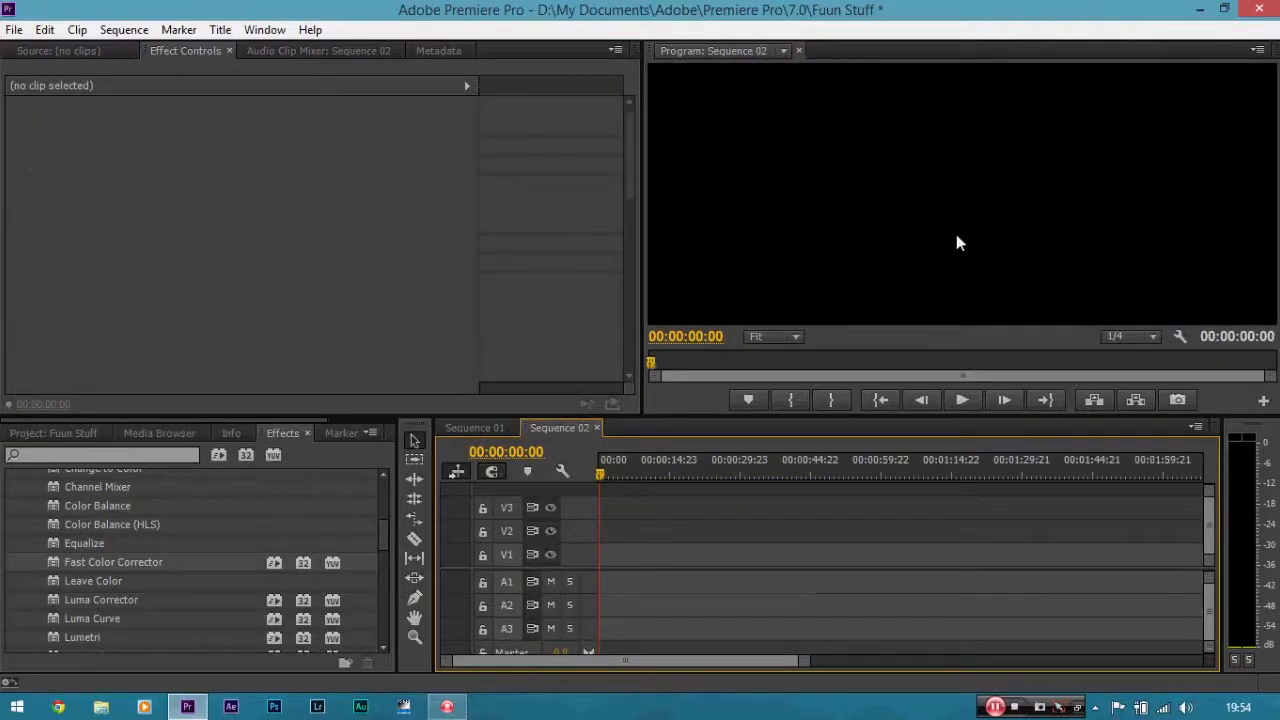
pyautogui.click(489, 428)
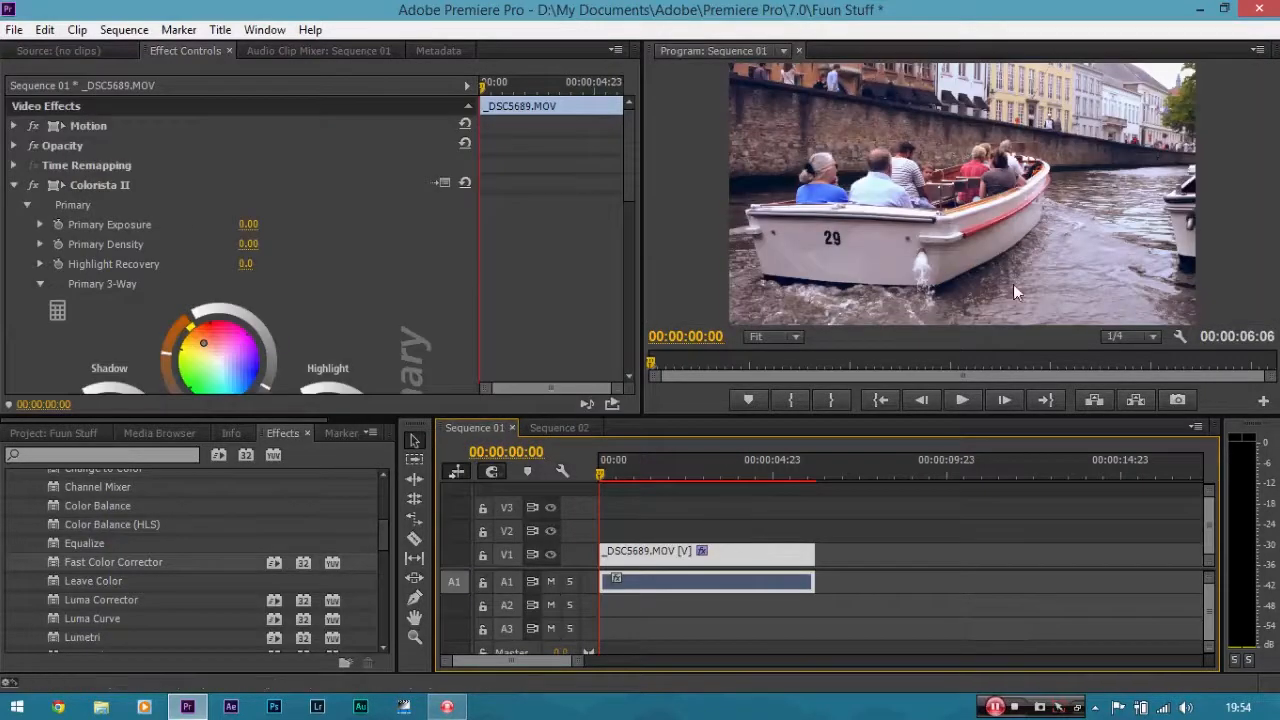
# Copy the graded clip from Sequence 01 and paste it into Sequence 02.
pyautogui.rightClick(771, 558)
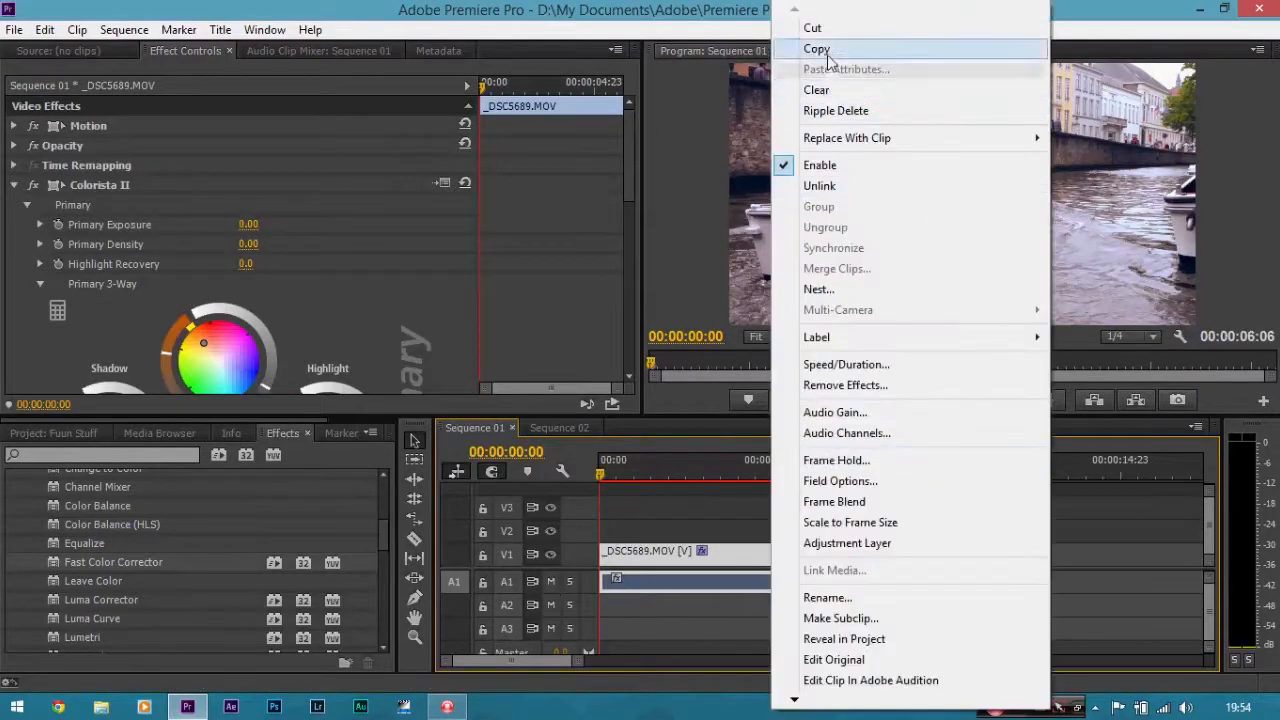
pyautogui.click(817, 48)
pyautogui.moveTo(630, 133)
pyautogui.mouseDown()
pyautogui.moveTo(619, 310)
pyautogui.moveTo(621, 136)
pyautogui.mouseUp()
pyautogui.click(582, 433)
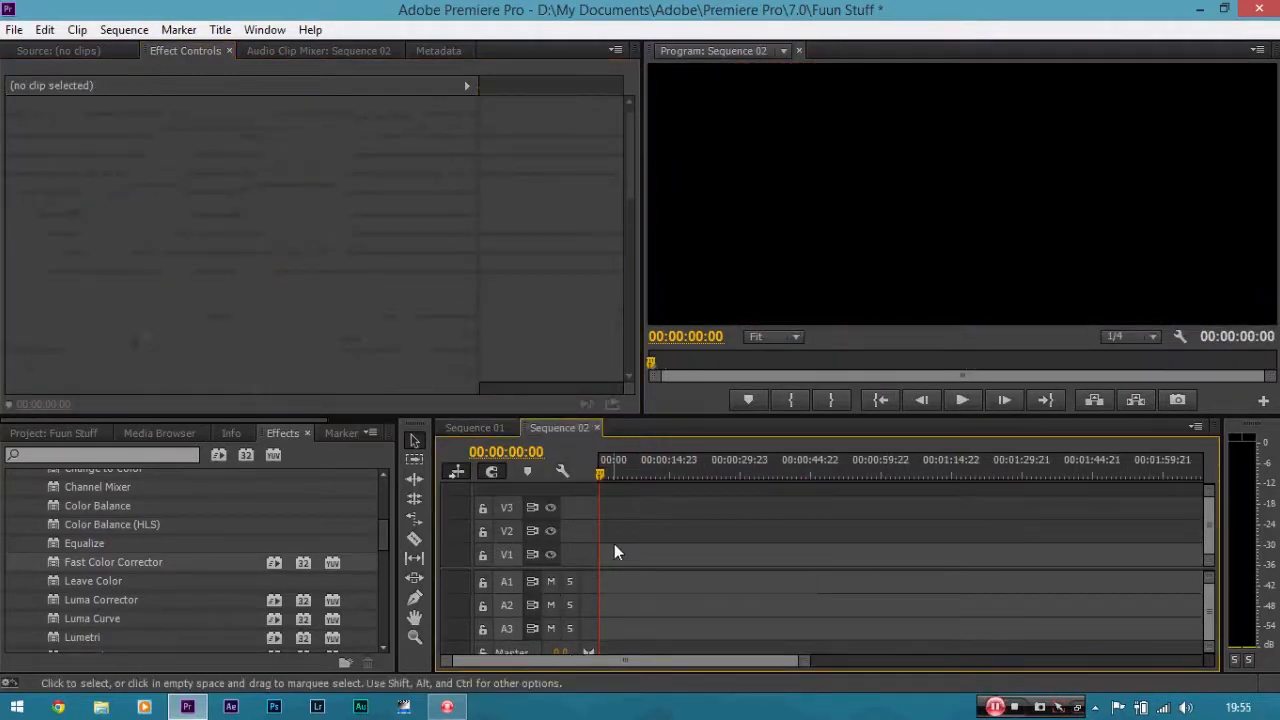
pyautogui.hotkey('ctrl', 'v')
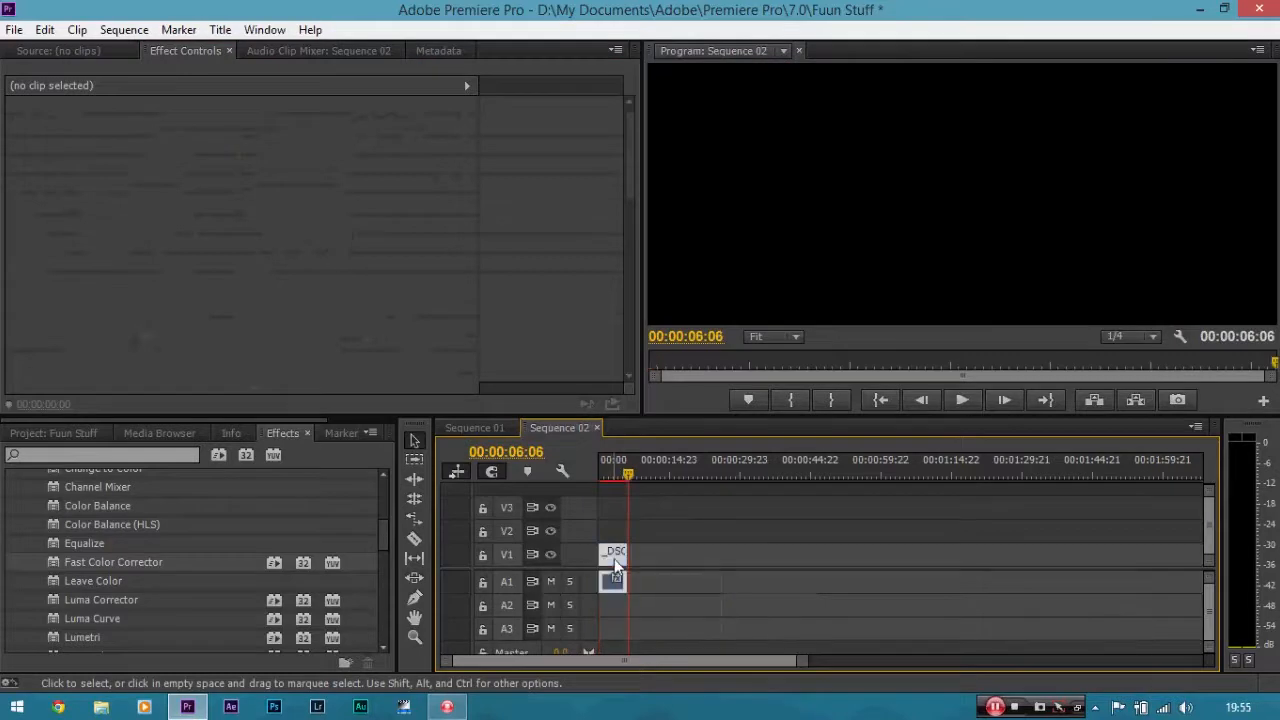
# Select the pasted clip, zoom in on the timeline and play it back from the start.
pyautogui.click(612, 553)
pyautogui.moveTo(623, 468); pyautogui.dragTo(601, 474)
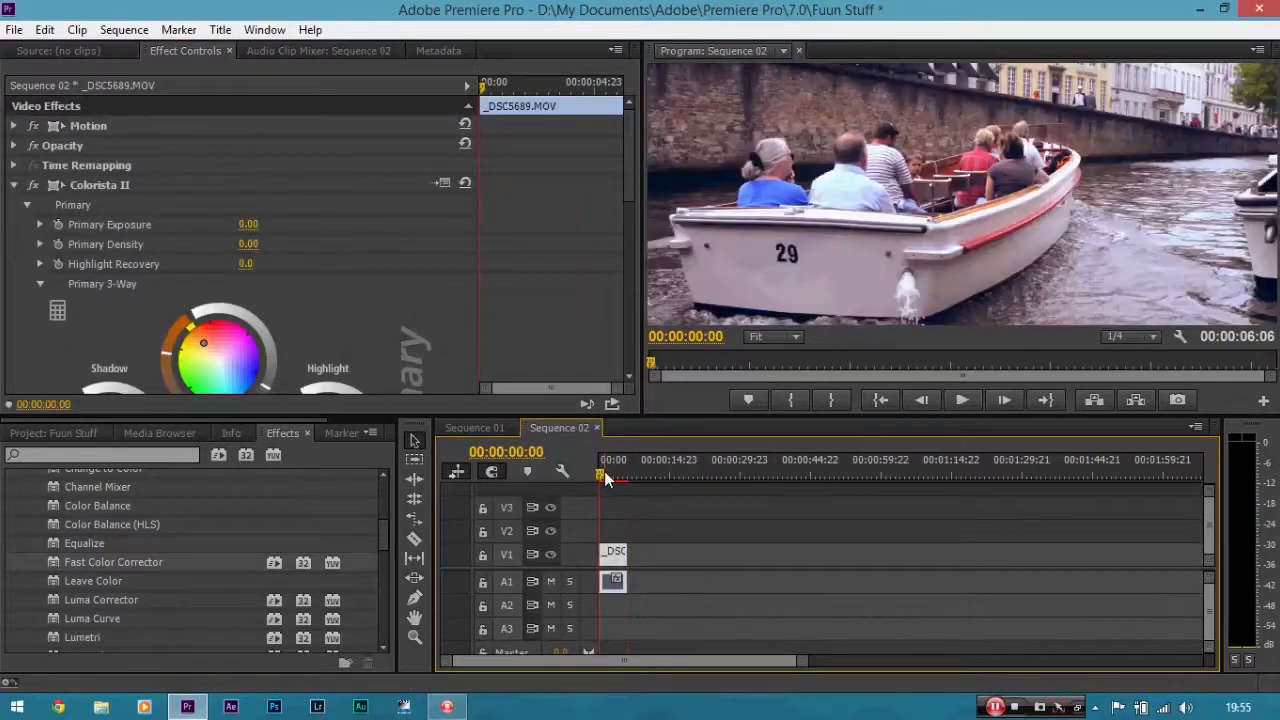
pyautogui.press('=')
pyautogui.press('=')
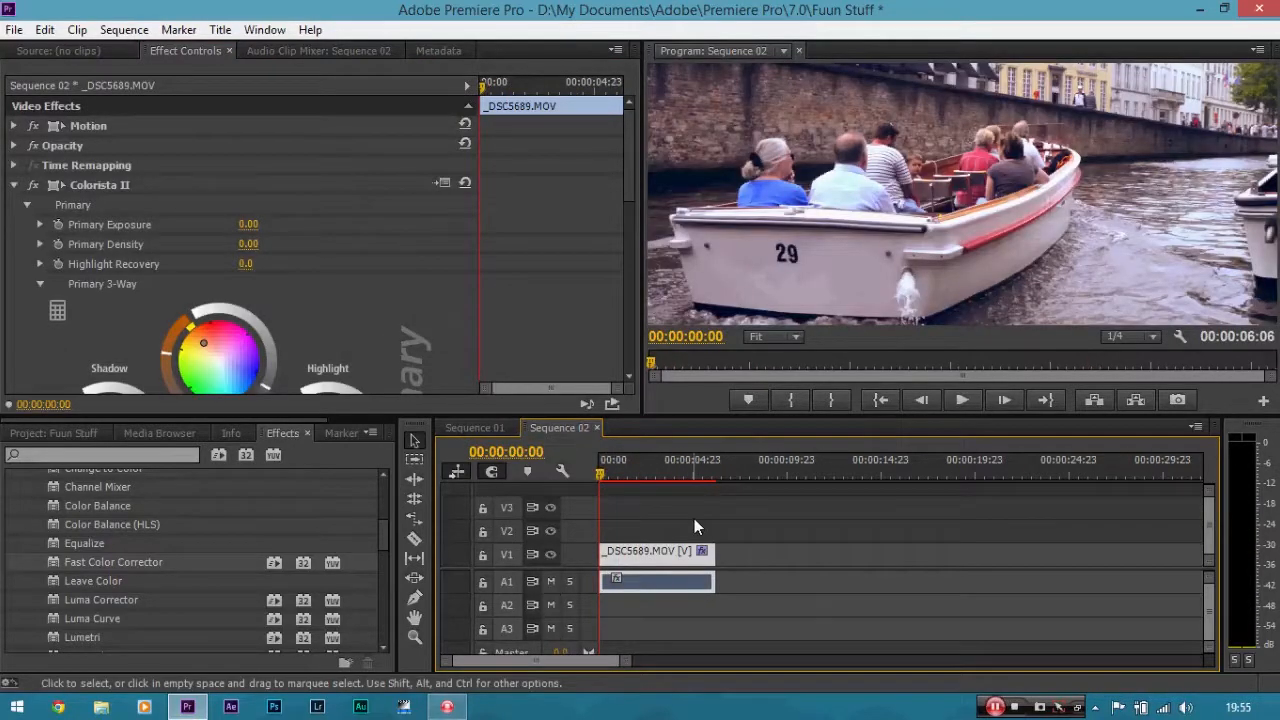
pyautogui.press('space')
pyautogui.press('space')
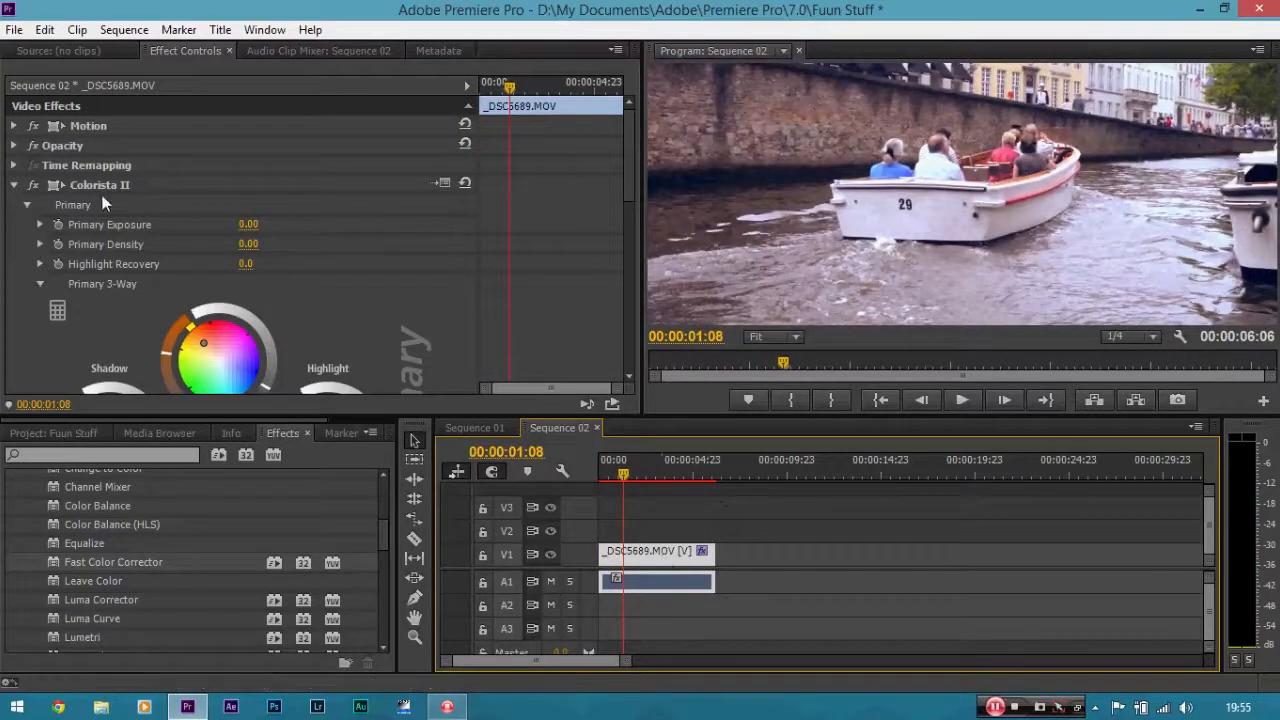
# Expand the clip's Motion settings and set its vertical Position to 513.
pyautogui.click(14, 126)
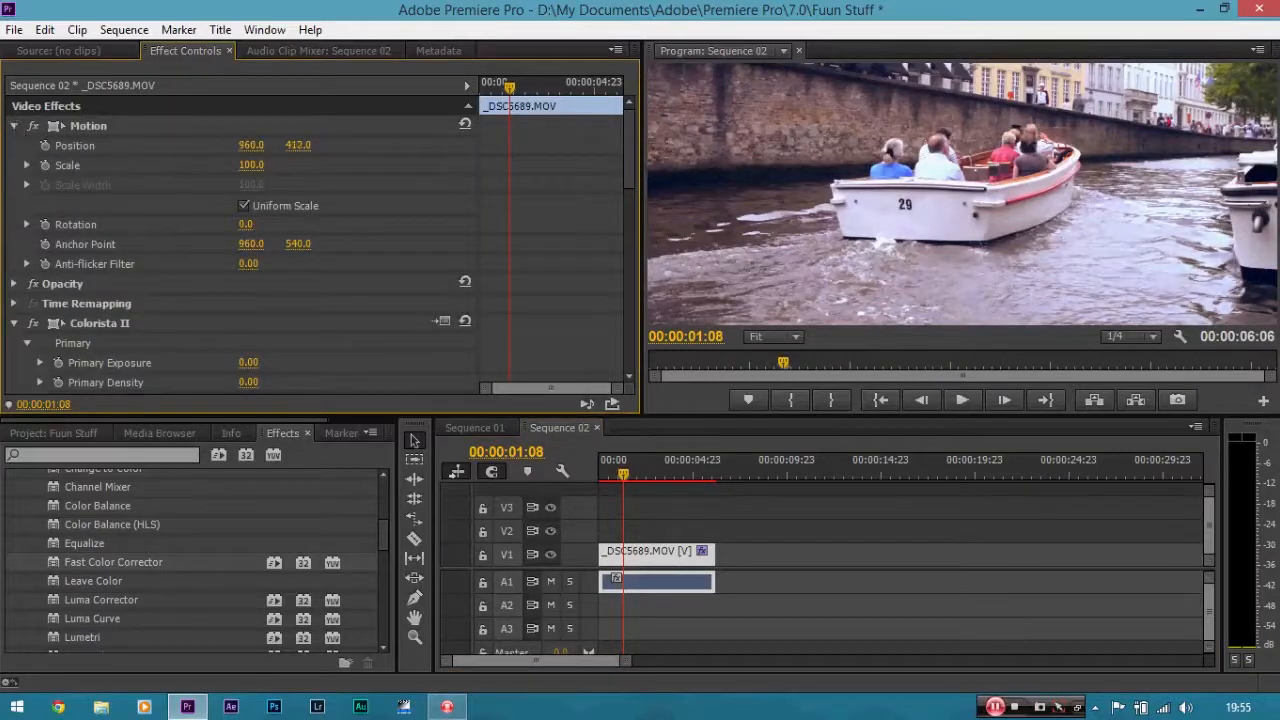
pyautogui.moveTo(298, 145); pyautogui.dragTo(411, 145)
pyautogui.click(685, 554)
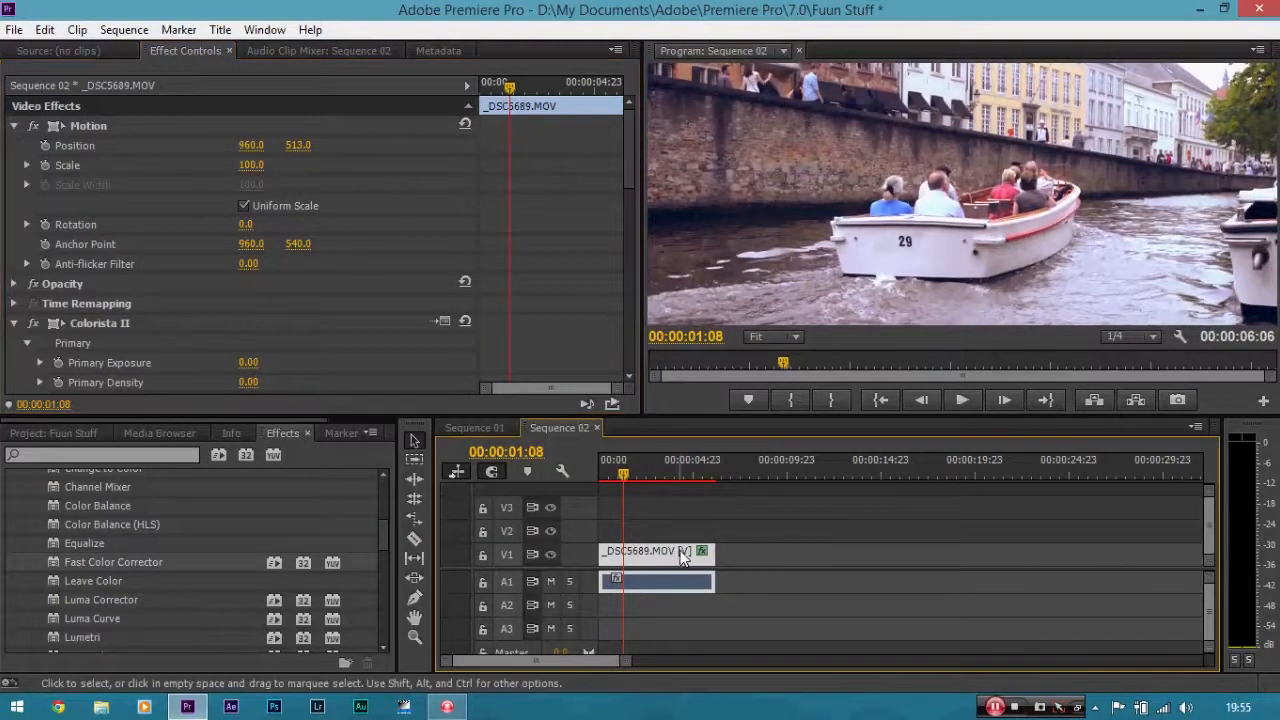
# Set the program monitor zoom to 150% and pan the view with the Hand tool.
pyautogui.click(792, 336)
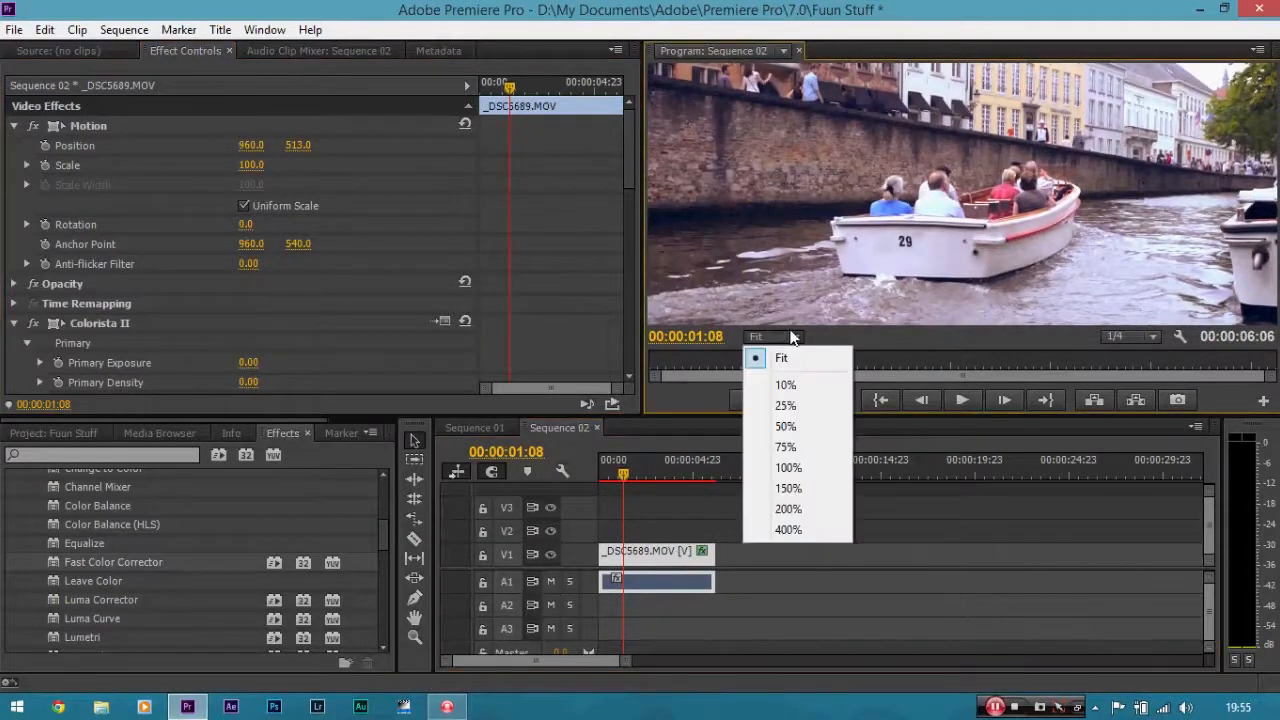
pyautogui.click(799, 487)
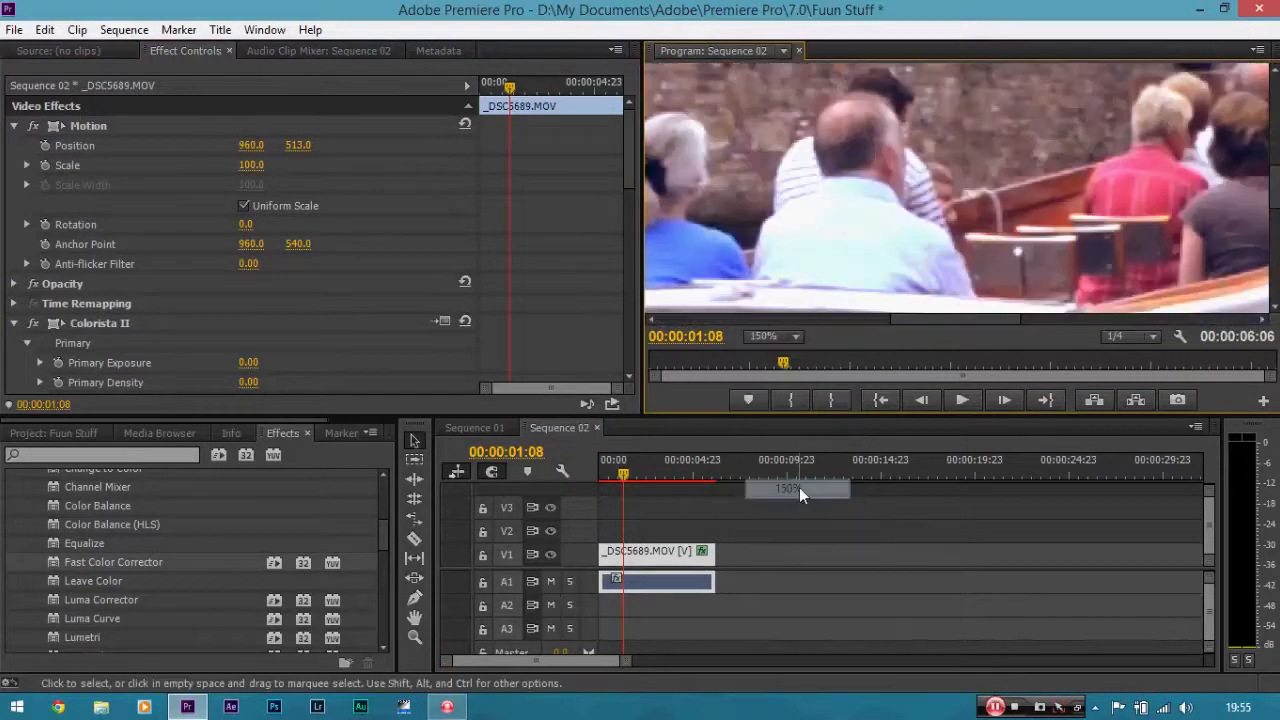
pyautogui.press('h')
pyautogui.moveTo(955, 305); pyautogui.dragTo(1172, 128)
pyautogui.moveTo(968, 223); pyautogui.dragTo(981, 184)
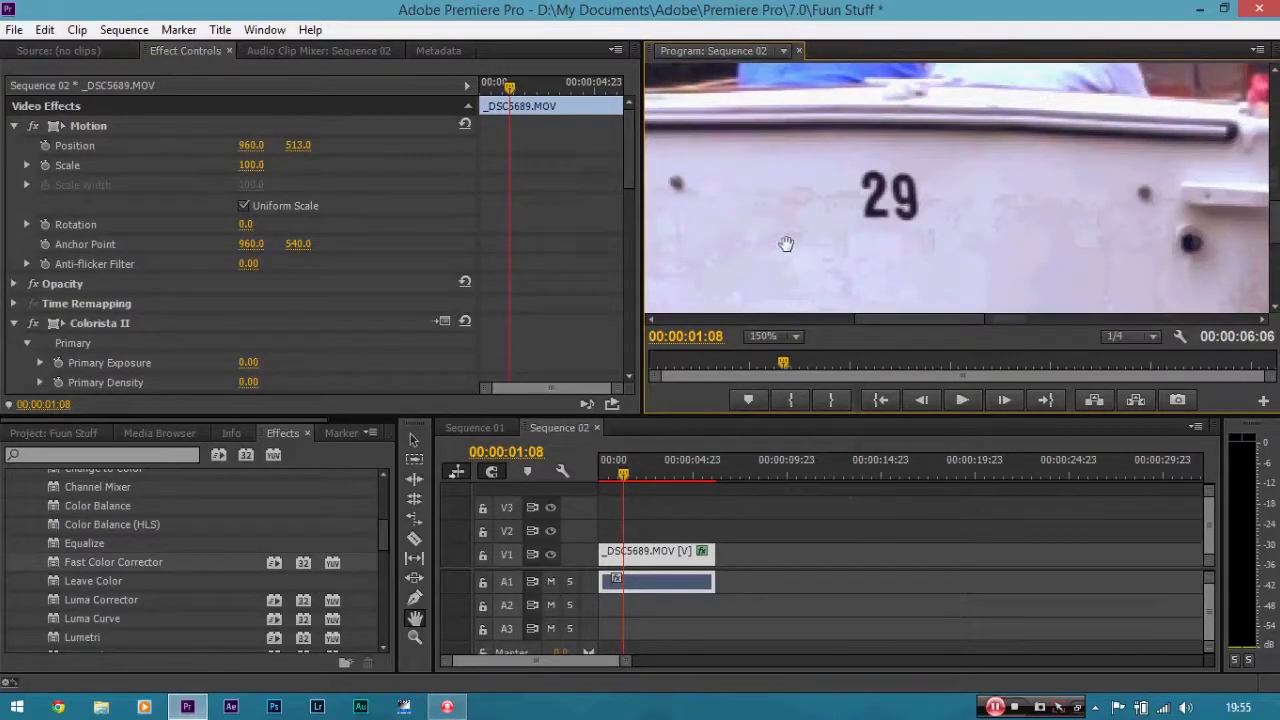
# Search the effects for "shar" and apply the Sharpen effect to the clip in Sequence 02.
pyautogui.click(155, 458)
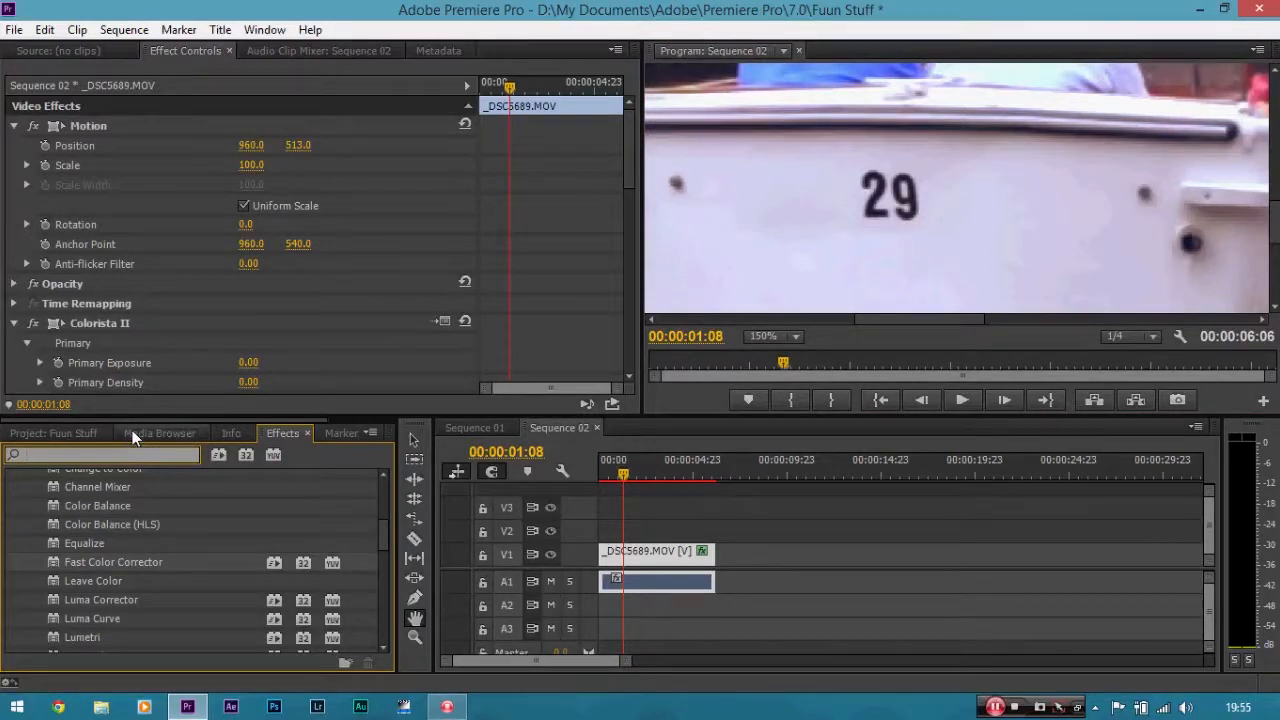
pyautogui.write('shar')
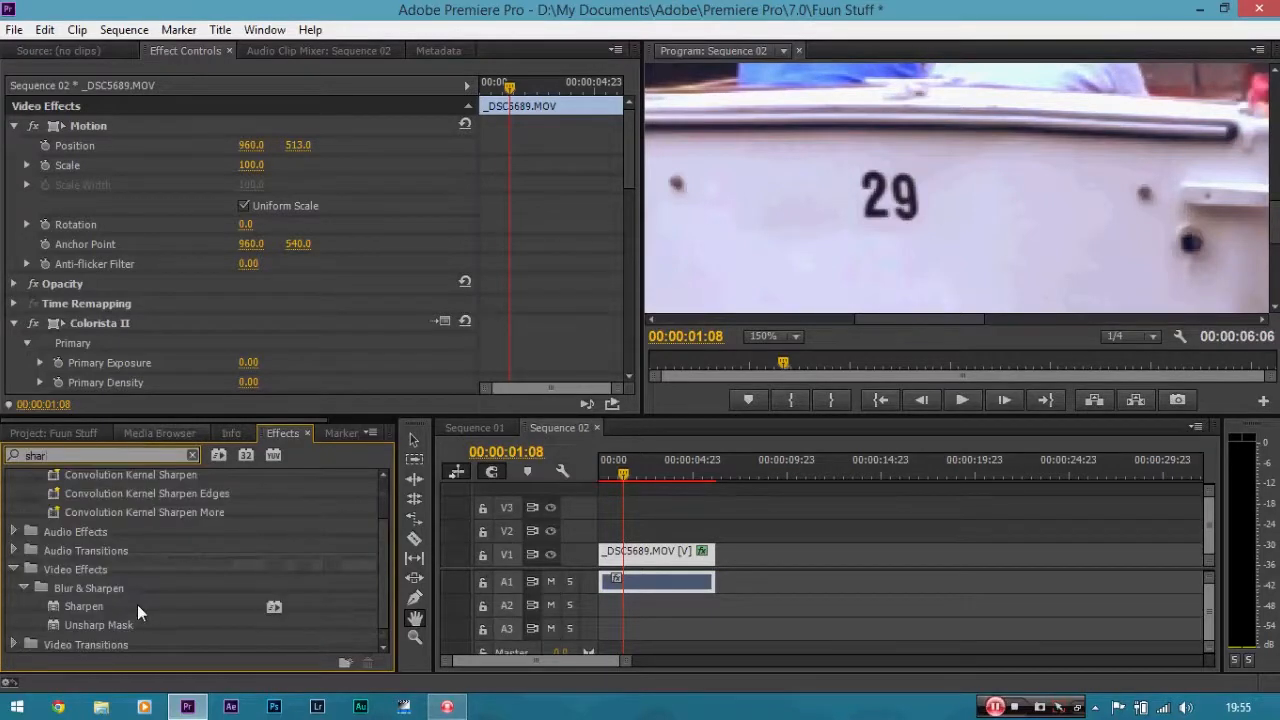
pyautogui.moveTo(96, 606); pyautogui.dragTo(638, 556)
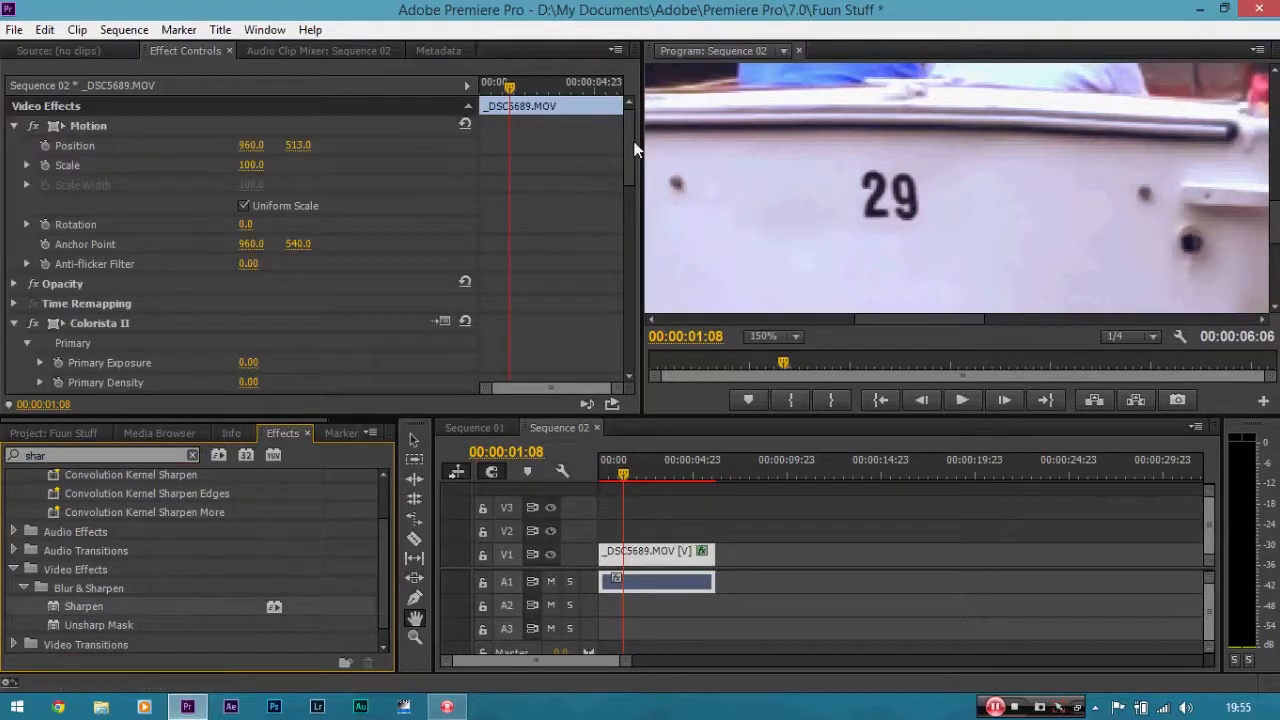
# Set the Sharpen effect's Sharpen Amount to 20.
pyautogui.moveTo(629, 127); pyautogui.dragTo(620, 349)
pyautogui.click(242, 306)
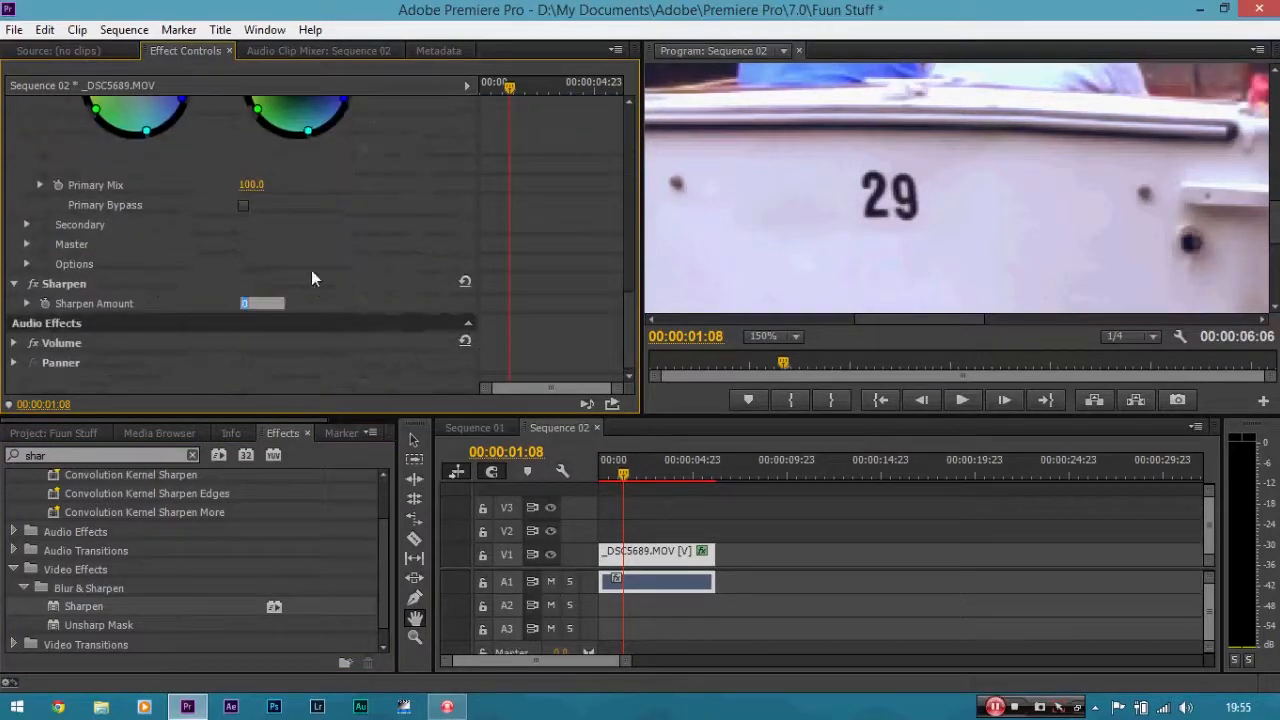
pyautogui.click(311, 270)
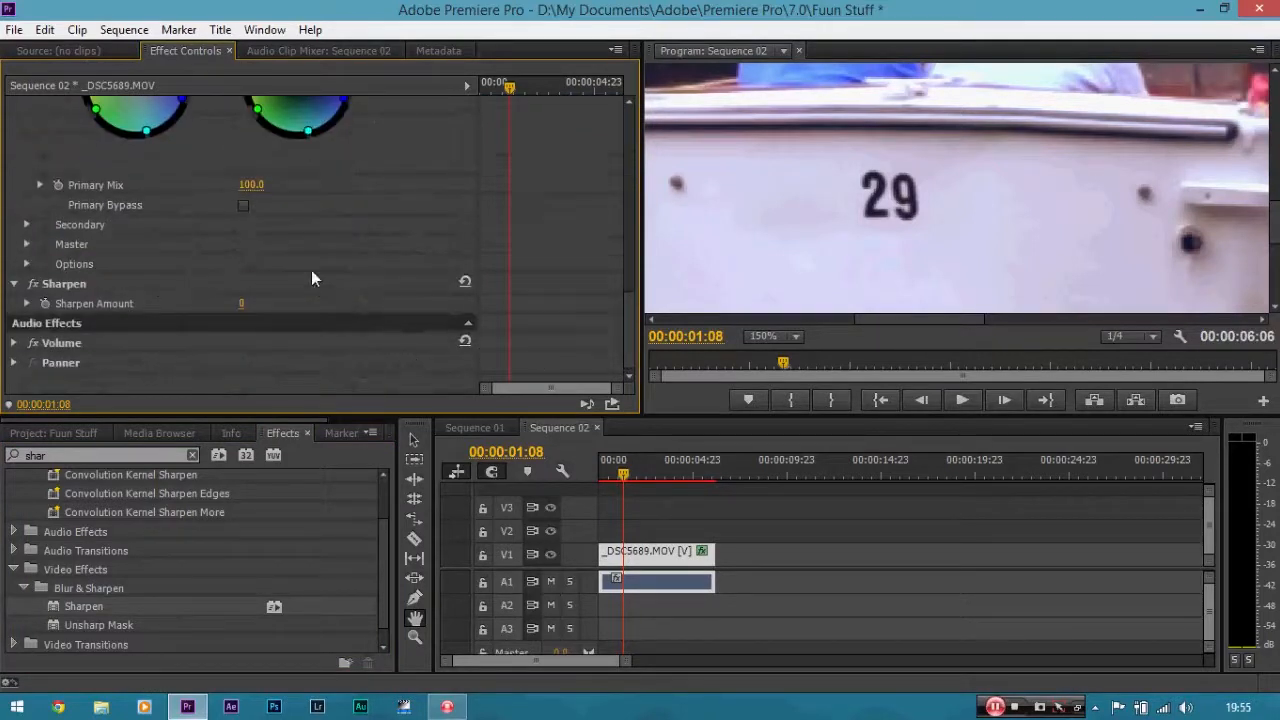
pyautogui.click(242, 303)
pyautogui.write('20')
pyautogui.press('Return')
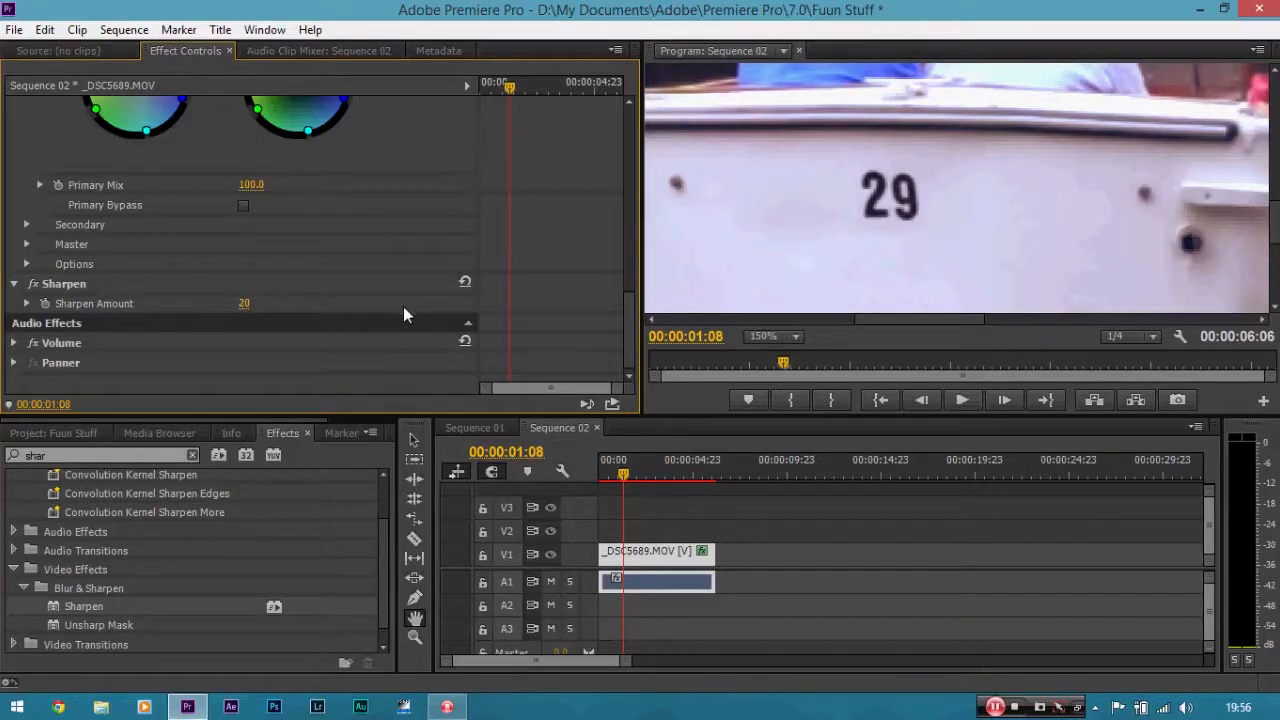
# Toggle the Sharpen and Colorista II effects off and on to compare the clip before and after.
pyautogui.click(33, 284)
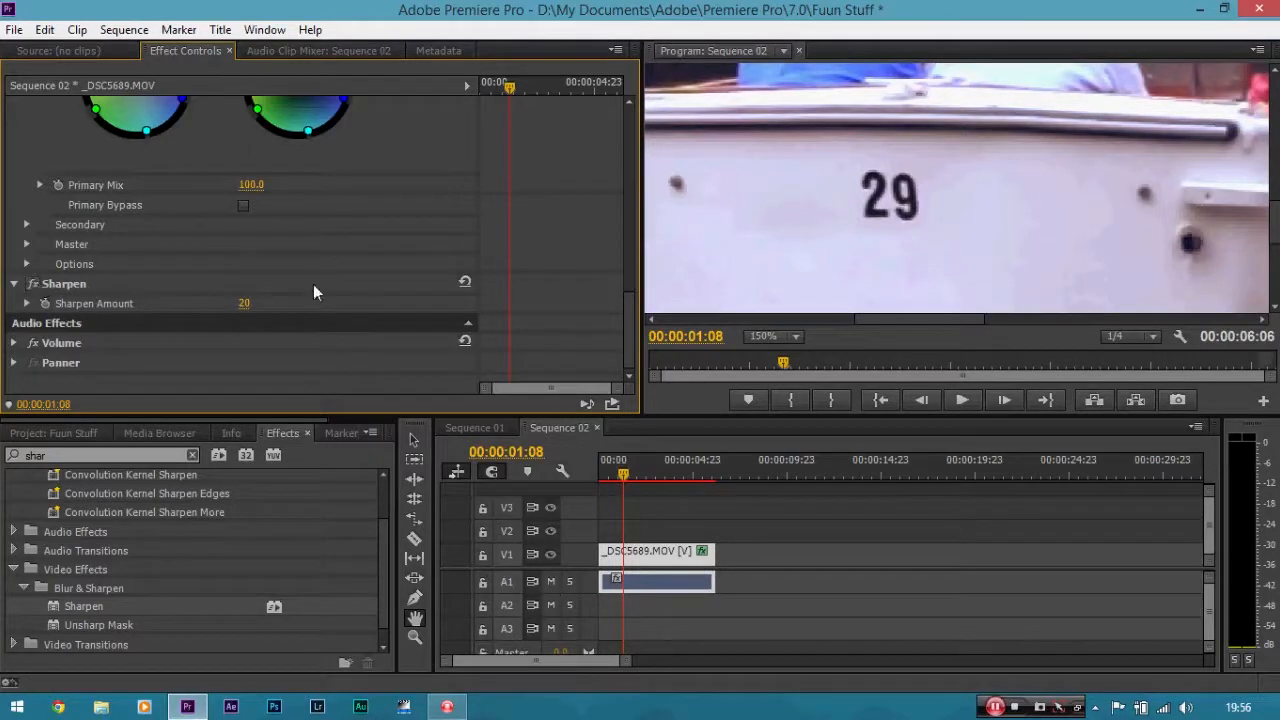
pyautogui.moveTo(628, 322); pyautogui.dragTo(634, 258)
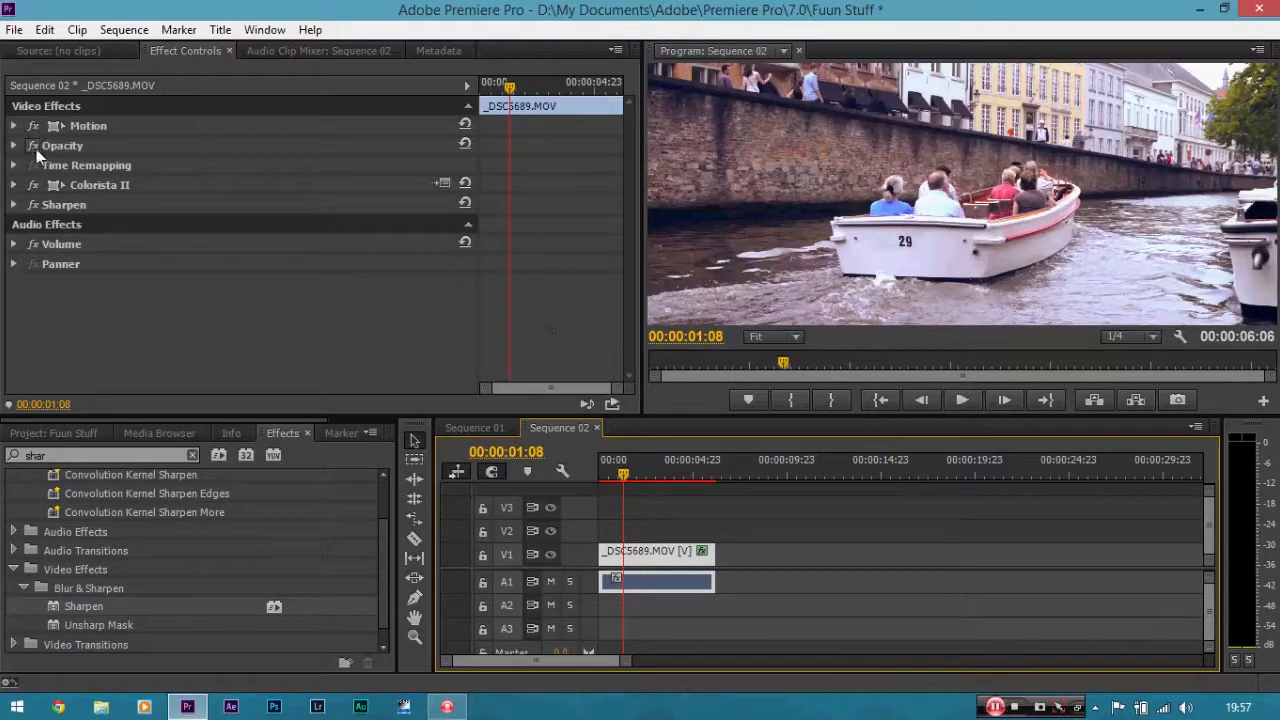
pyautogui.click(34, 186)
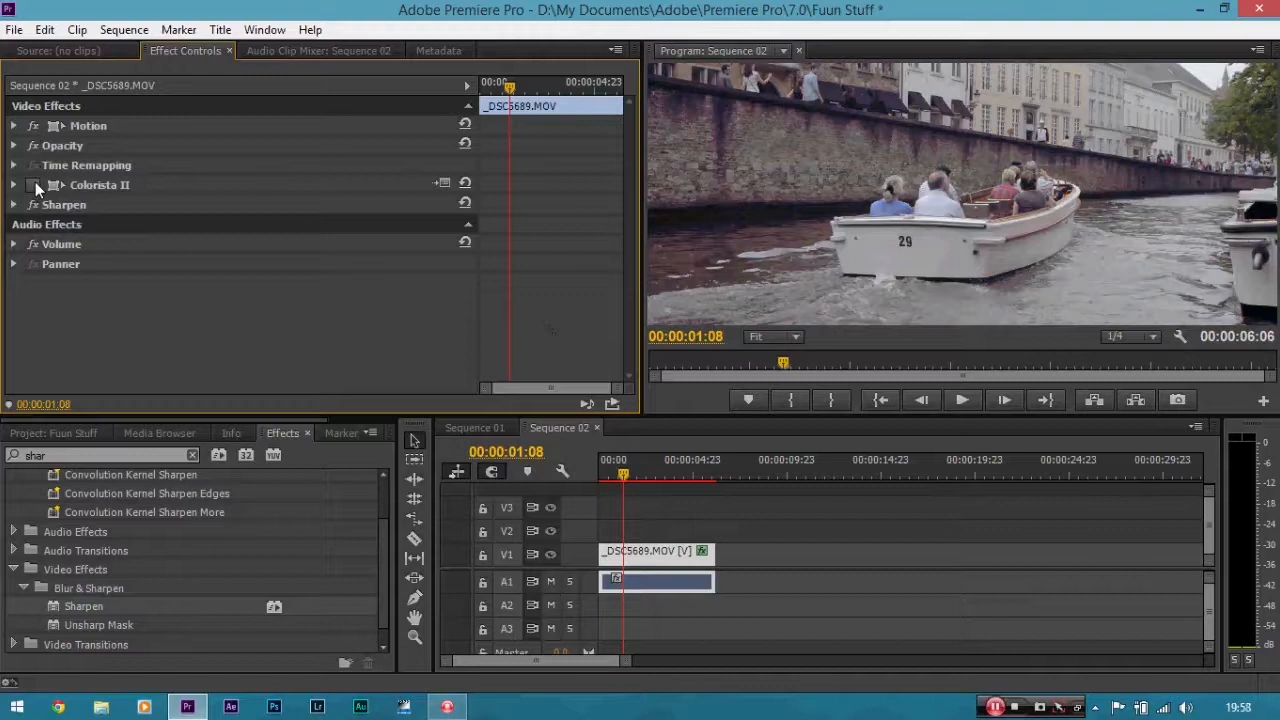
pyautogui.click(35, 184)
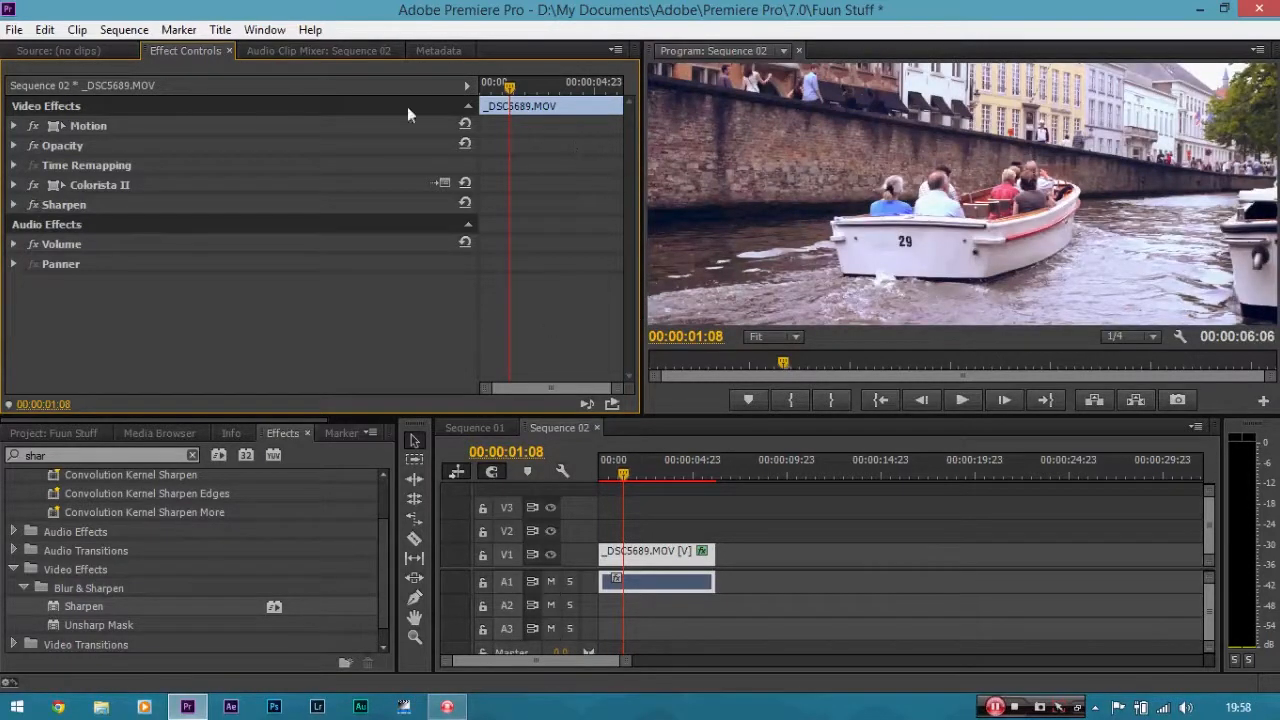
# Open the Export Media settings for Sequence 02 and set the format to H.264.
pyautogui.click(8, 33)
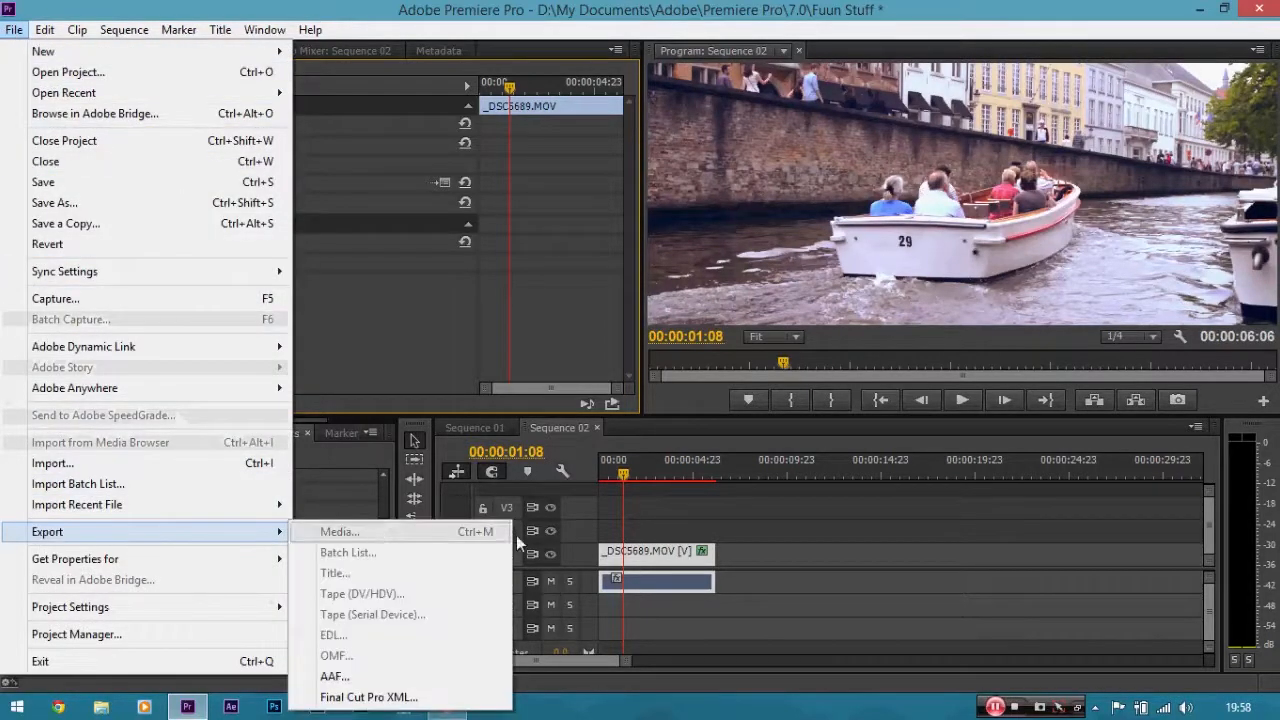
pyautogui.click(639, 556)
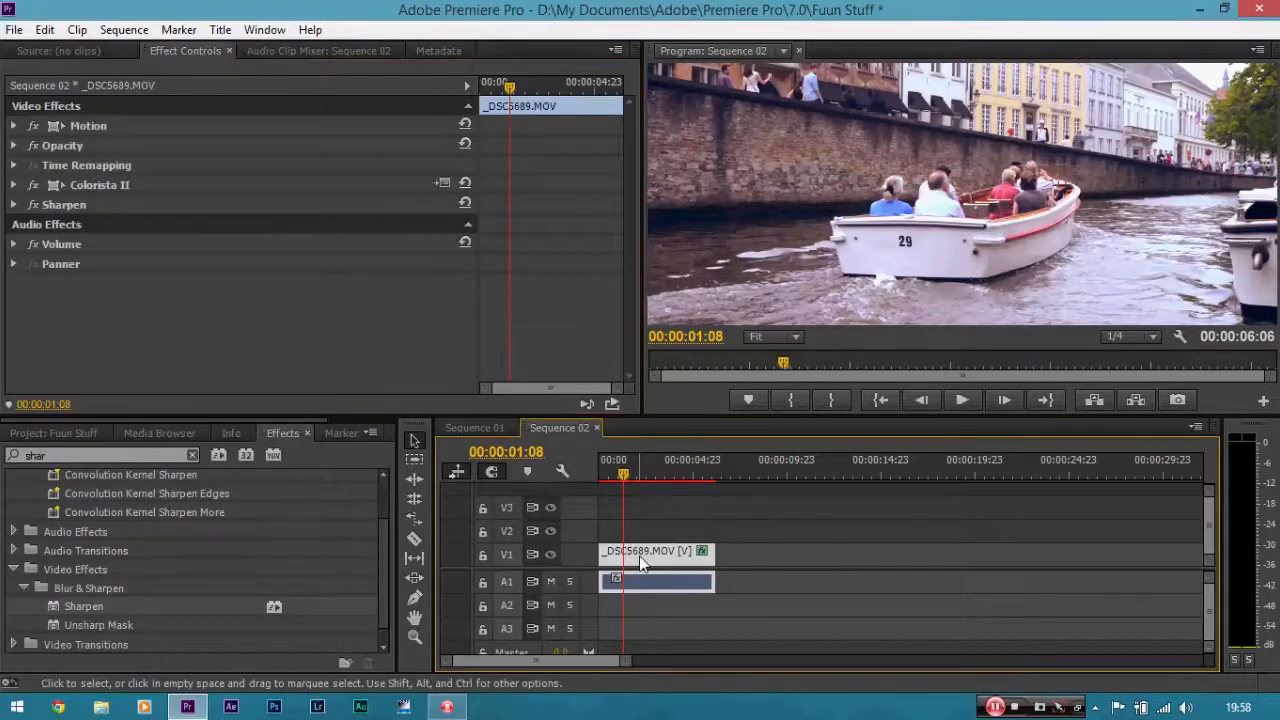
pyautogui.click(14, 30)
pyautogui.moveTo(262, 532)
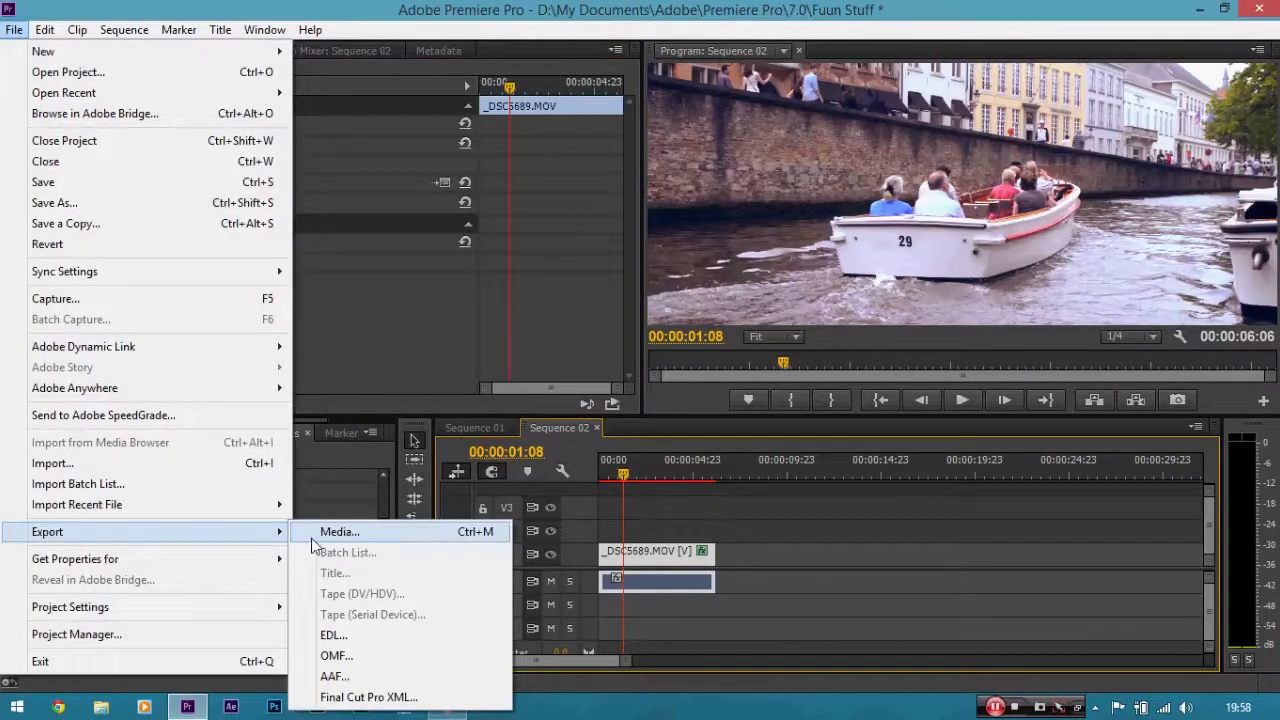
pyautogui.click(330, 531)
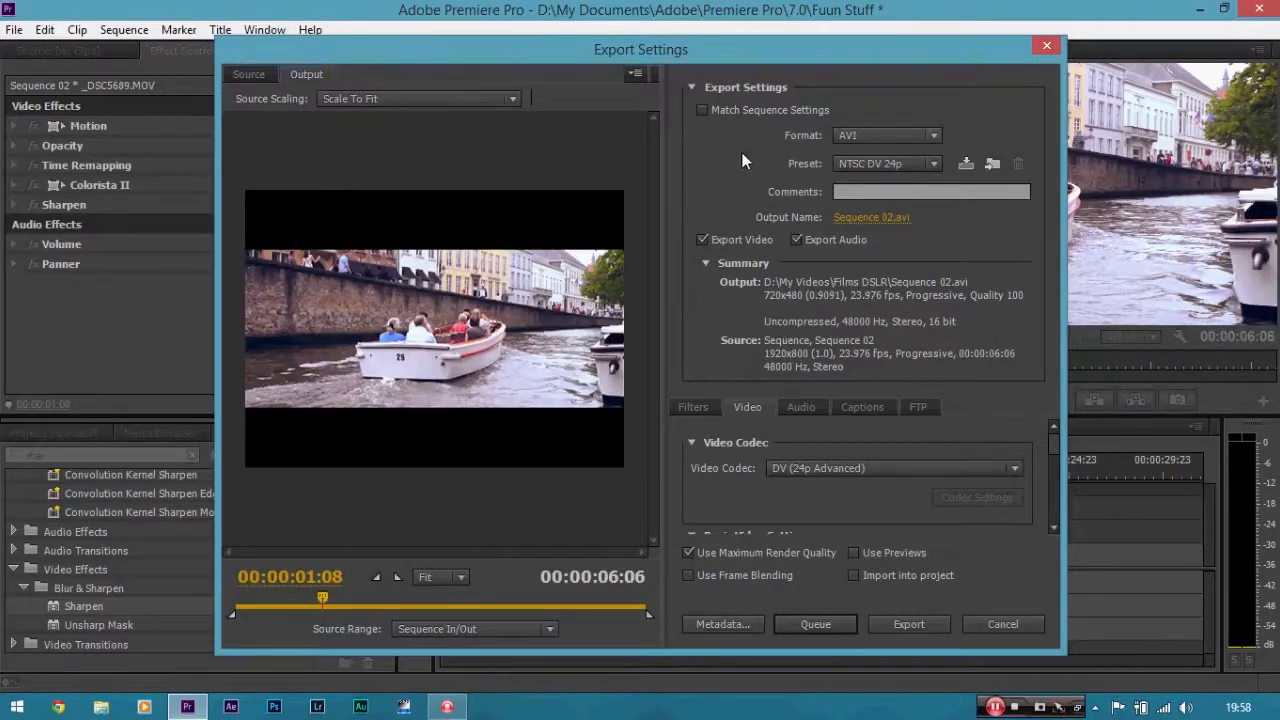
pyautogui.click(887, 140)
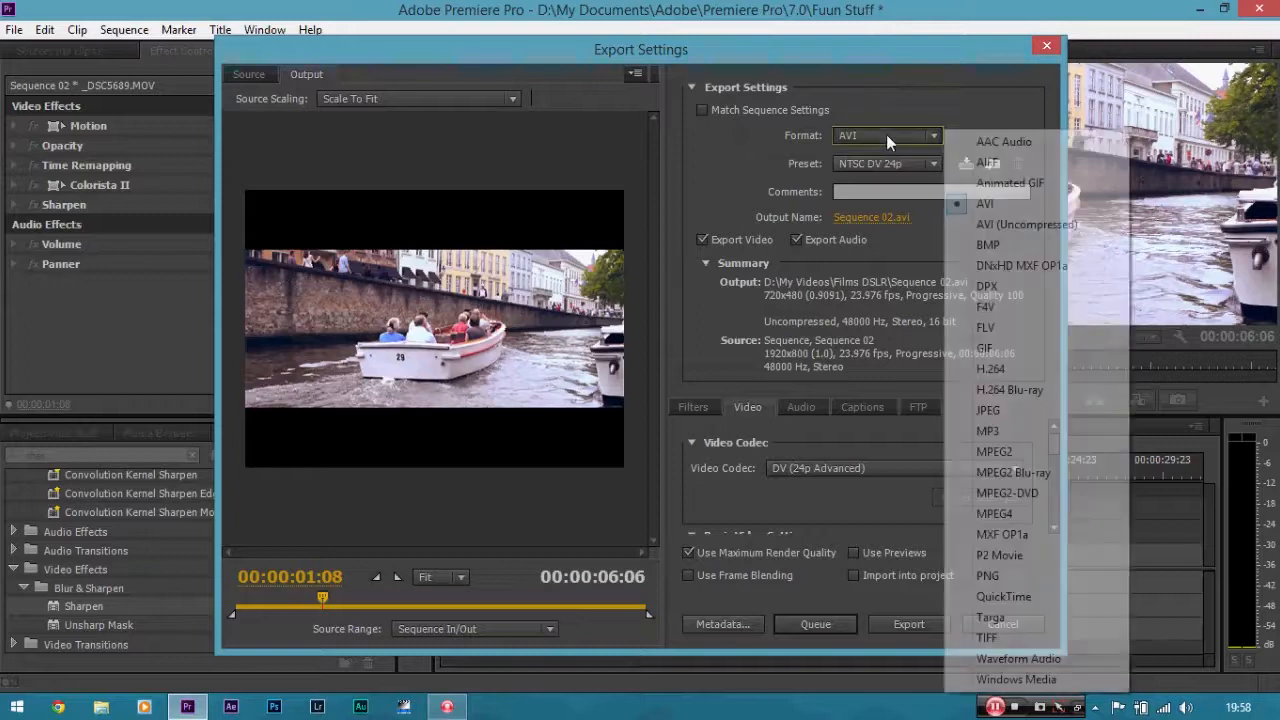
pyautogui.click(982, 368)
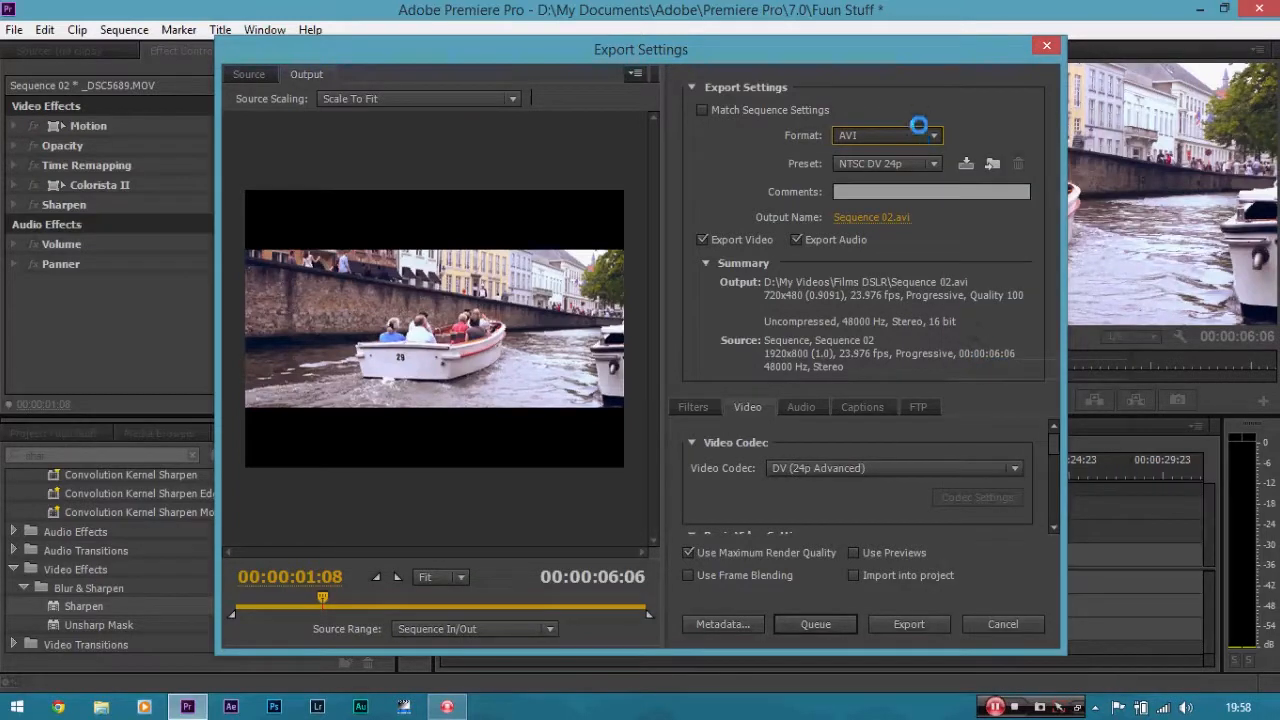
pyautogui.press('Escape')
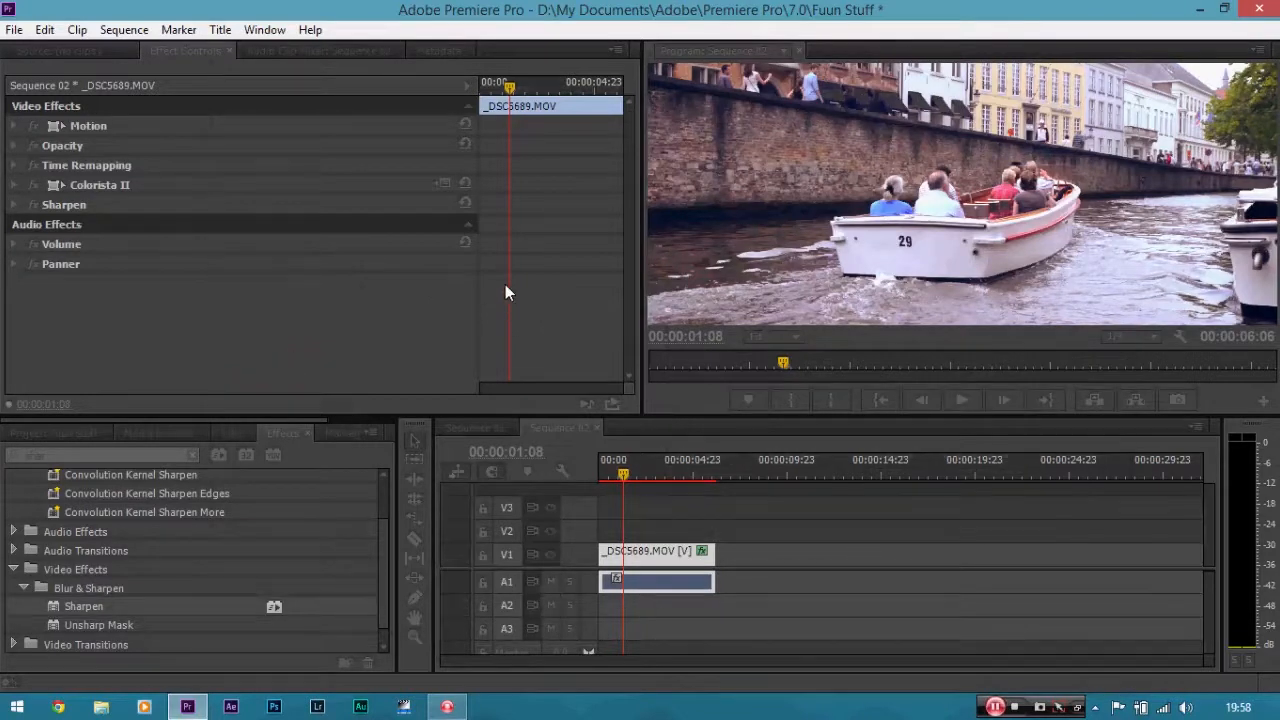
# Reopen the export settings and choose the Match Source - High bitrate preset.
pyautogui.hotkey('ctrl', 'm')
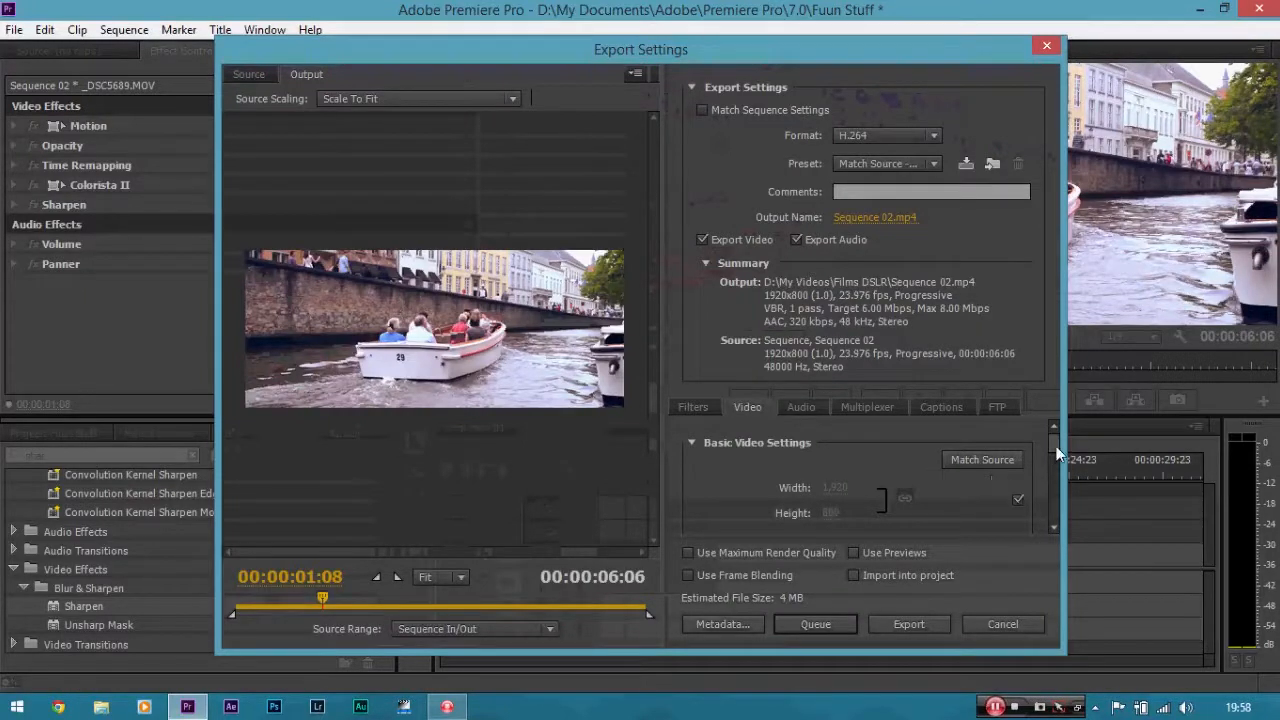
pyautogui.click(905, 137)
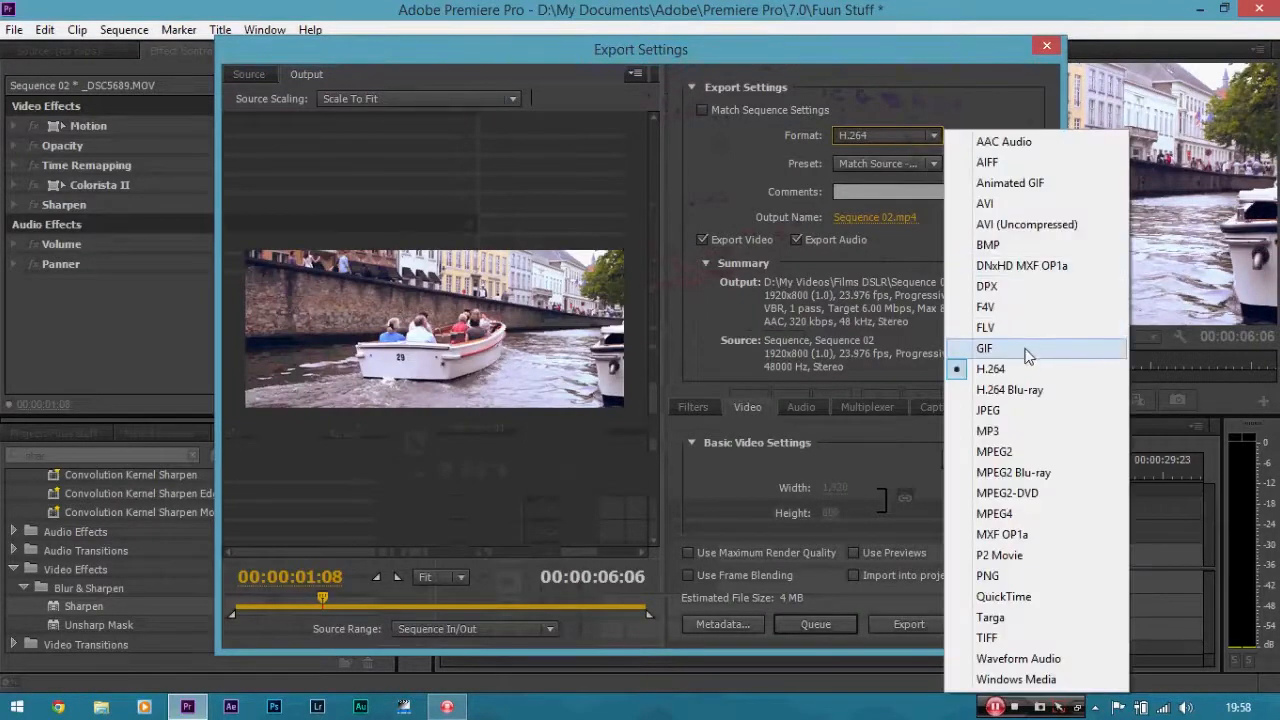
pyautogui.click(897, 161)
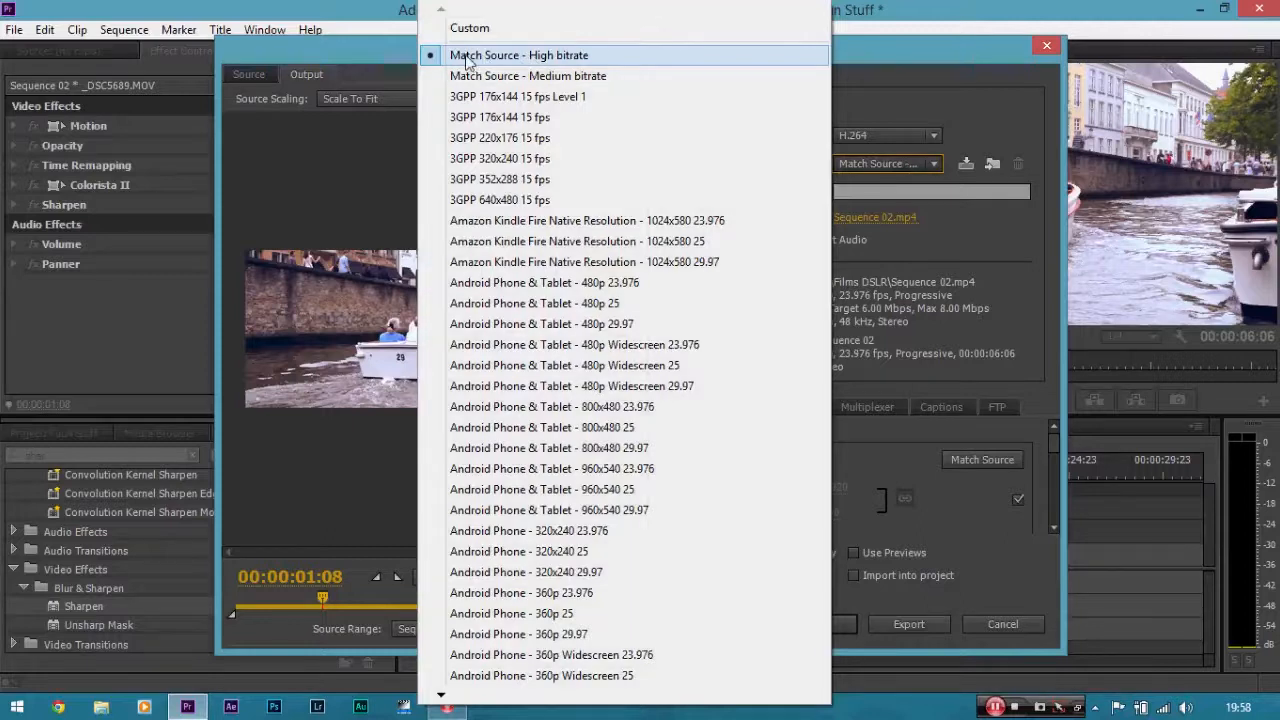
pyautogui.click(543, 62)
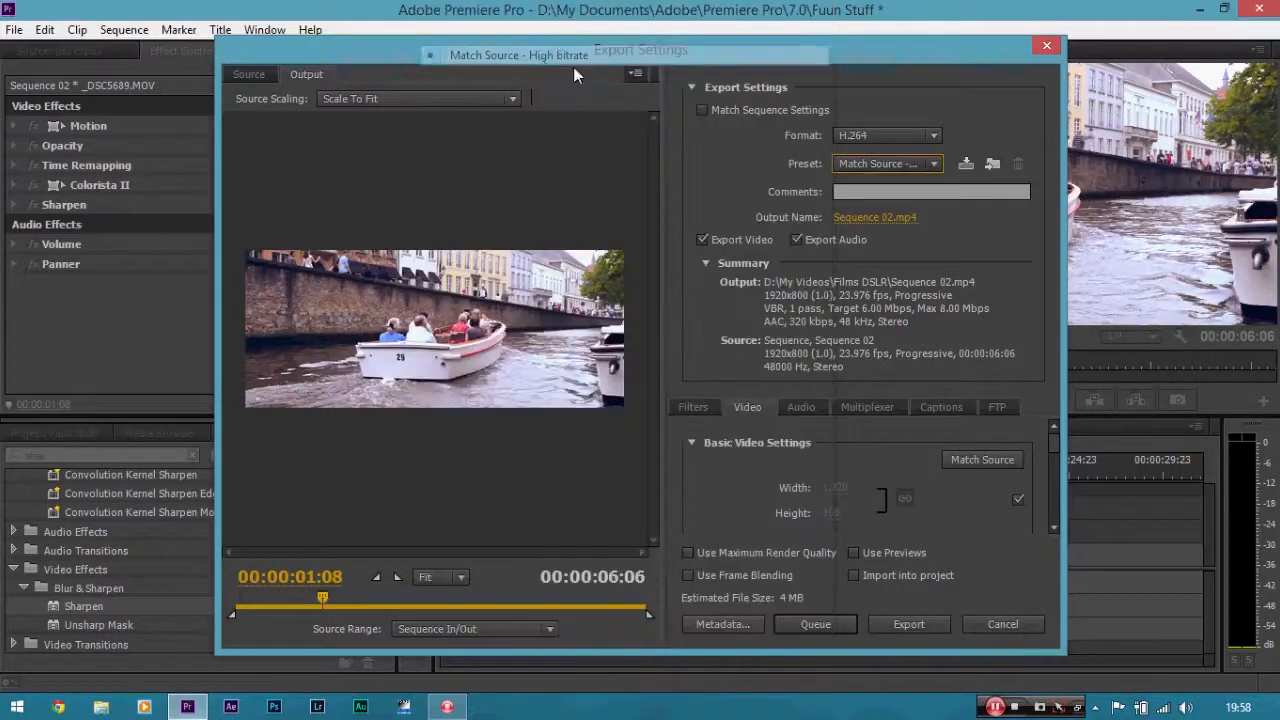
# Set the target bitrate in the video bitrate settings to 20 Mbps.
pyautogui.moveTo(1057, 445)
pyautogui.mouseDown()
pyautogui.moveTo(1060, 490)
pyautogui.moveTo(1054, 440)
pyautogui.mouseUp()
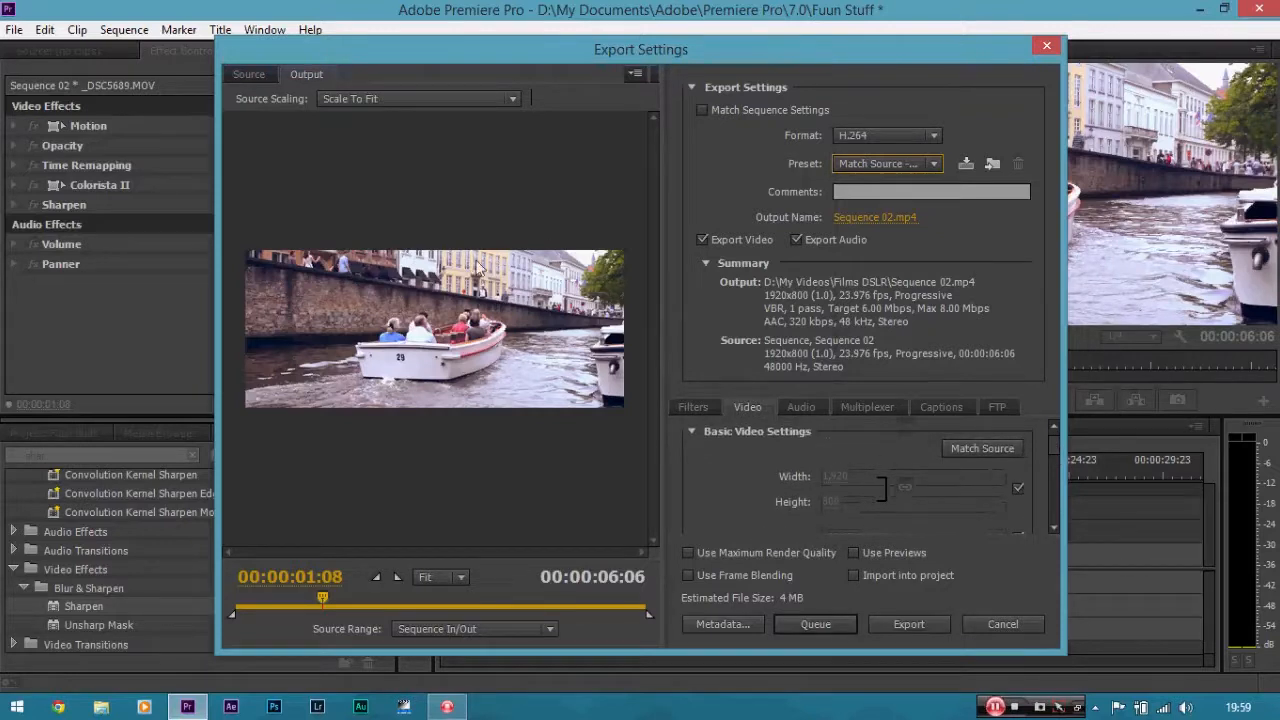
pyautogui.moveTo(1054, 444); pyautogui.dragTo(1057, 478)
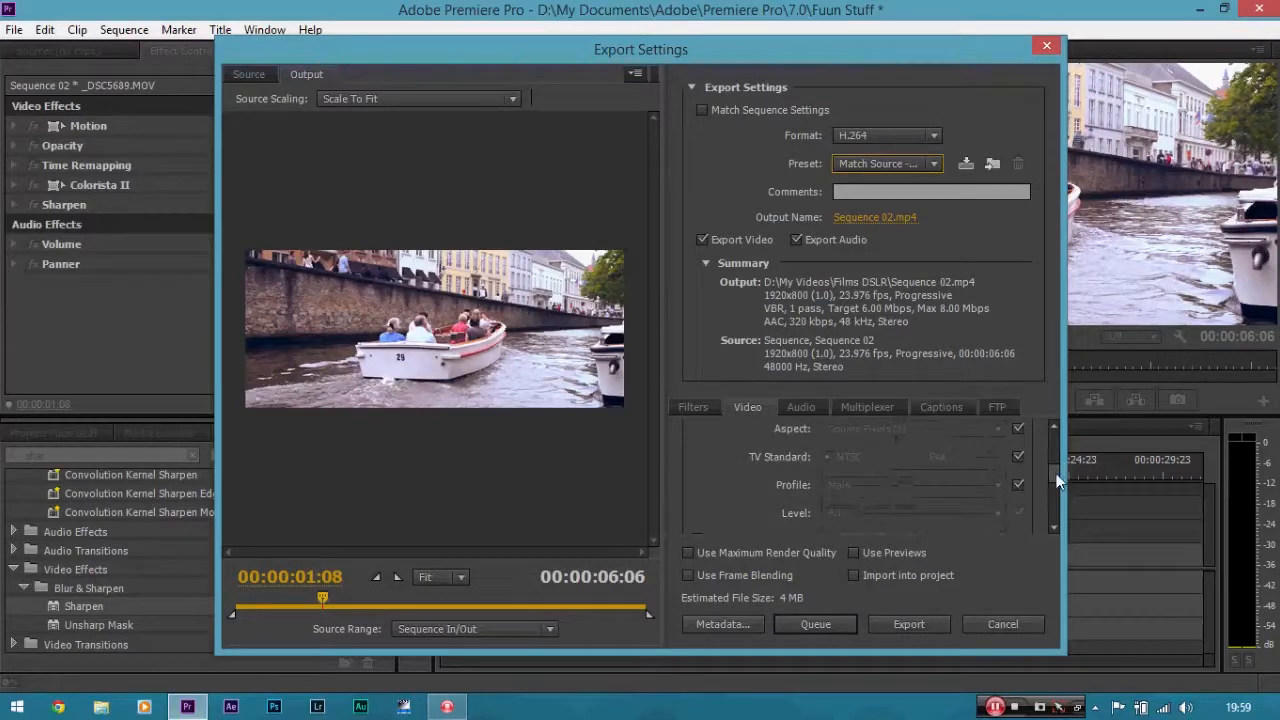
pyautogui.moveTo(1058, 482); pyautogui.dragTo(1057, 508)
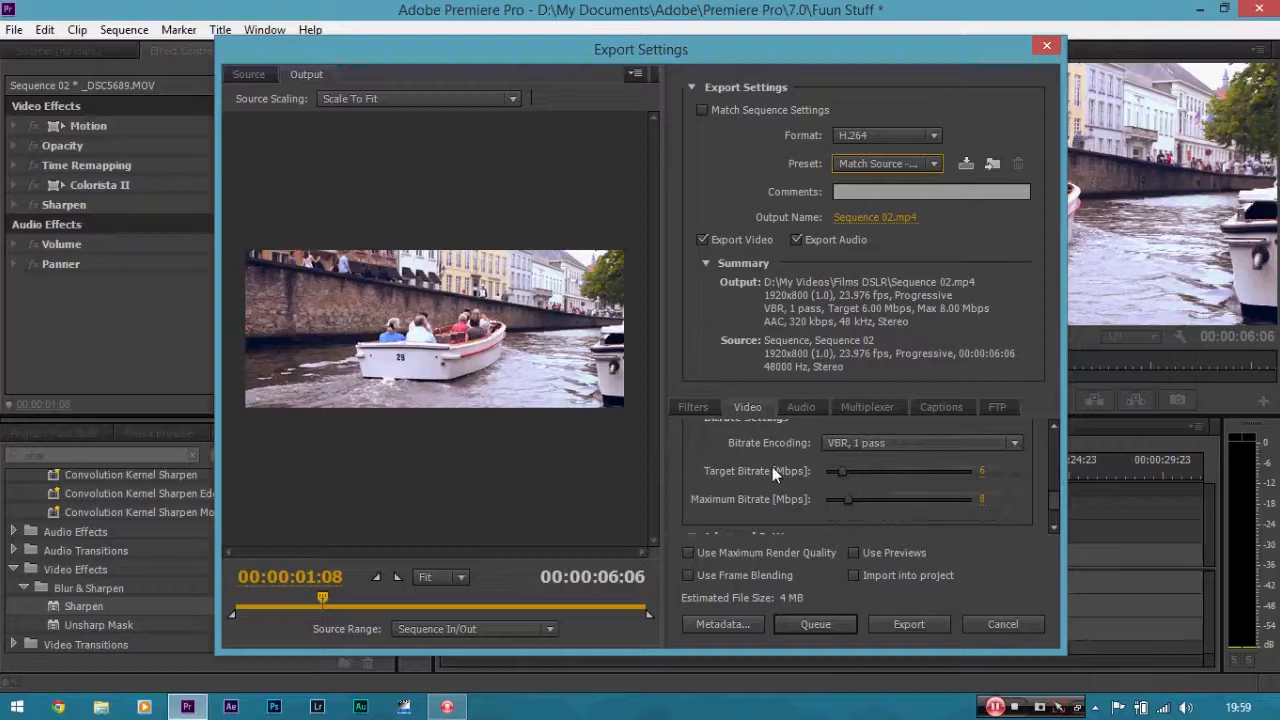
pyautogui.click(982, 472)
pyautogui.write('20')
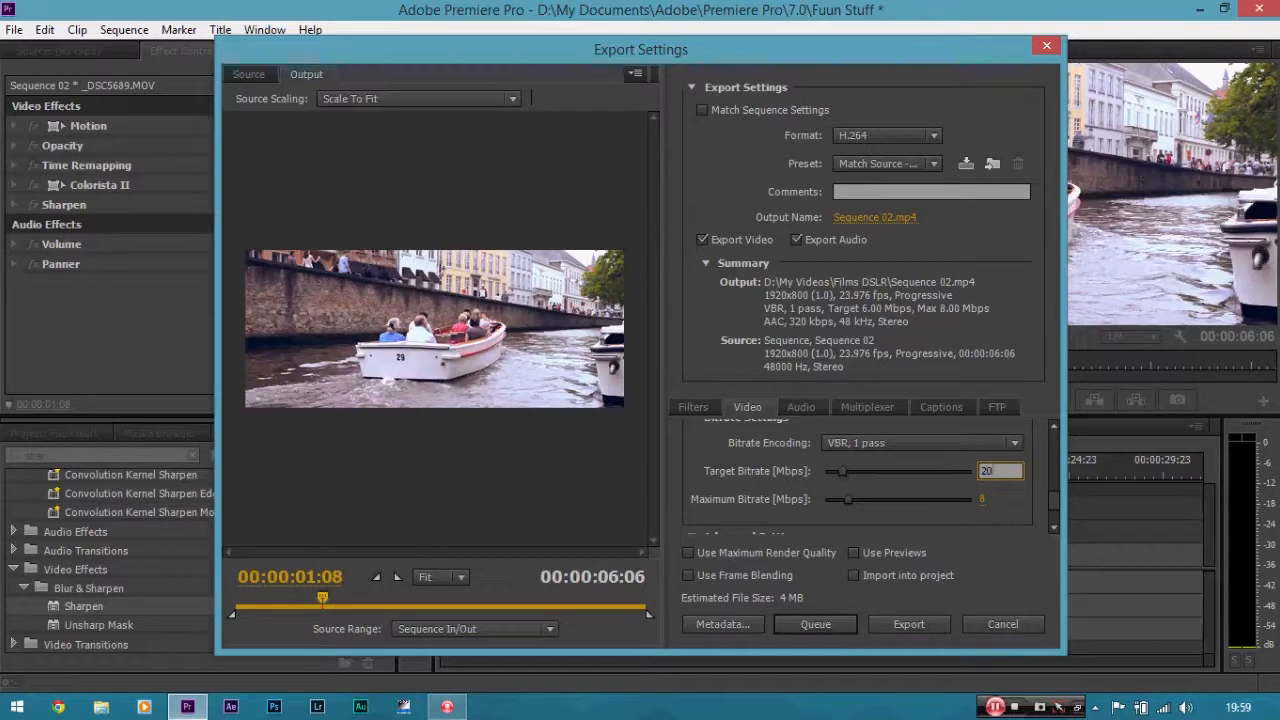
pyautogui.press('Return')
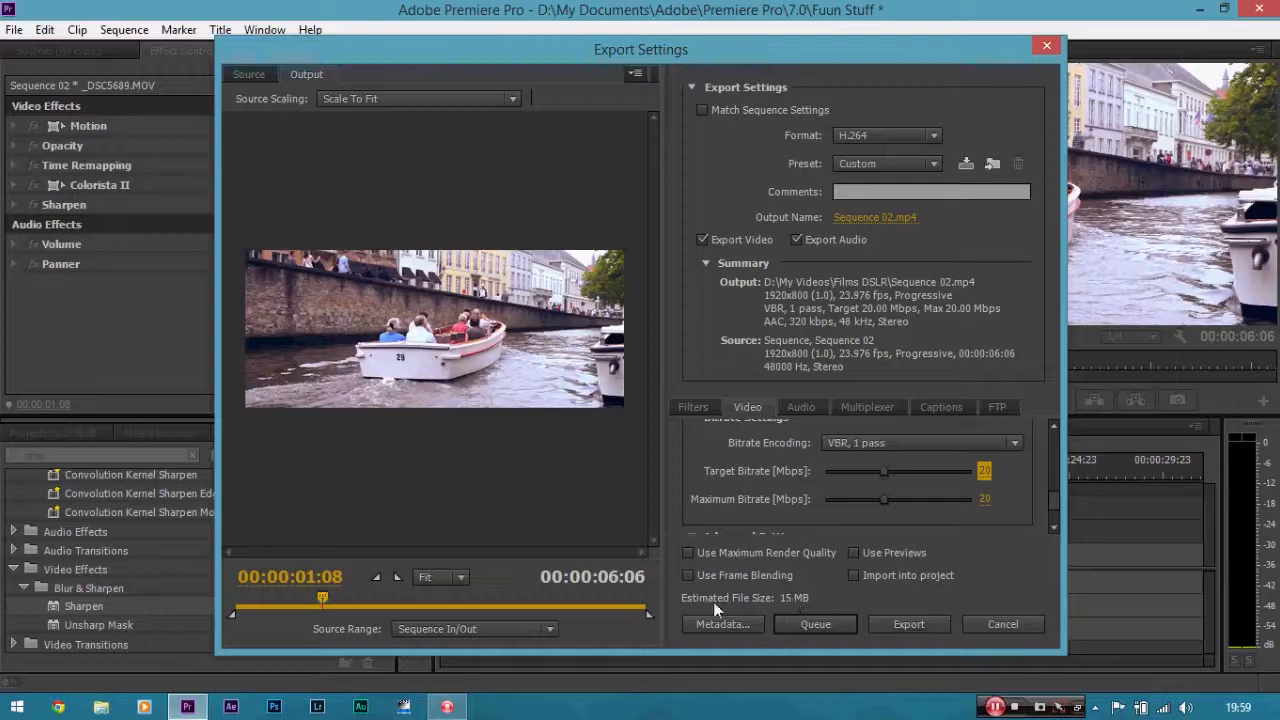
# Set both the target bitrate and the maximum bitrate to 5 Mbps.
pyautogui.click(984, 470)
pyautogui.write('5')
pyautogui.press('Return')
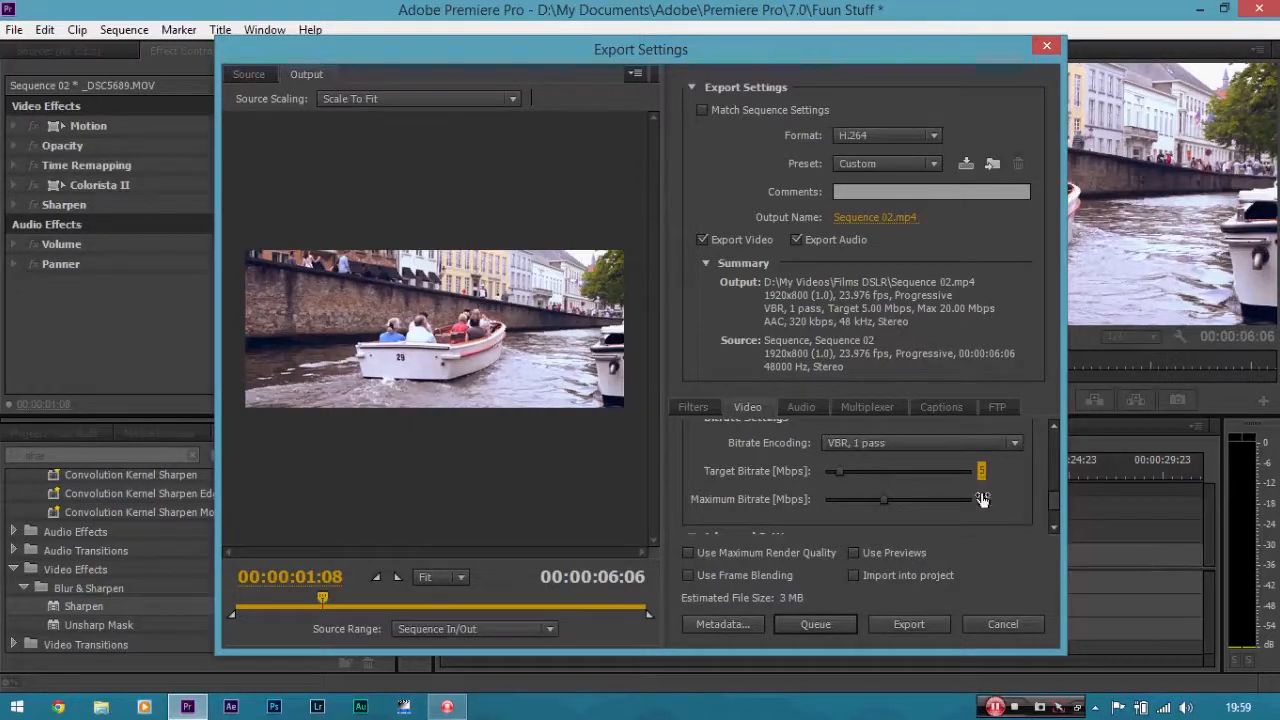
pyautogui.click(988, 499)
pyautogui.write('5')
pyautogui.press('Return')
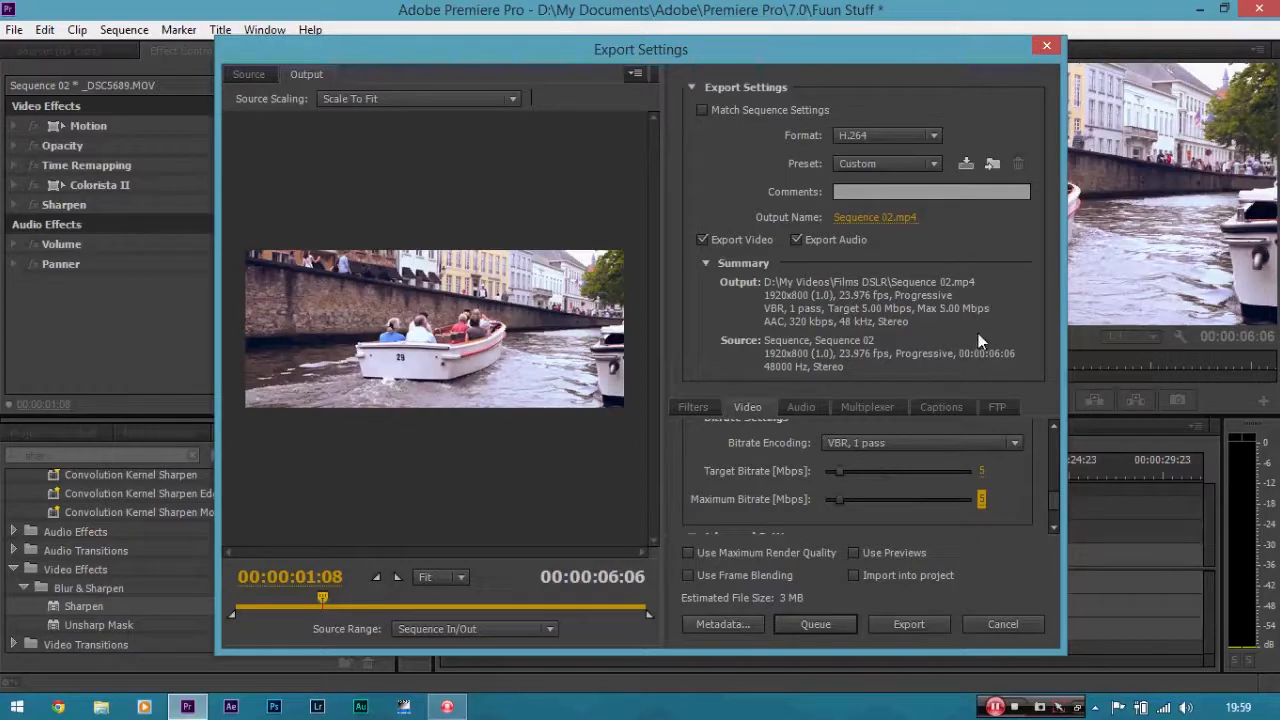